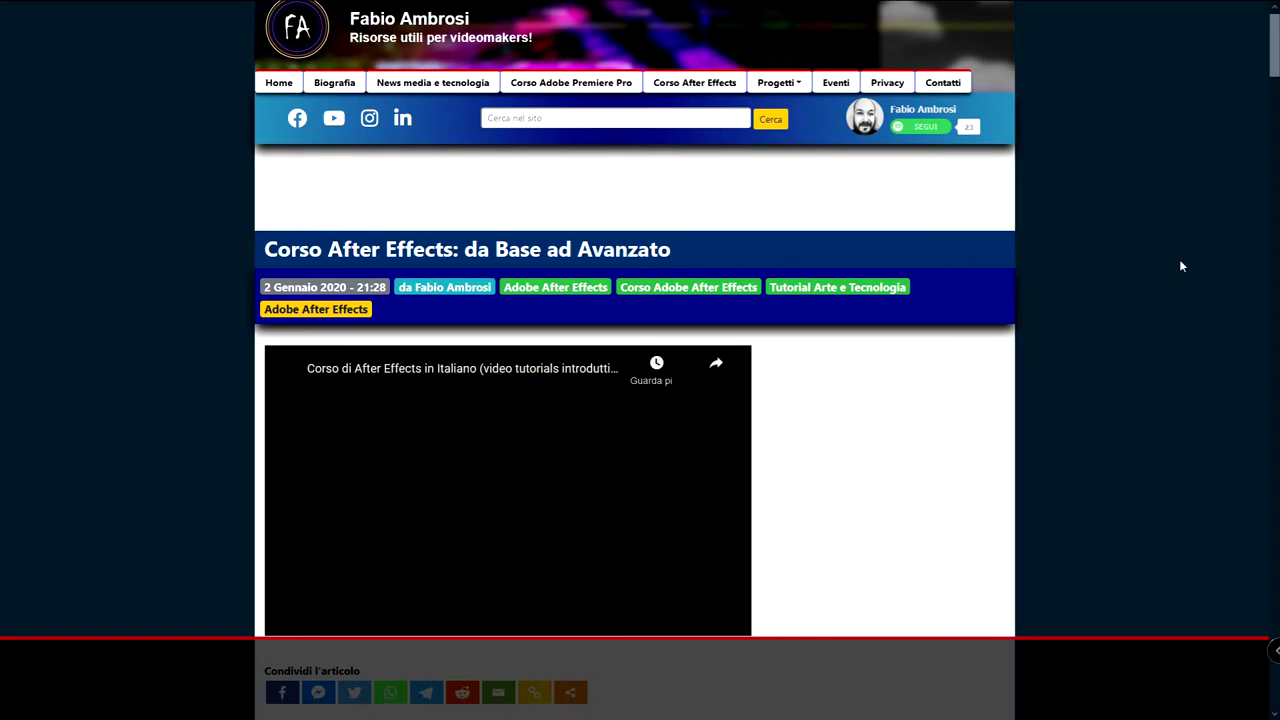
Scroll the 'Corso After Effects: da Base ad Avanzato' article down to its Compositing section.
scroll(1180, 266, down, 4)
scroll(1180, 266, down, 5)
scroll(1180, 266, down, 6)
scroll(1180, 266, down, 6)
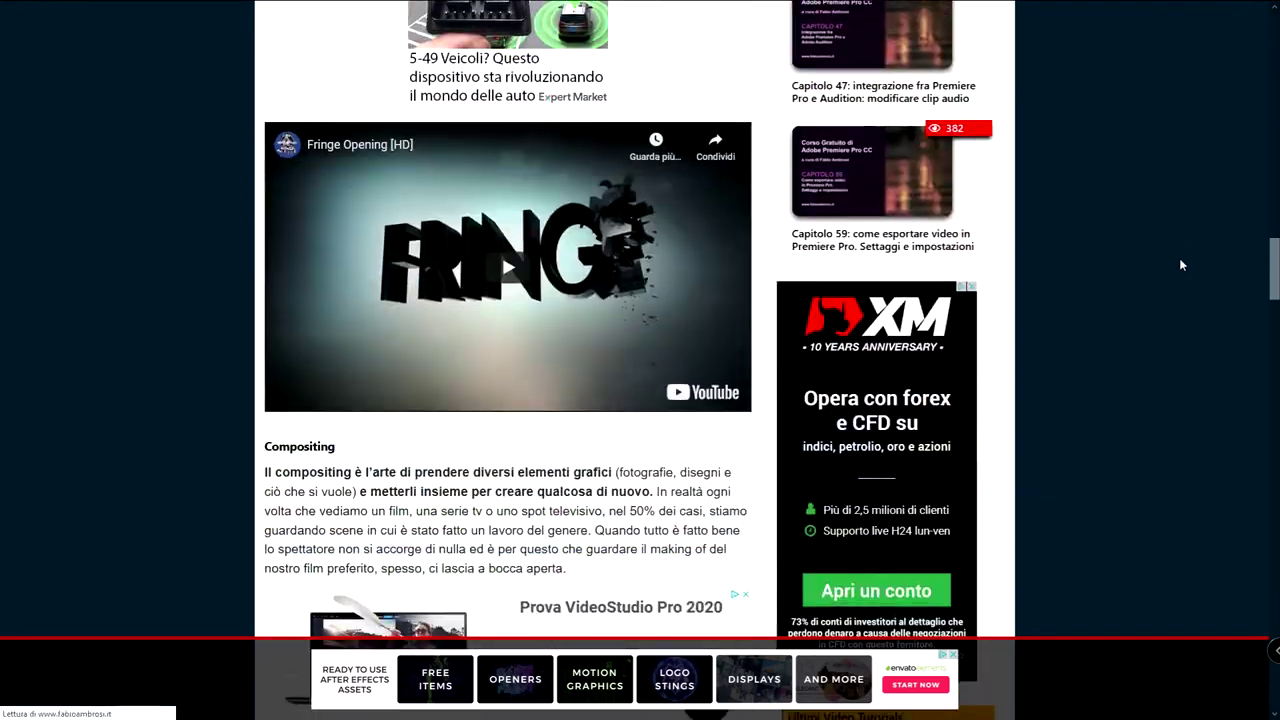
scroll(1180, 265, down, 6)
scroll(1179, 258, down, 7)
scroll(1178, 258, down, 4)
scroll(1178, 258, up, 1)
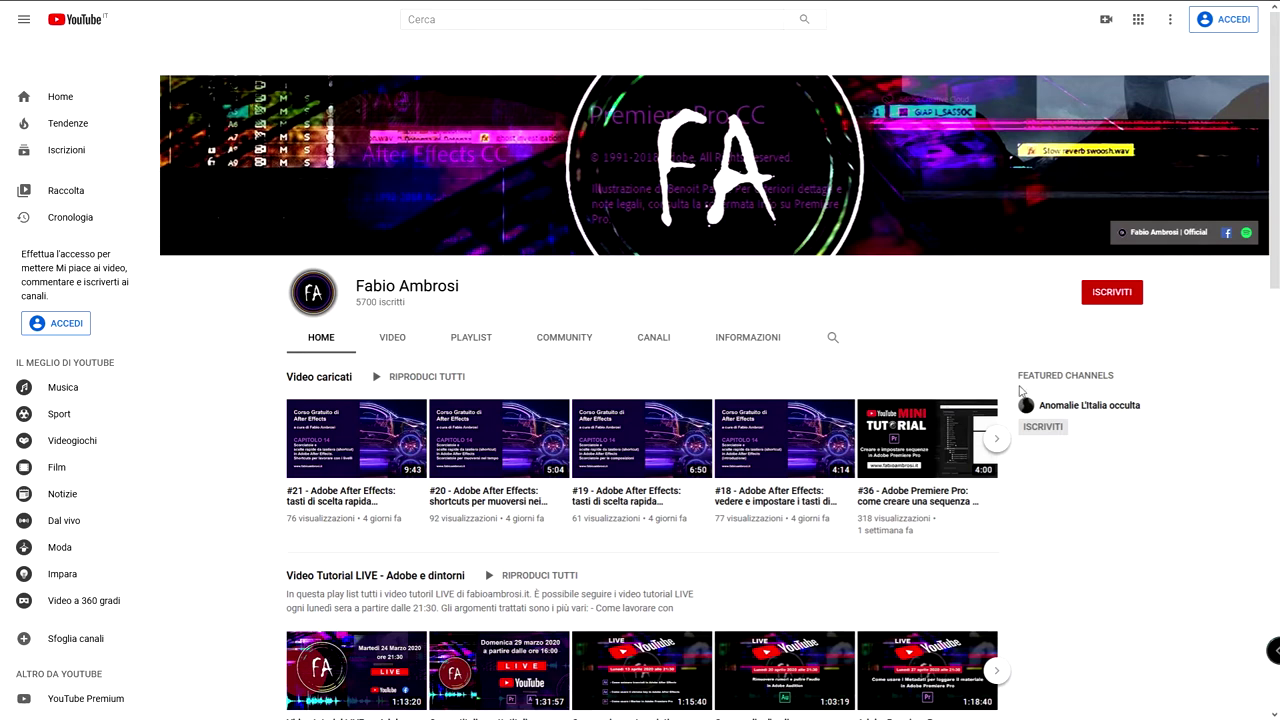
Autoscroll the YouTube channel to the 'Corso gratuito di After Effects' playlist, then the posts feed.
middle_click(1095, 482)
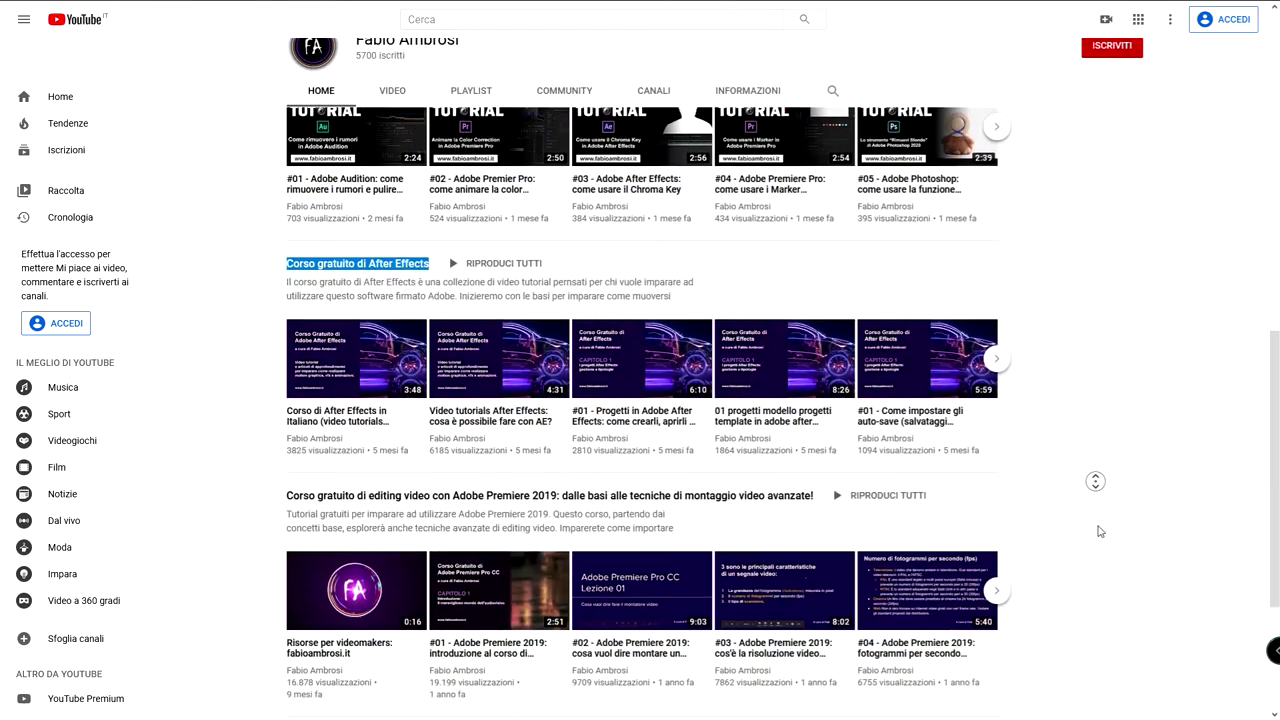
middle_click(1099, 531)
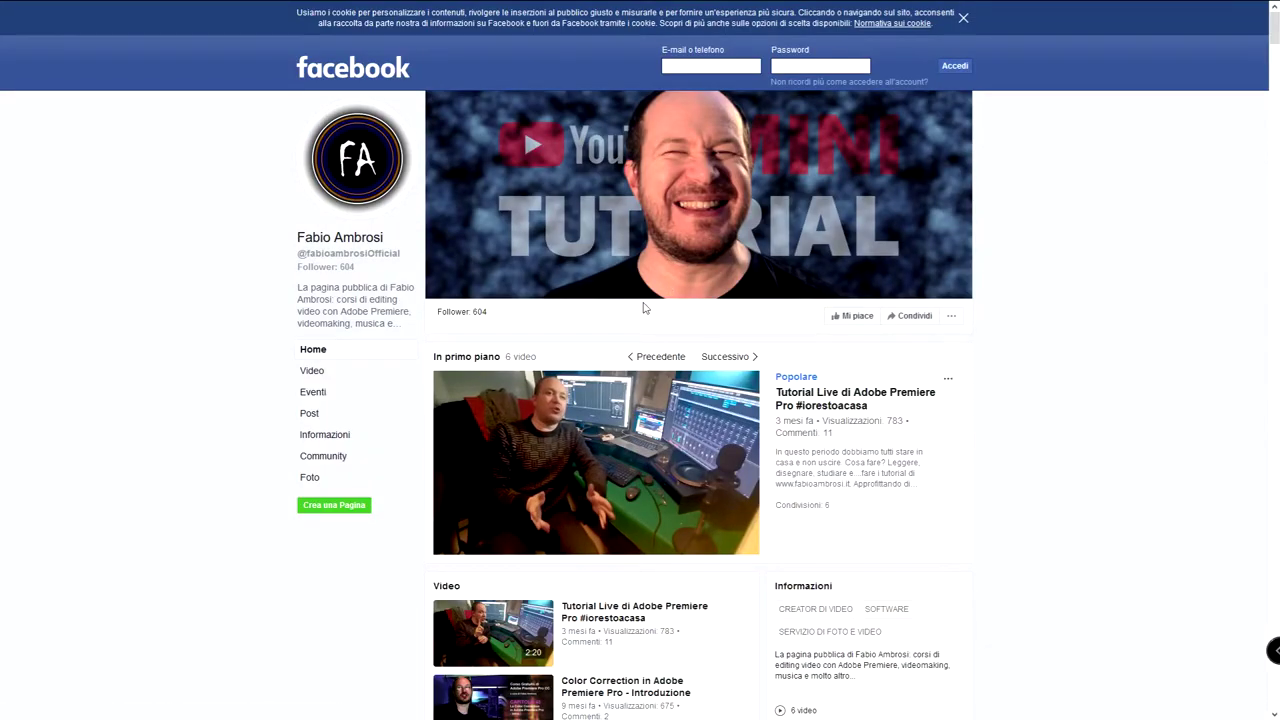
middle_click(1045, 200)
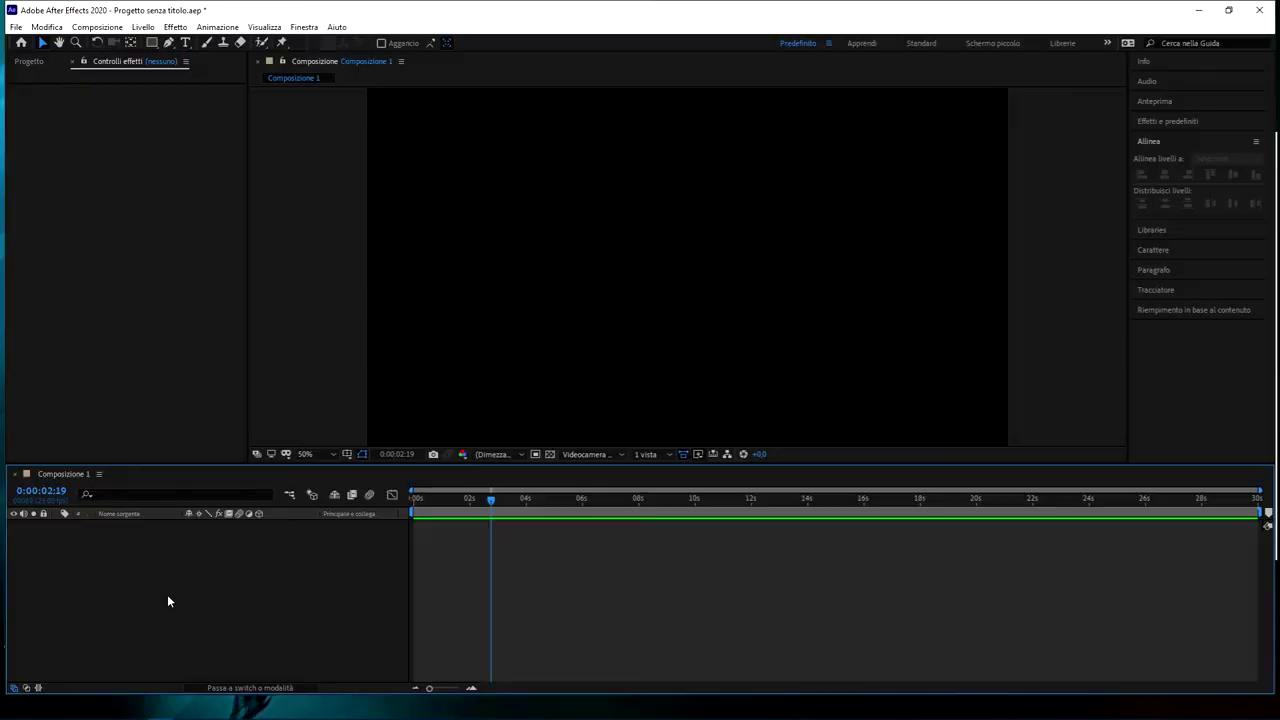
Add a new text layer reading 'testo di prova' to Composizione 1.
right_click(172, 594)
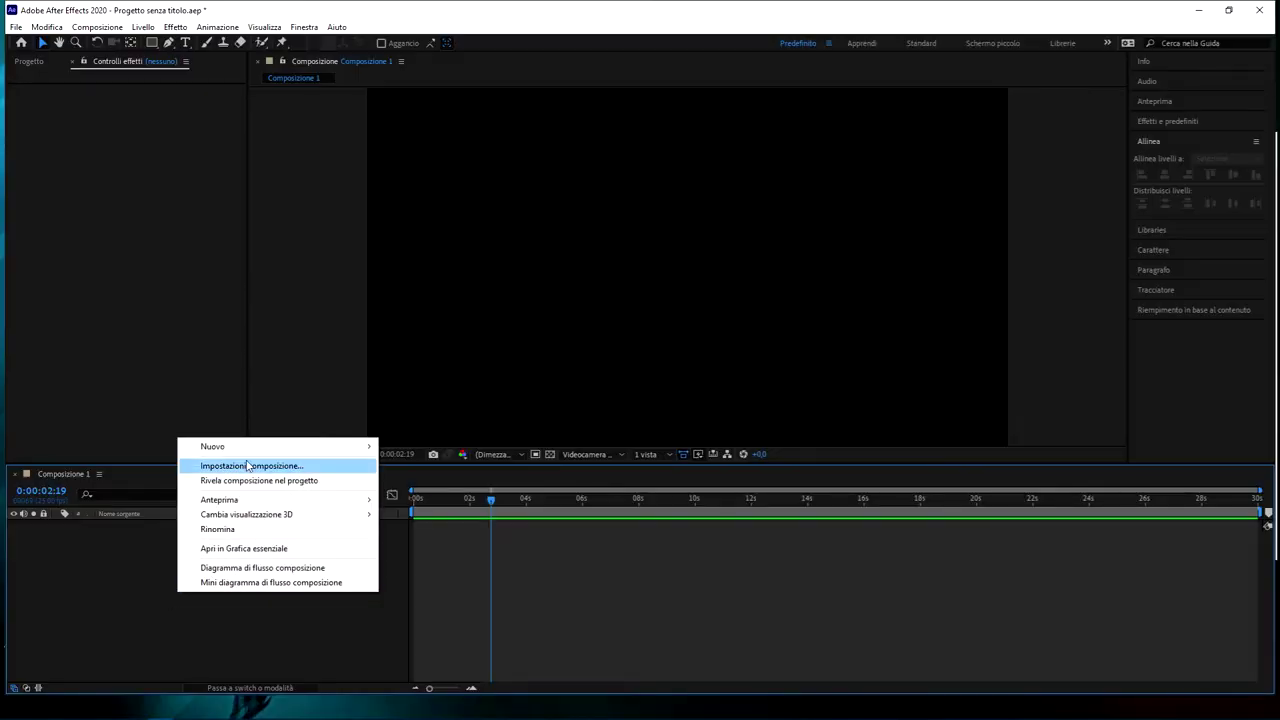
mouse_move(254, 454)
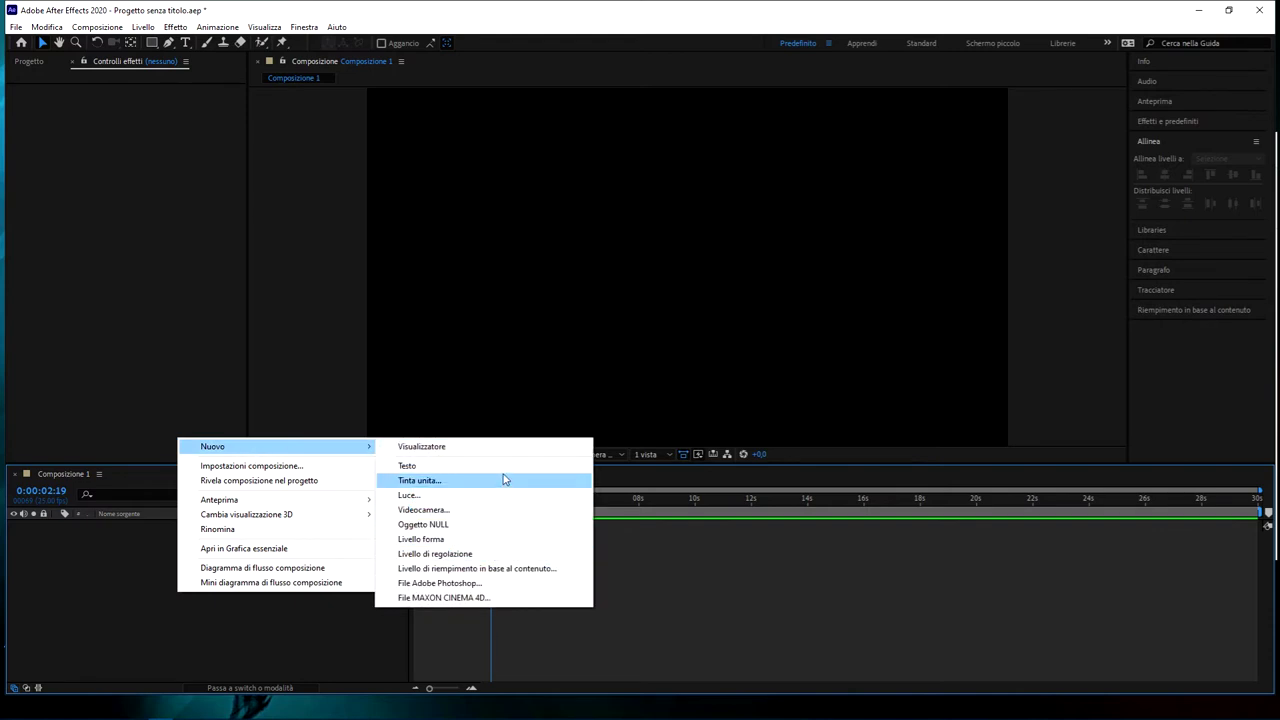
click(505, 467)
text(tes)
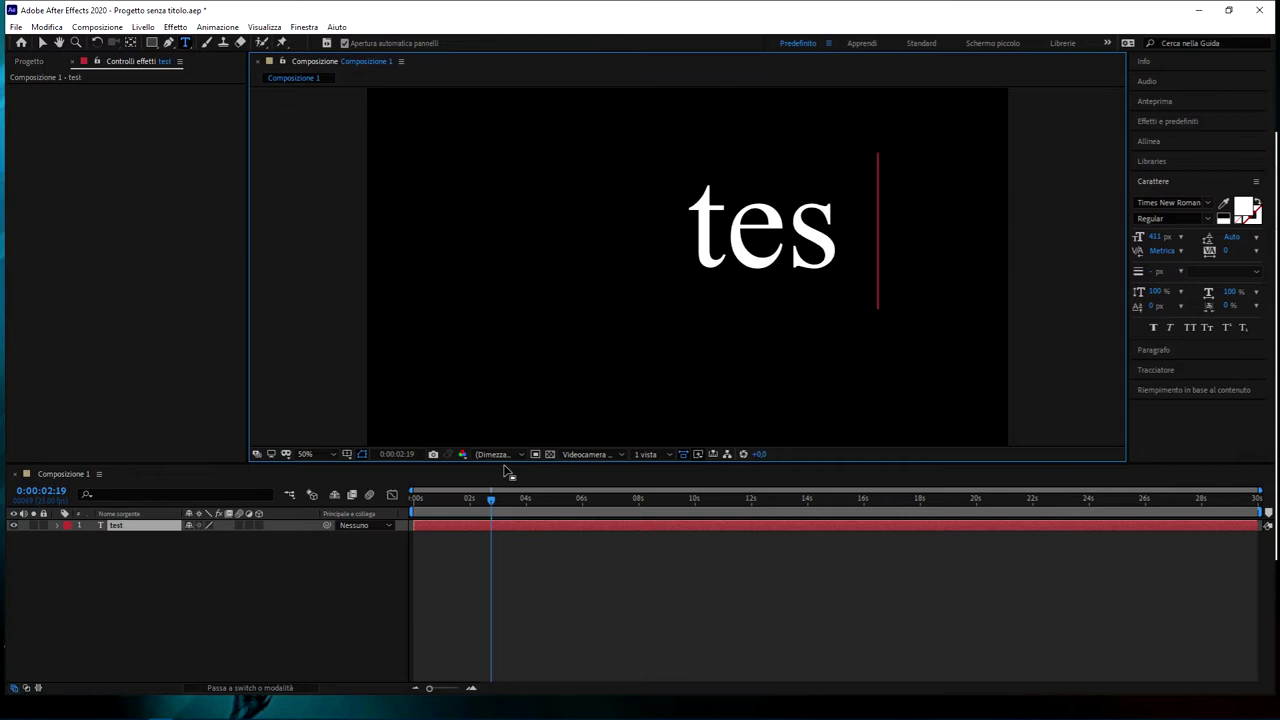
text(to di prova)
Shrink the title's font size and centre it horizontally and vertically in the composition.
key(ctrl+a)
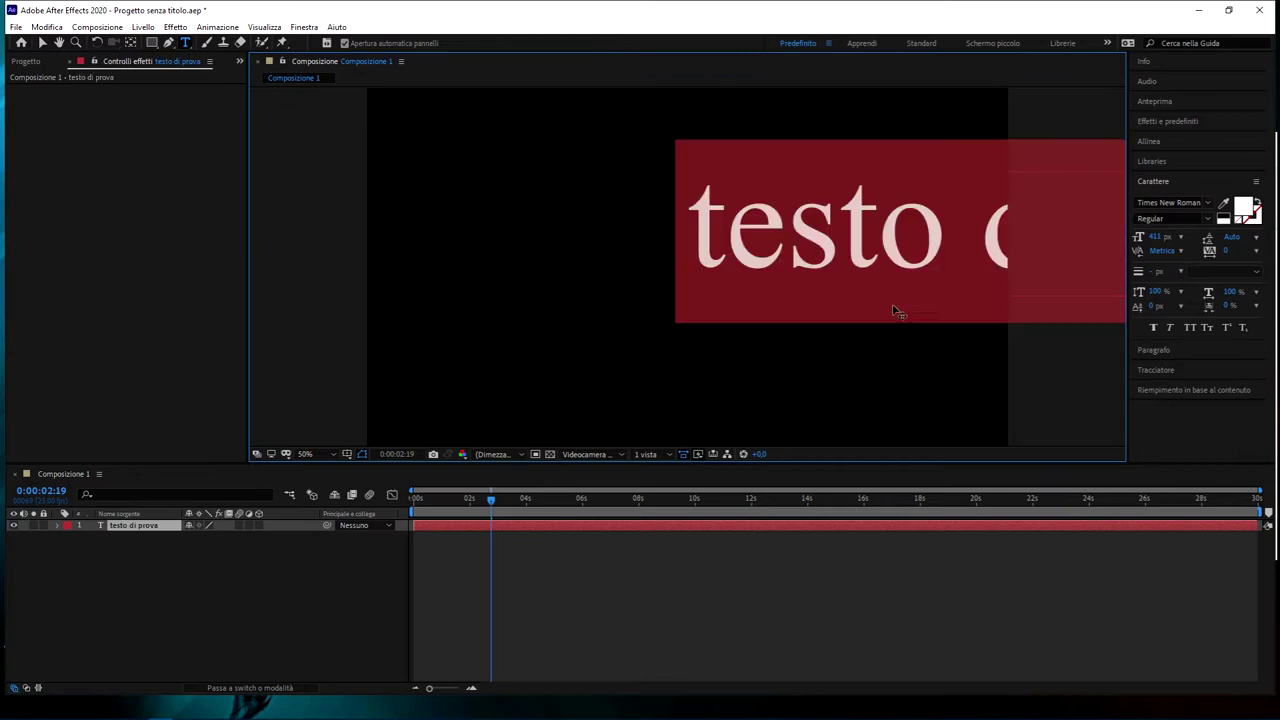
drag(1158, 236, 1148, 148)
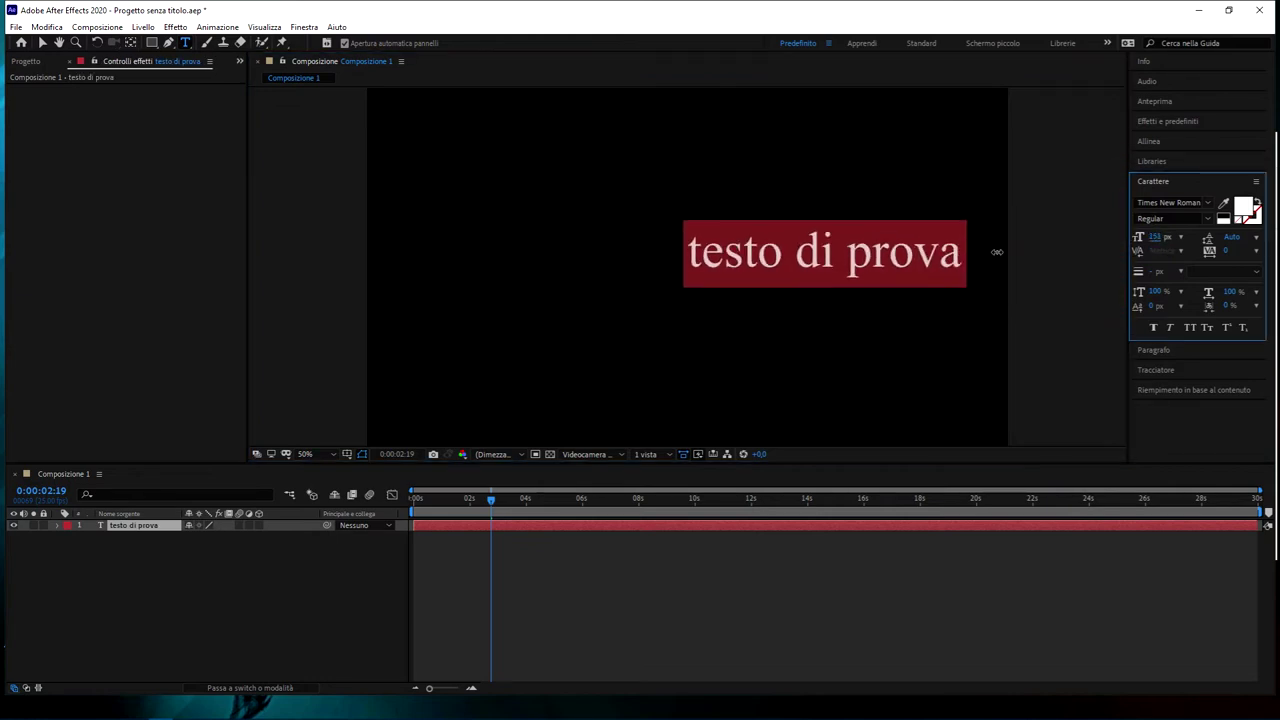
click(1148, 142)
click(1163, 175)
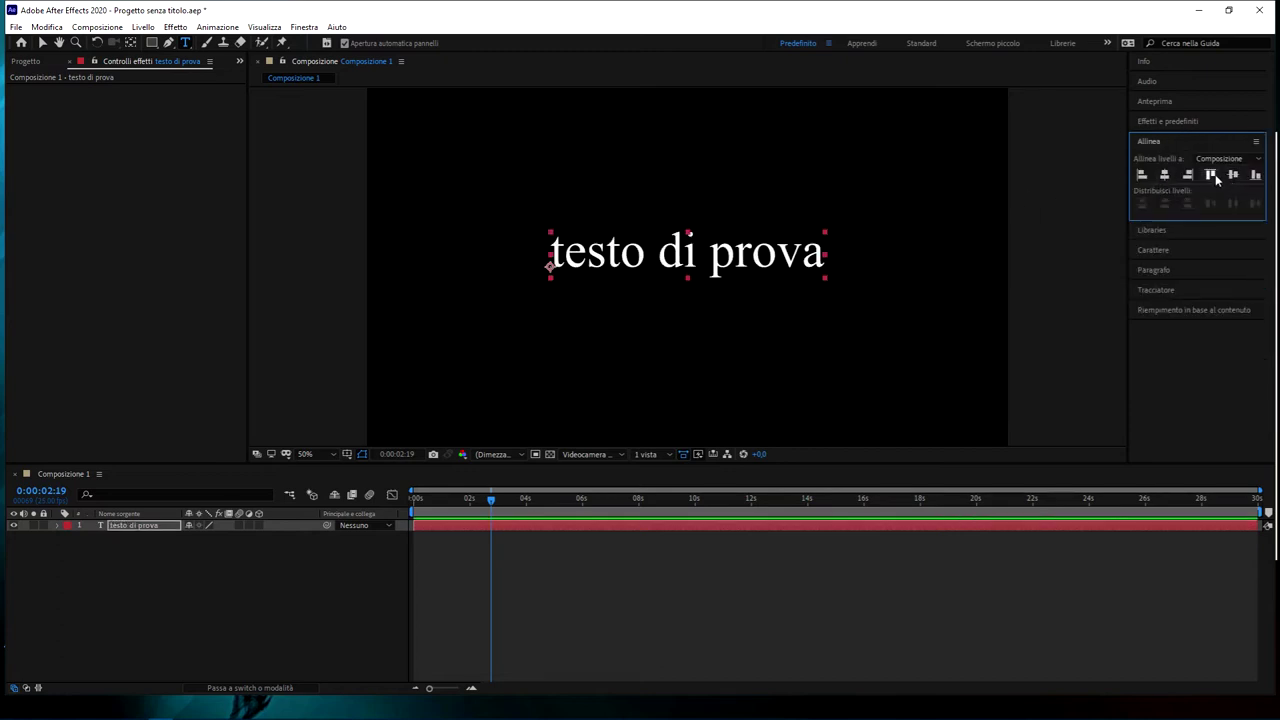
click(1230, 175)
click(131, 637)
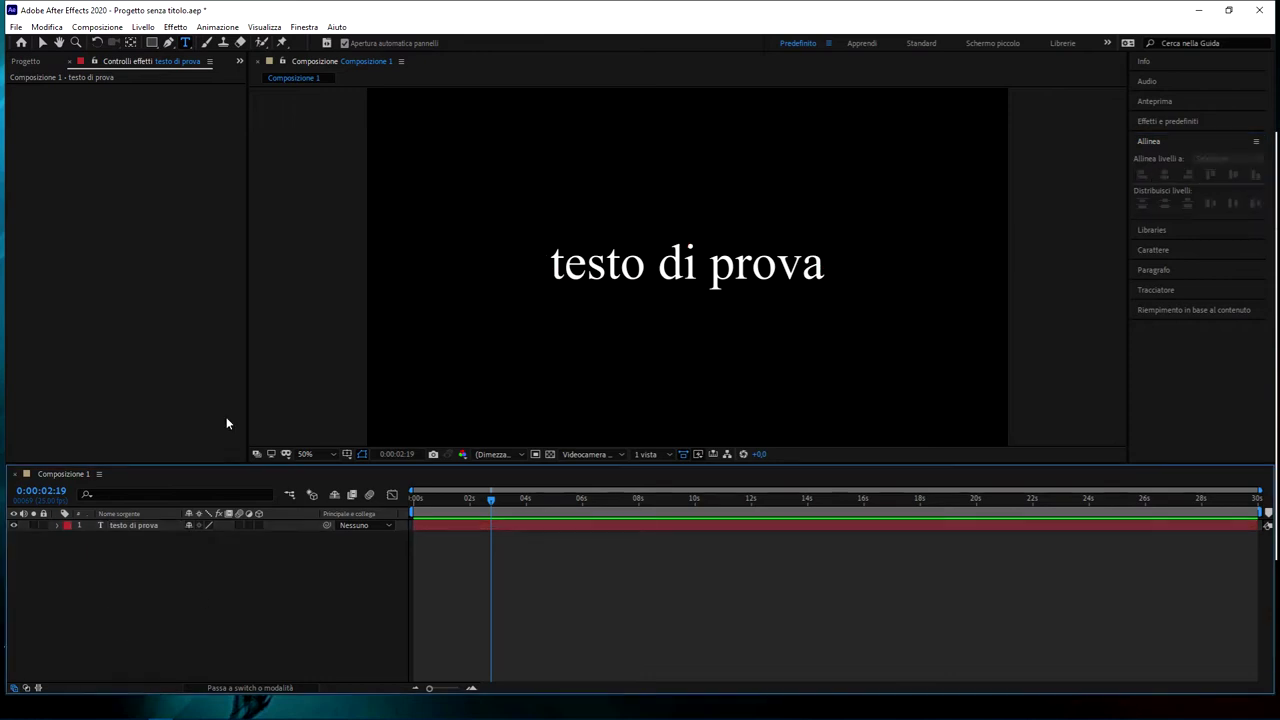
click(154, 42)
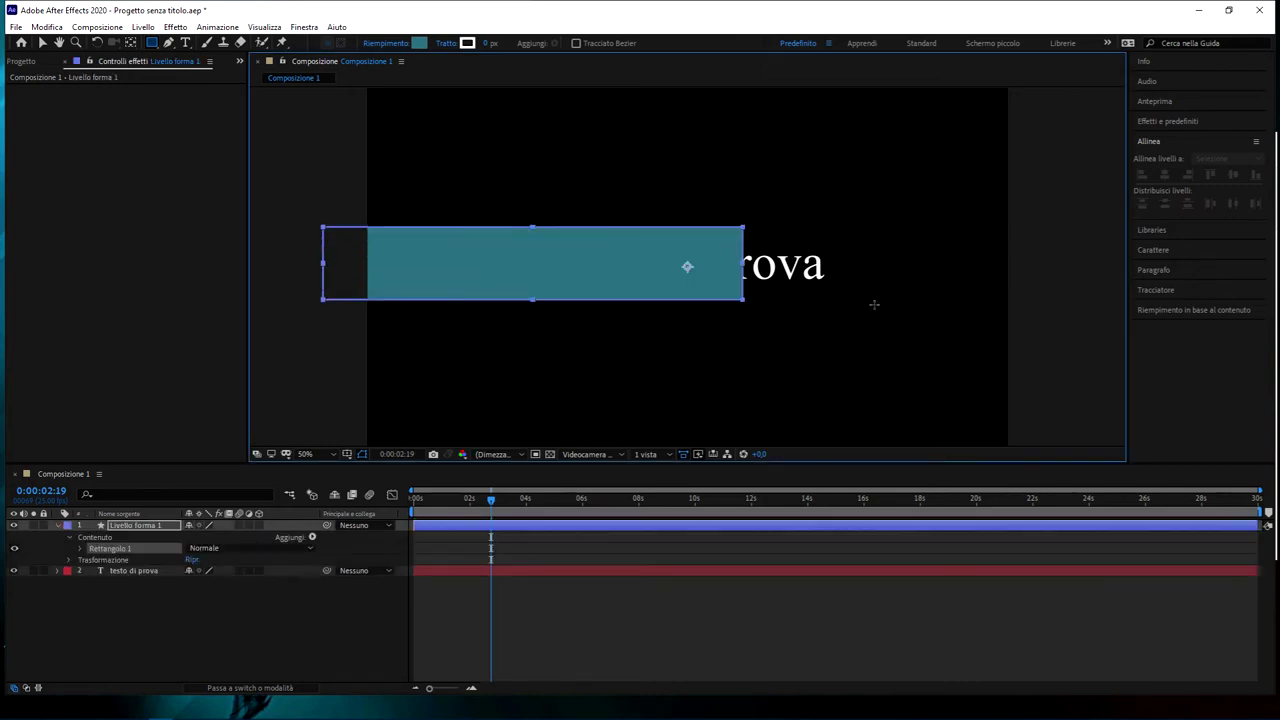
Draw a teal rectangle bar, move it beneath the text layer, and centre it both ways.
drag(322, 227, 1121, 318)
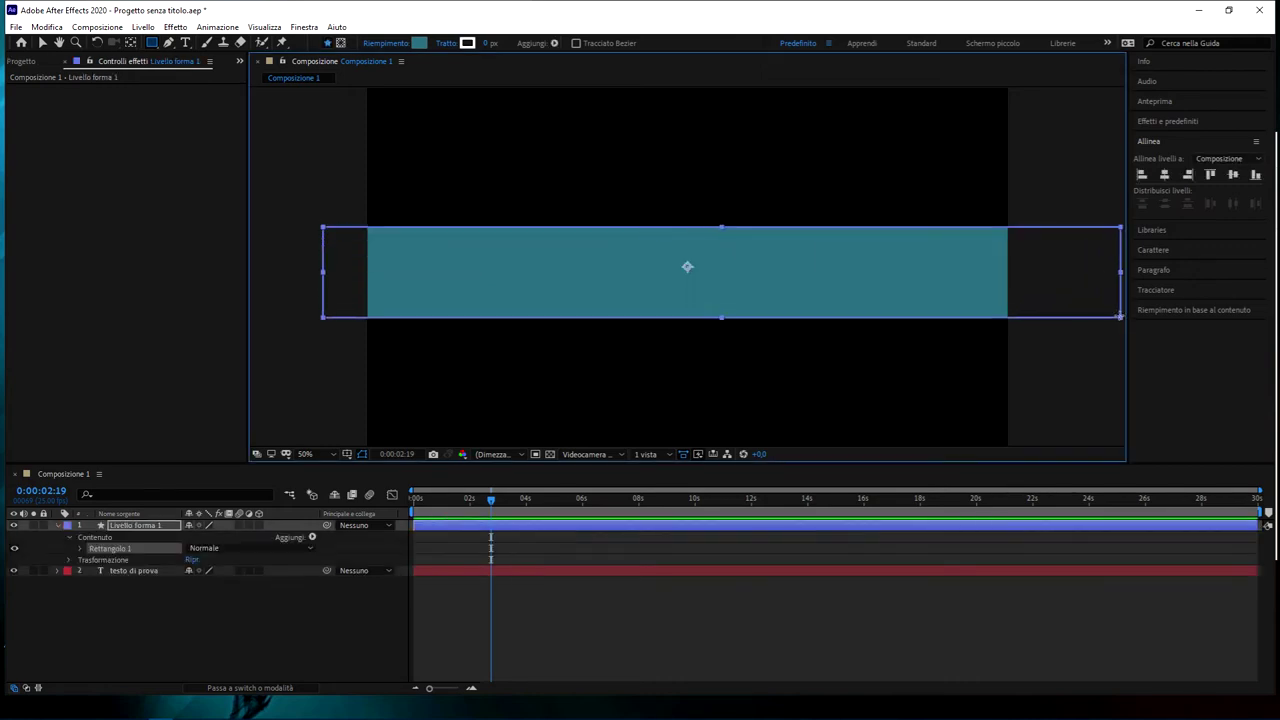
drag(145, 526, 148, 598)
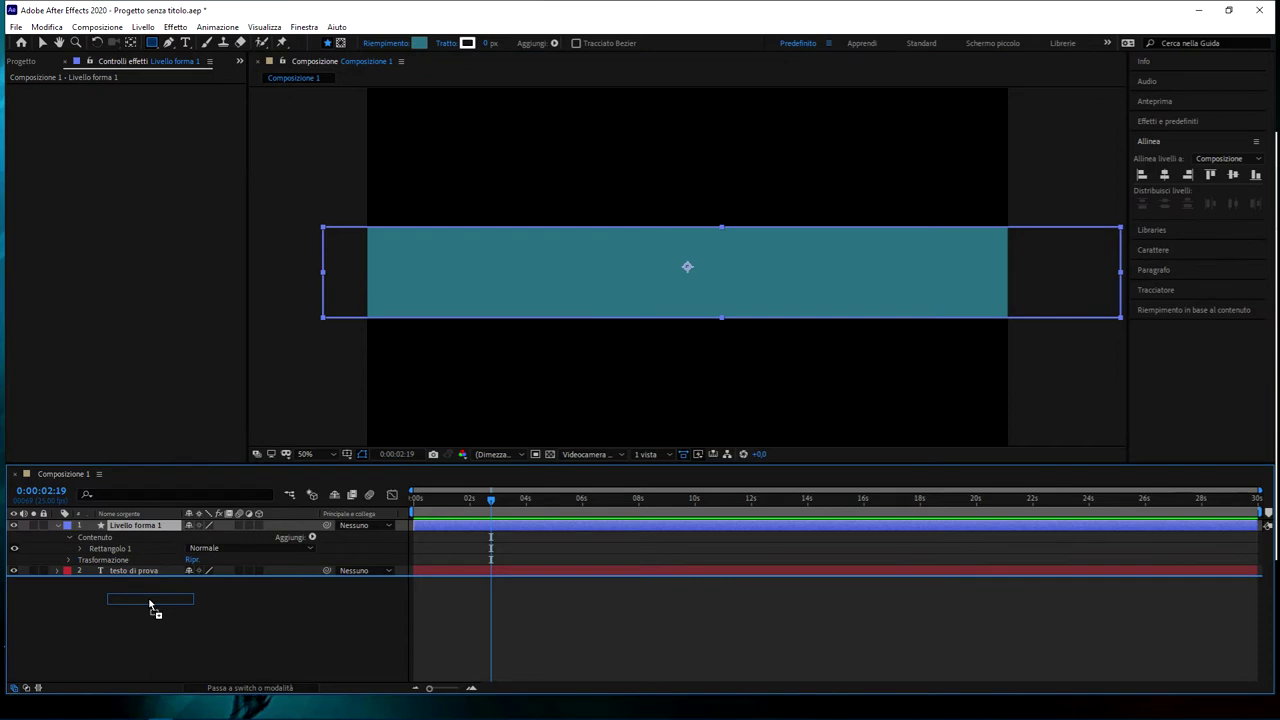
click(1164, 176)
click(1232, 176)
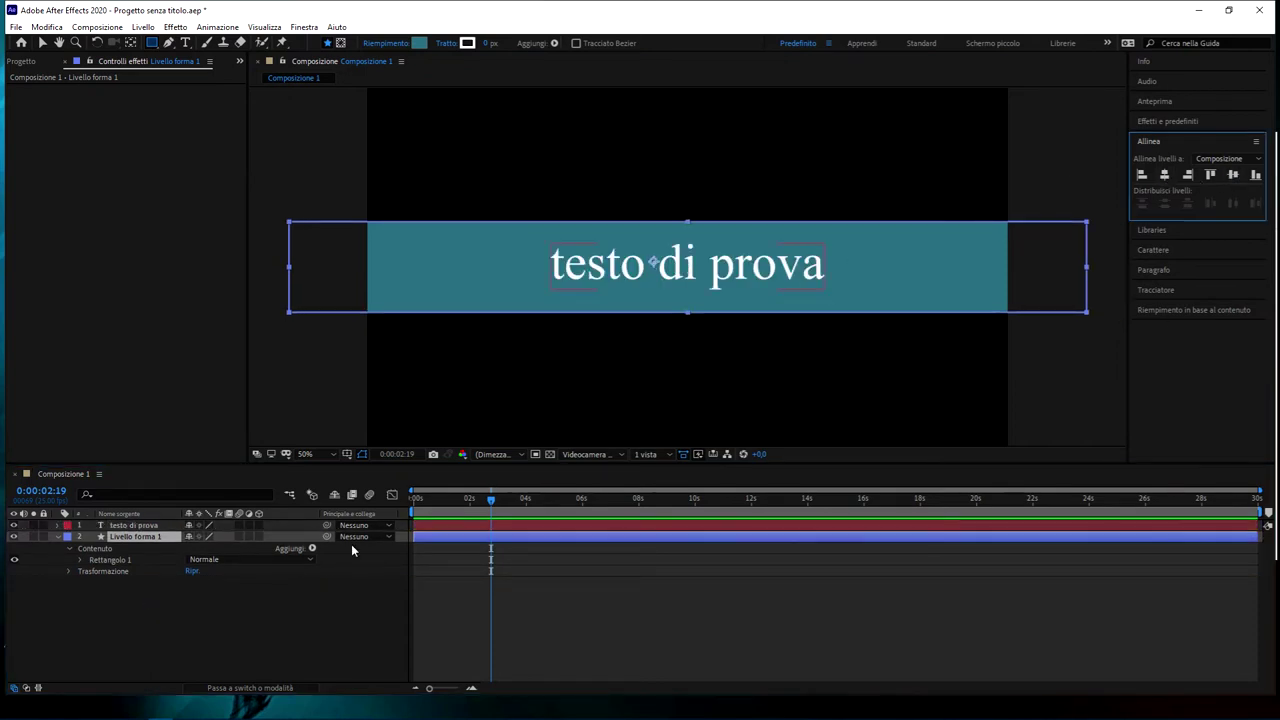
Deselect the rectangle and move the current time to 0:00:04:21.
click(268, 602)
key(v)
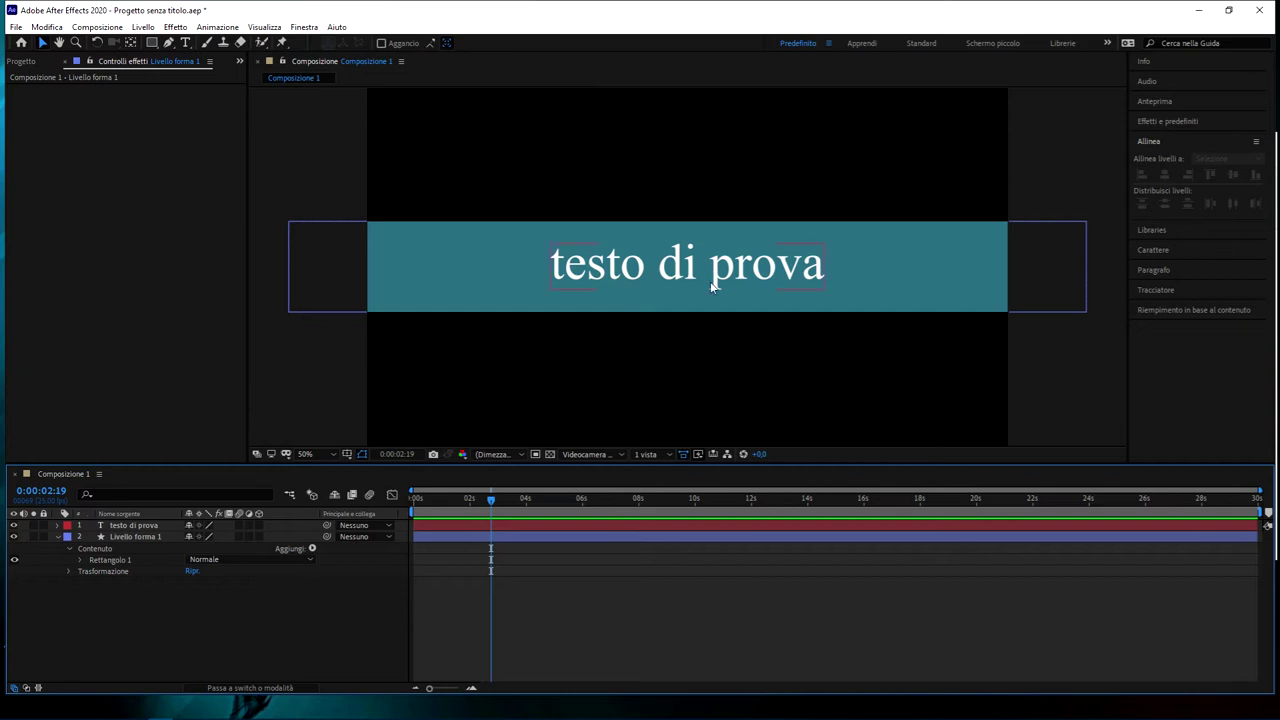
drag(526, 499, 550, 500)
Keyframe the title's Posizione at 0:00:04:21 and push it off-frame left at 0:00:04:10.
click(121, 527)
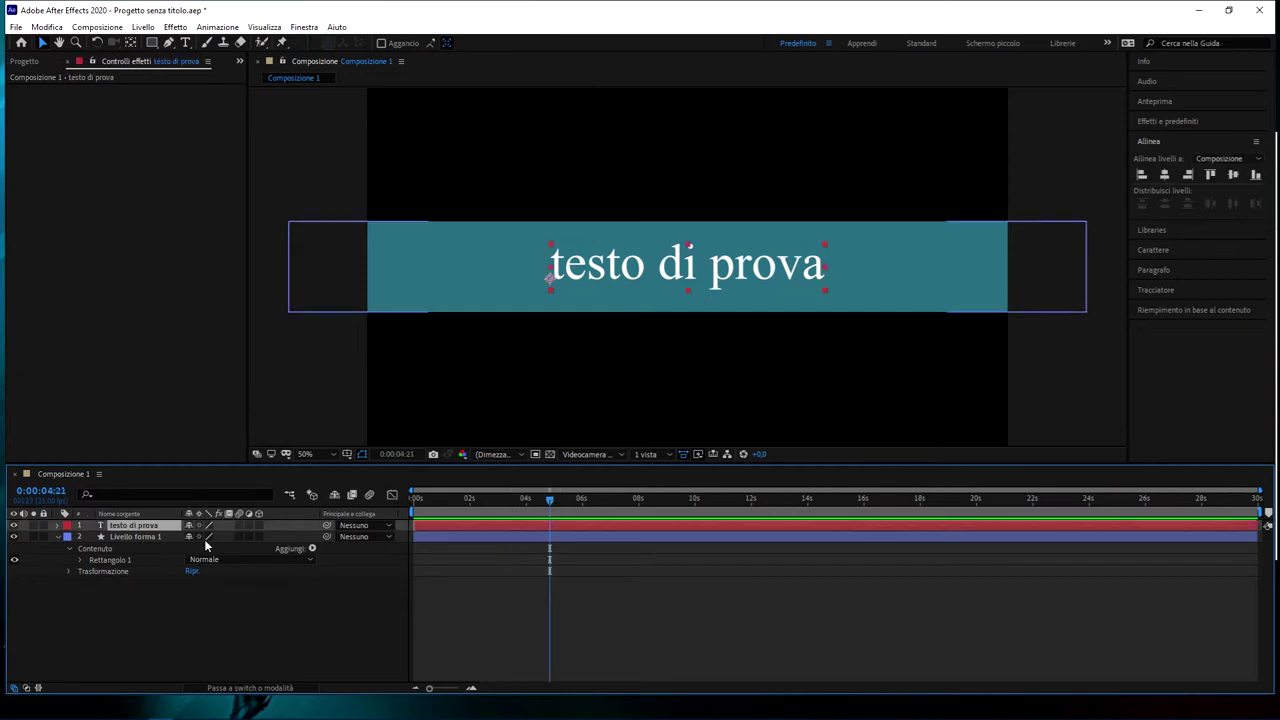
key(p)
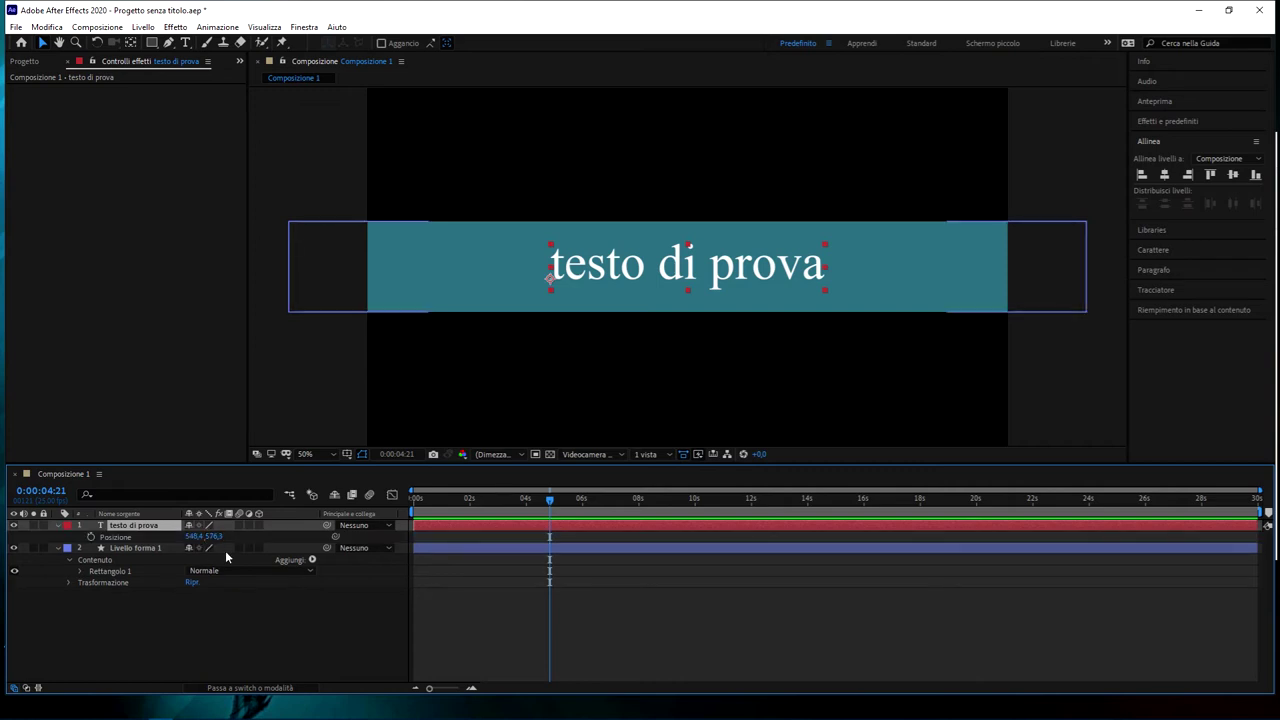
click(91, 536)
click(537, 498)
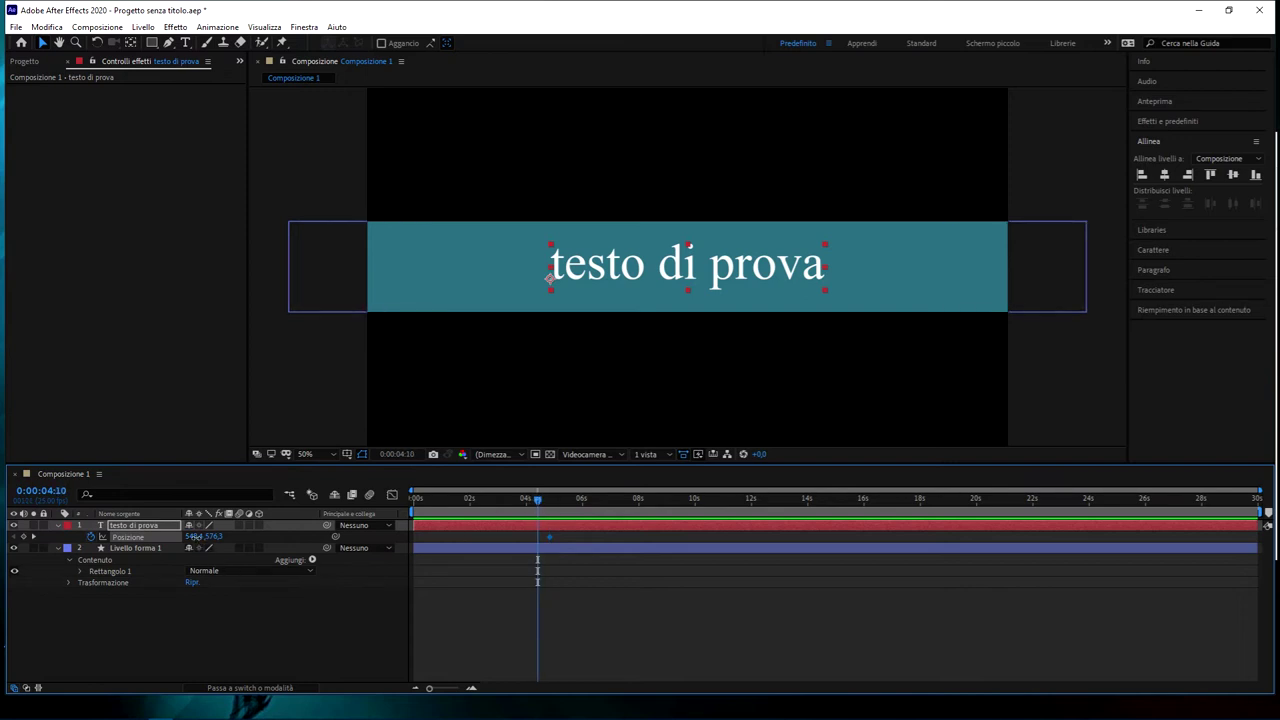
drag(193, 537, 100, 540)
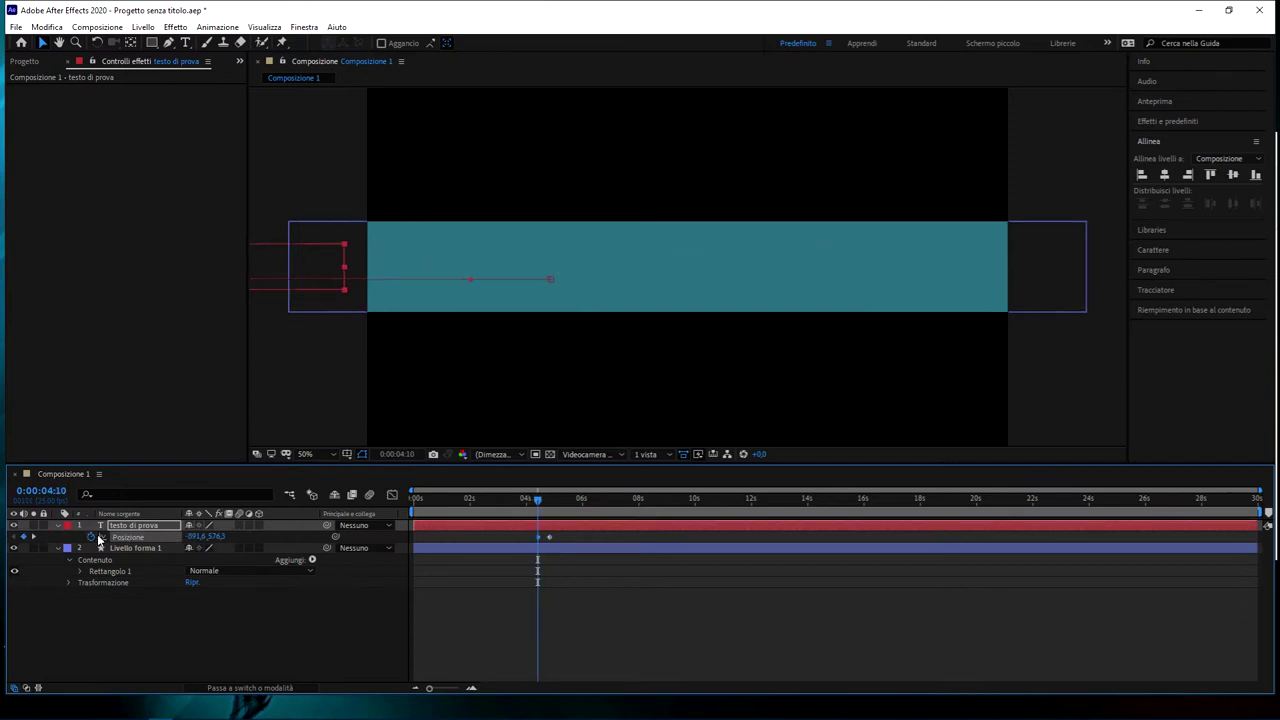
Show the Livello forma 1 rectangle's Posizione and return to the text's 4:21 keyframe.
click(535, 499)
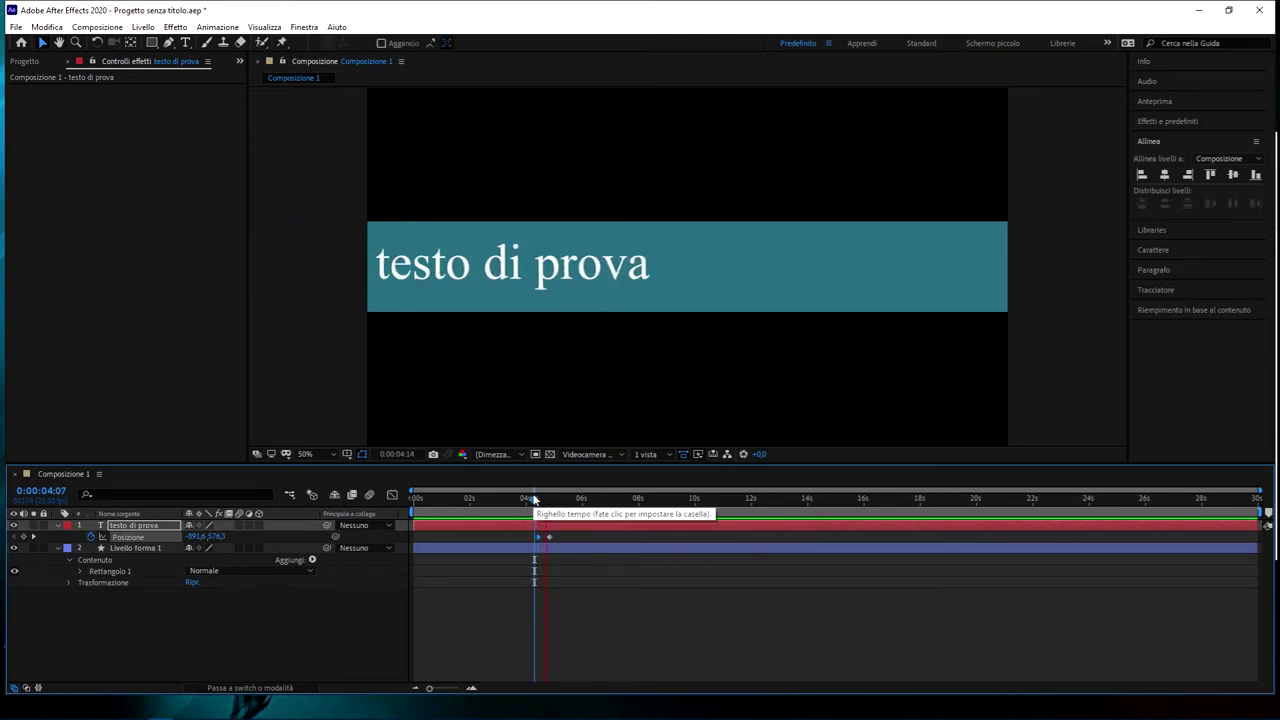
key(Page_Up)
key(Page_Up)
key(Page_Up)
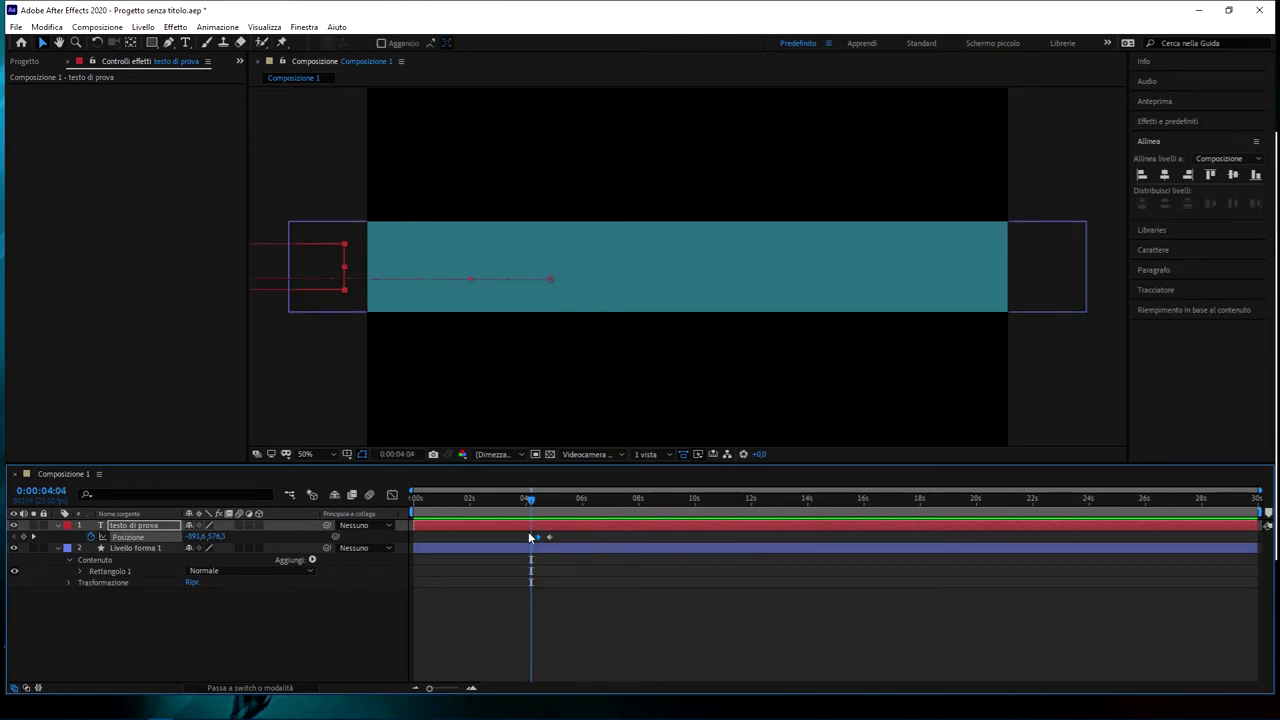
click(516, 549)
key(p)
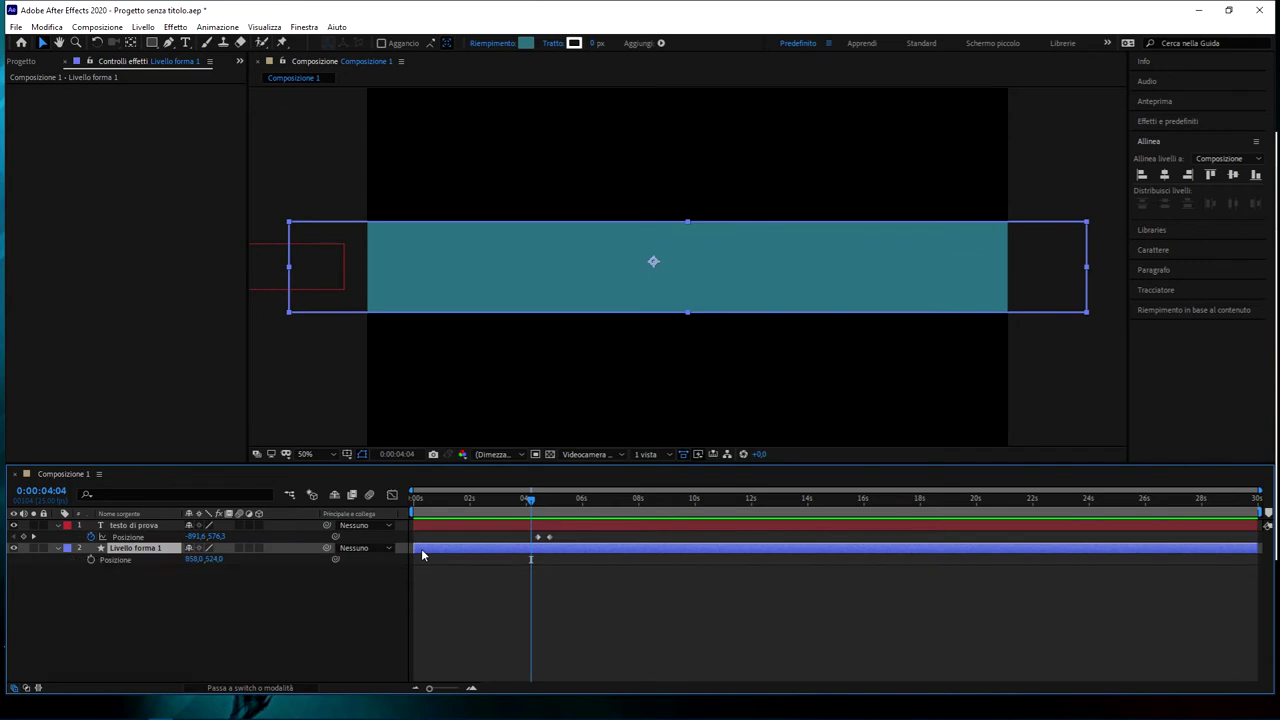
click(547, 498)
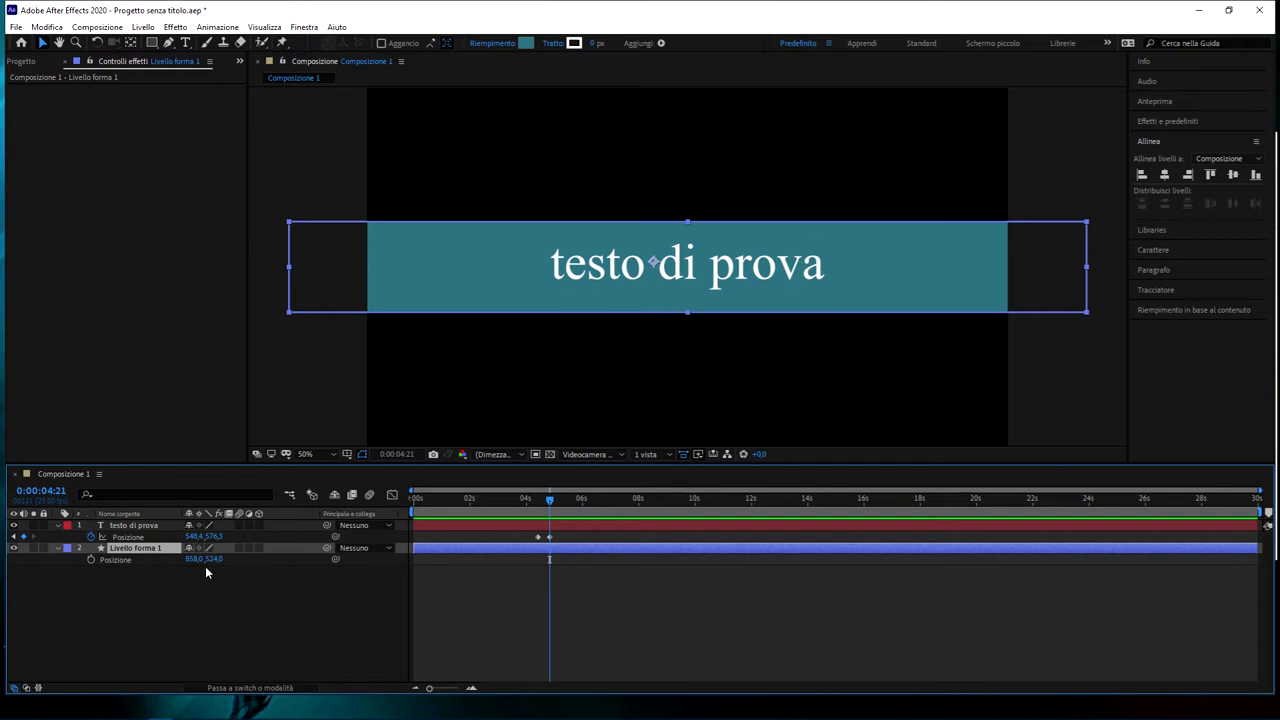
Keyframe the rectangle's Posizione, push it down out of frame earlier, and preview the animation.
click(91, 560)
drag(549, 500, 541, 508)
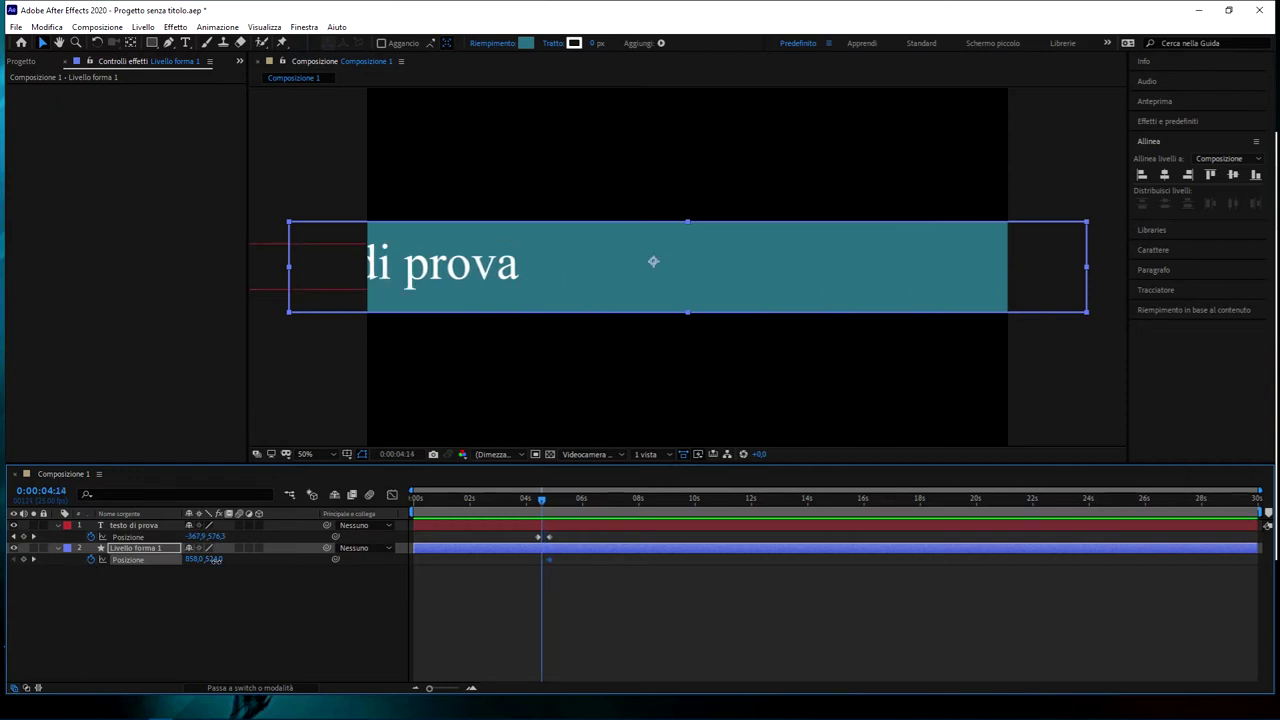
drag(221, 564, 356, 575)
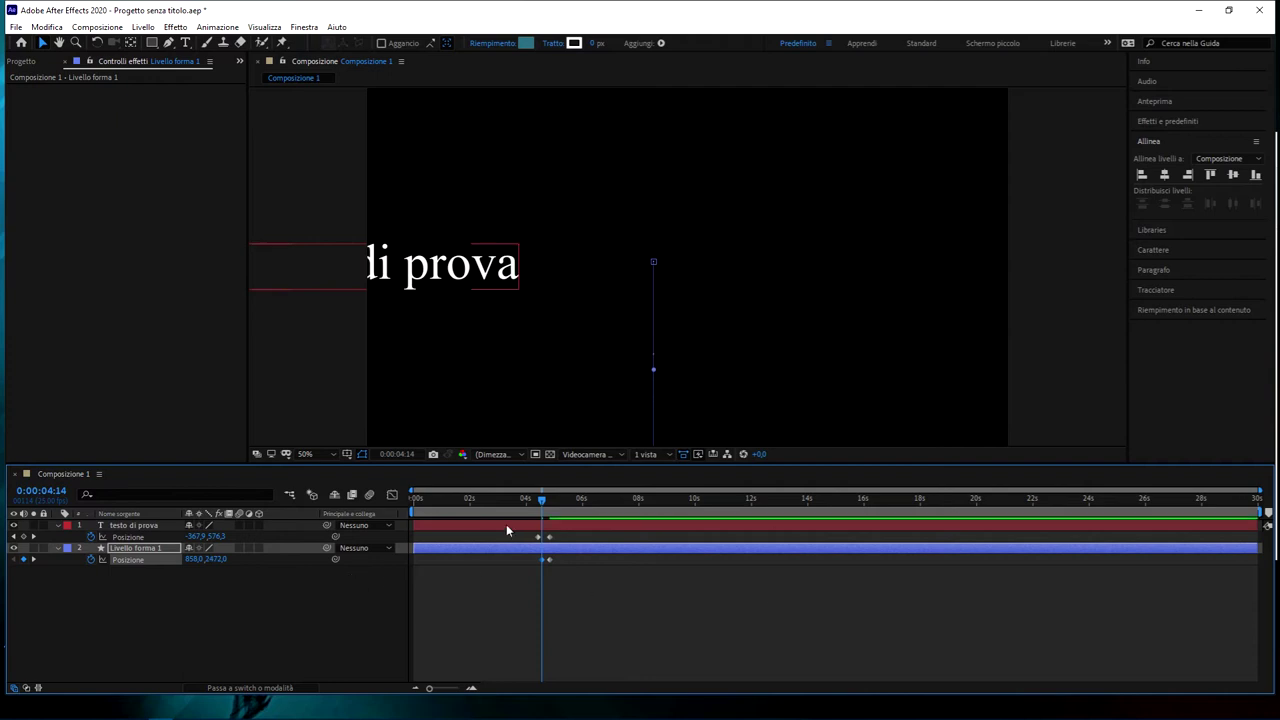
click(514, 500)
key(space)
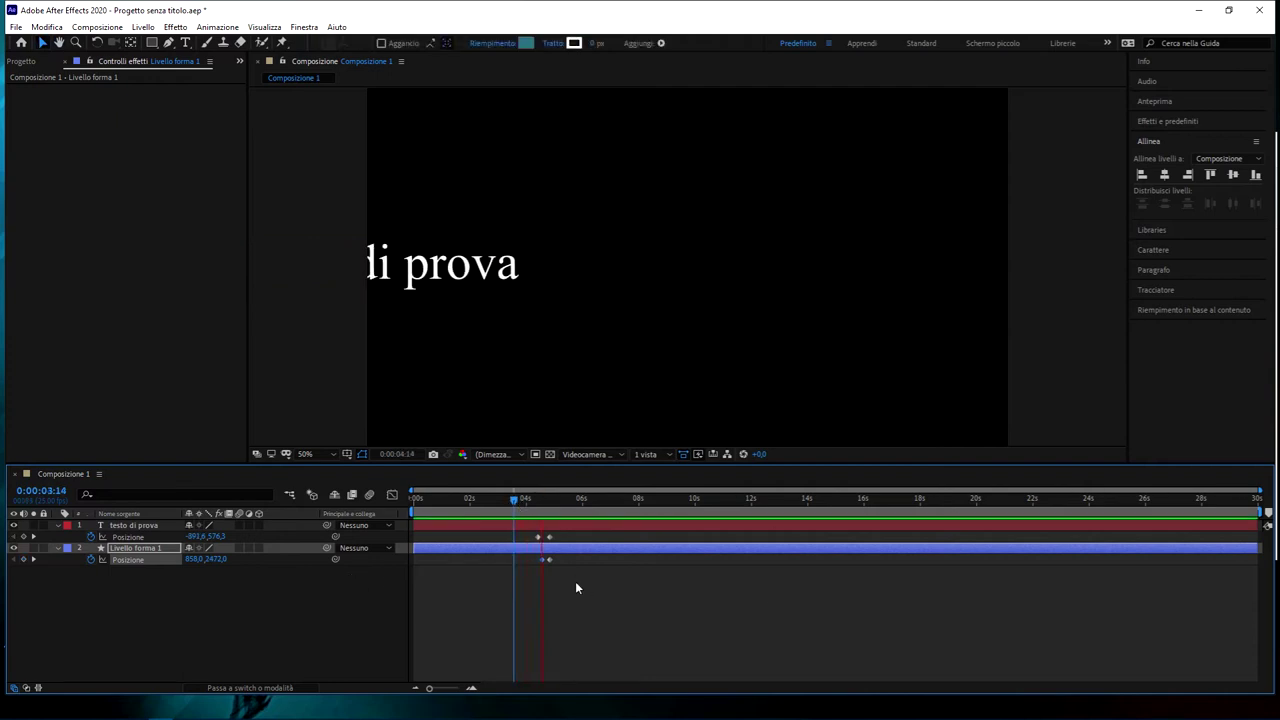
key(space)
Align the rectangle's second Posizione keyframe with the text's keyframe and select both layers.
drag(540, 559, 543, 560)
click(545, 566)
click(515, 499)
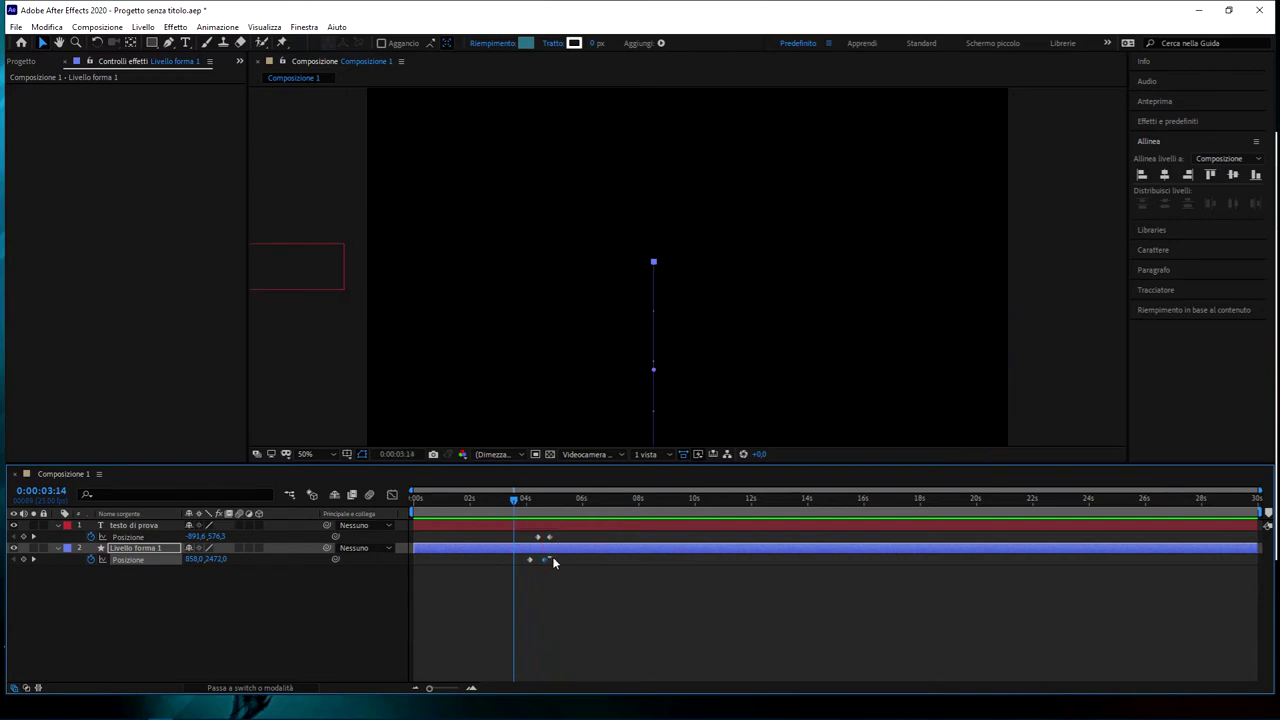
drag(545, 560, 556, 560)
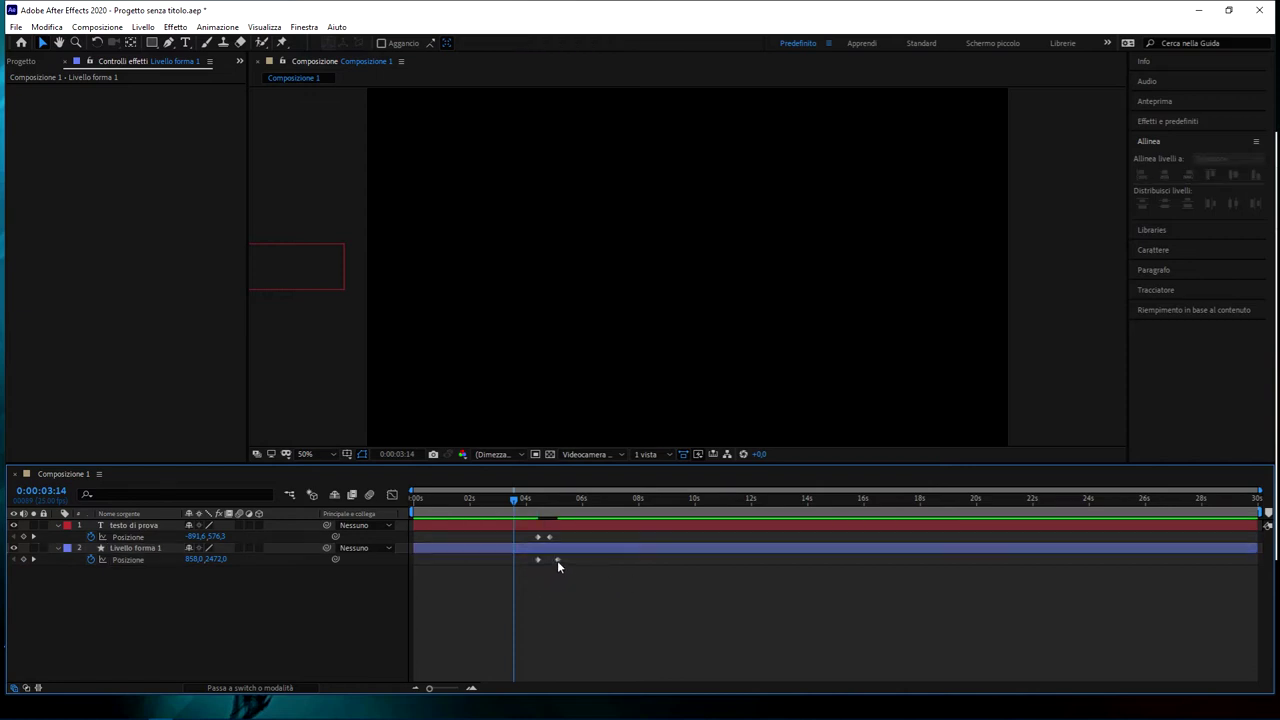
drag(557, 560, 550, 560)
drag(270, 593, 225, 512)
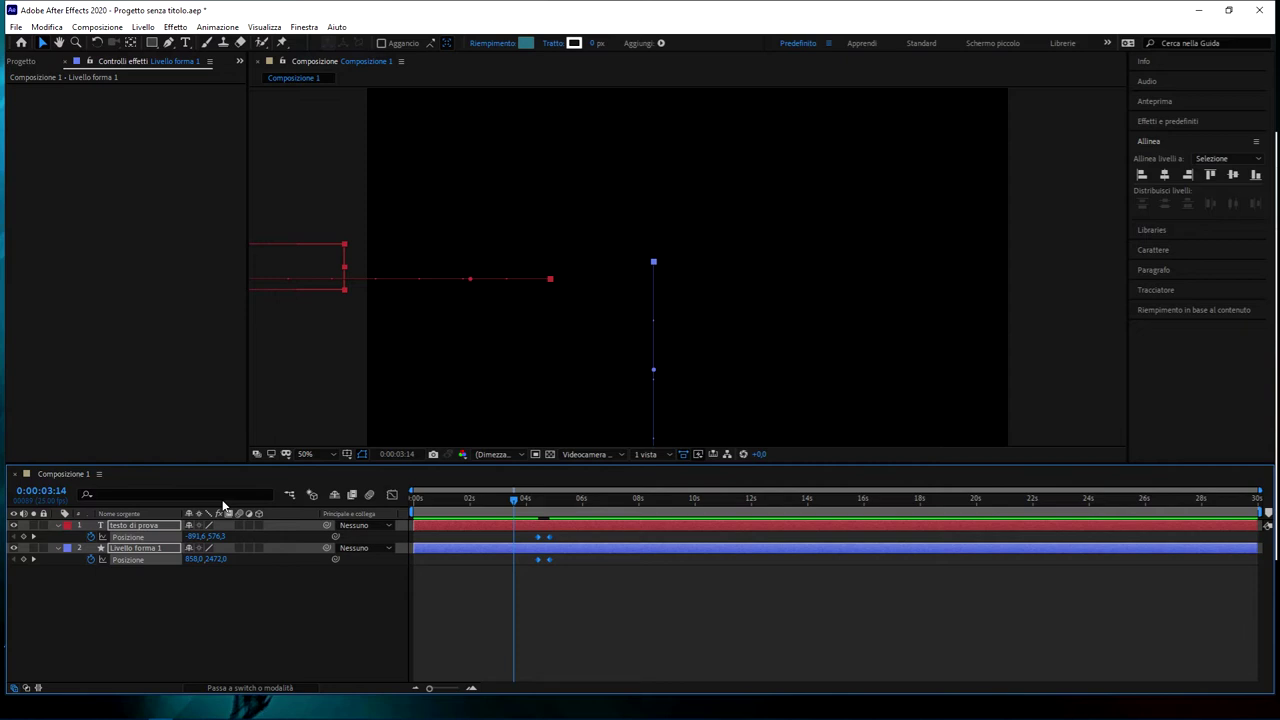
Precompose the selected text and rectangle layers into a new composition named 'pre-comp'.
right_click(162, 551)
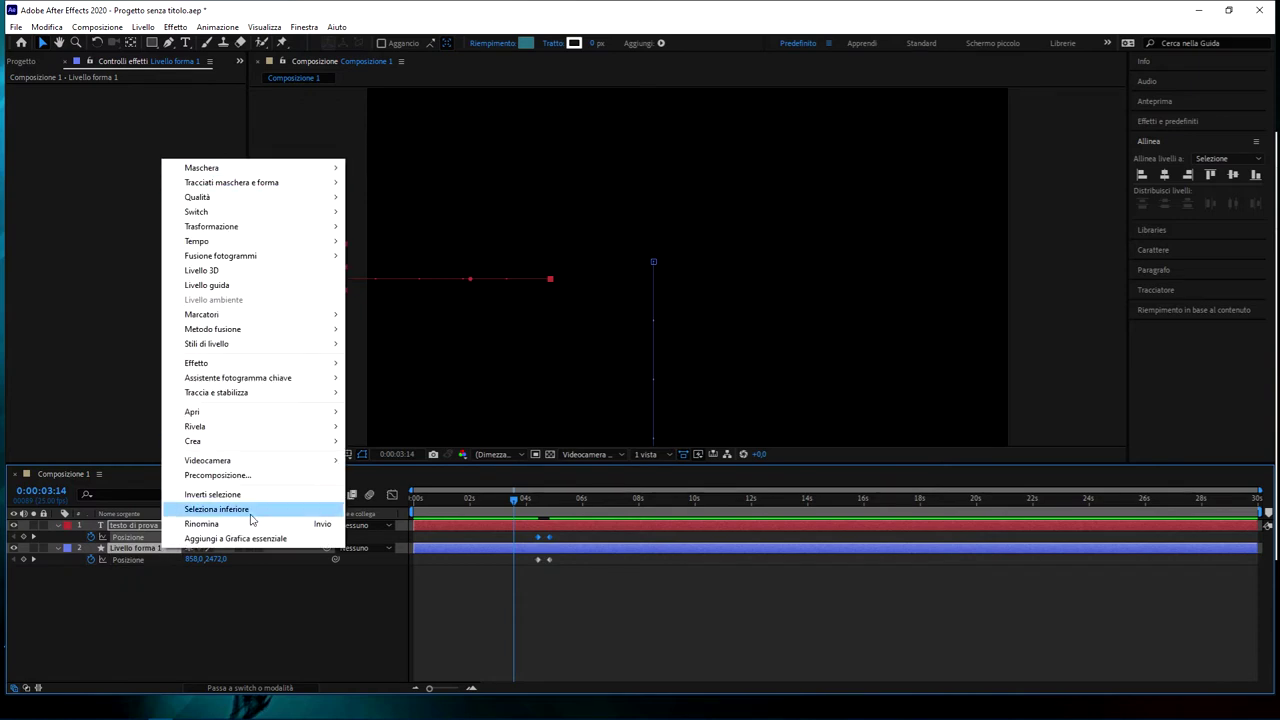
click(276, 479)
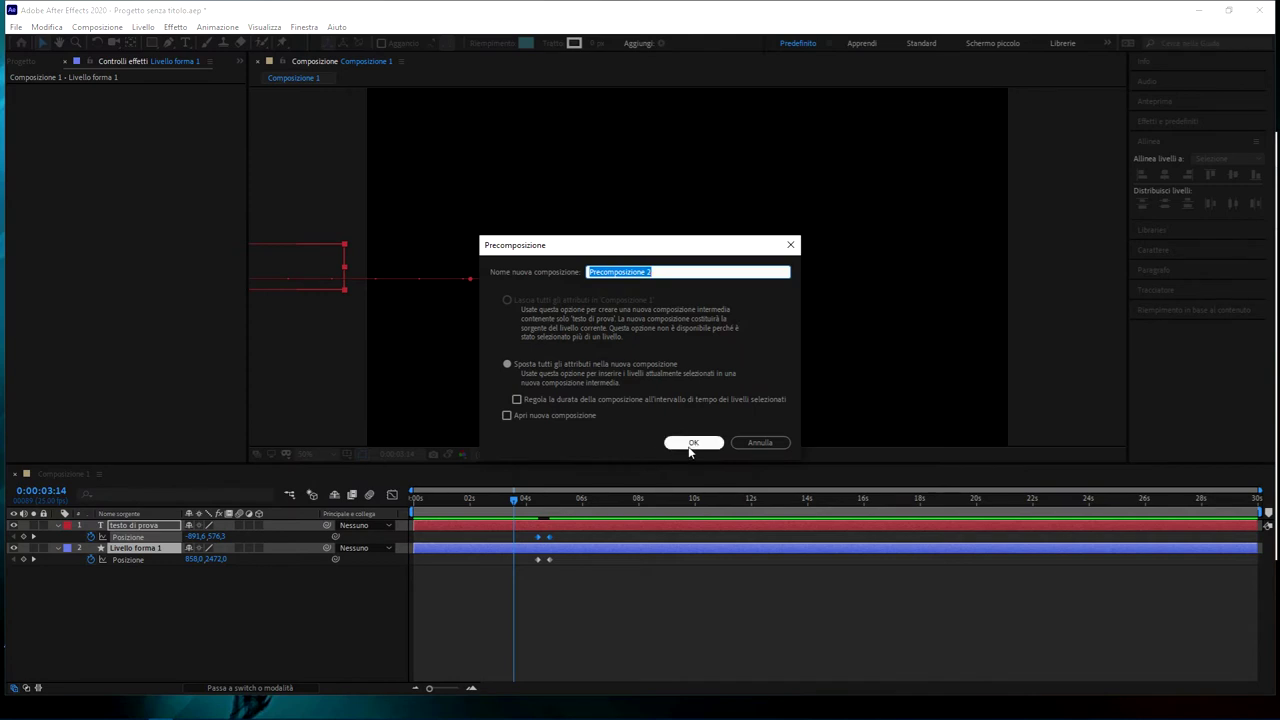
text(pre-comp)
click(694, 443)
click(229, 581)
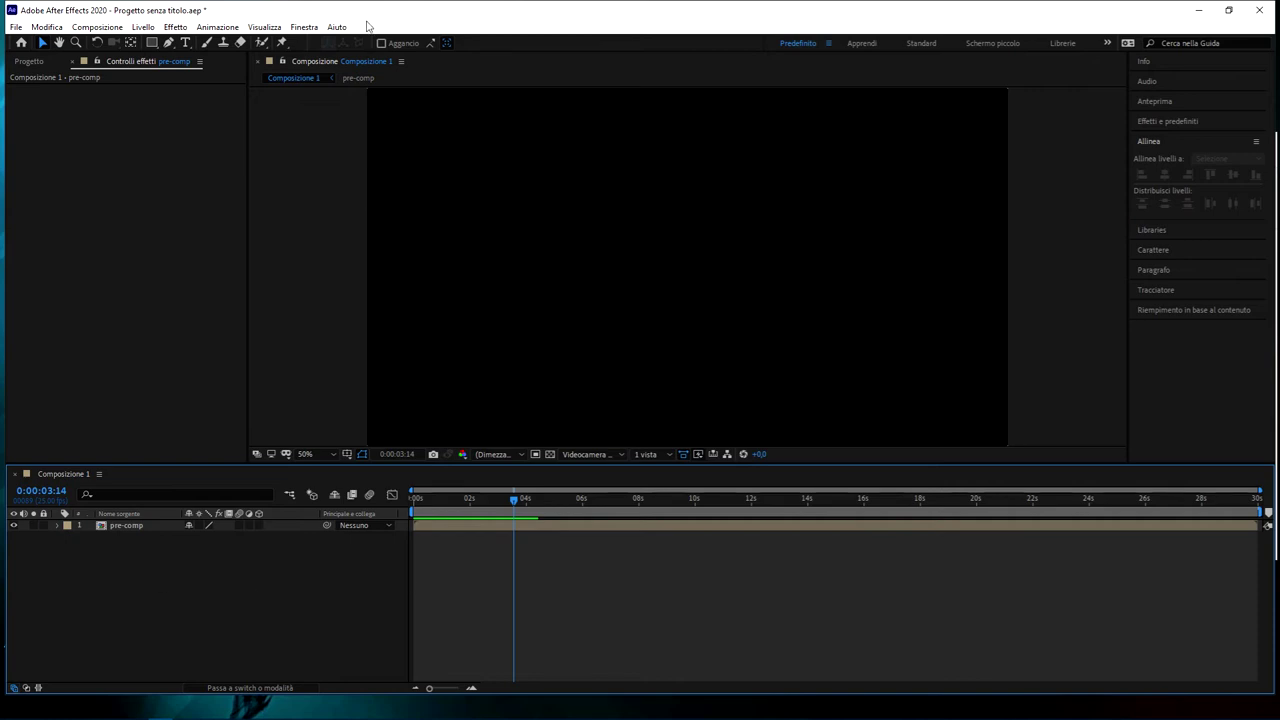
In the widened Project panel, rename Composizione 1 to 'MASTER' and select the pre-comp item.
click(105, 525)
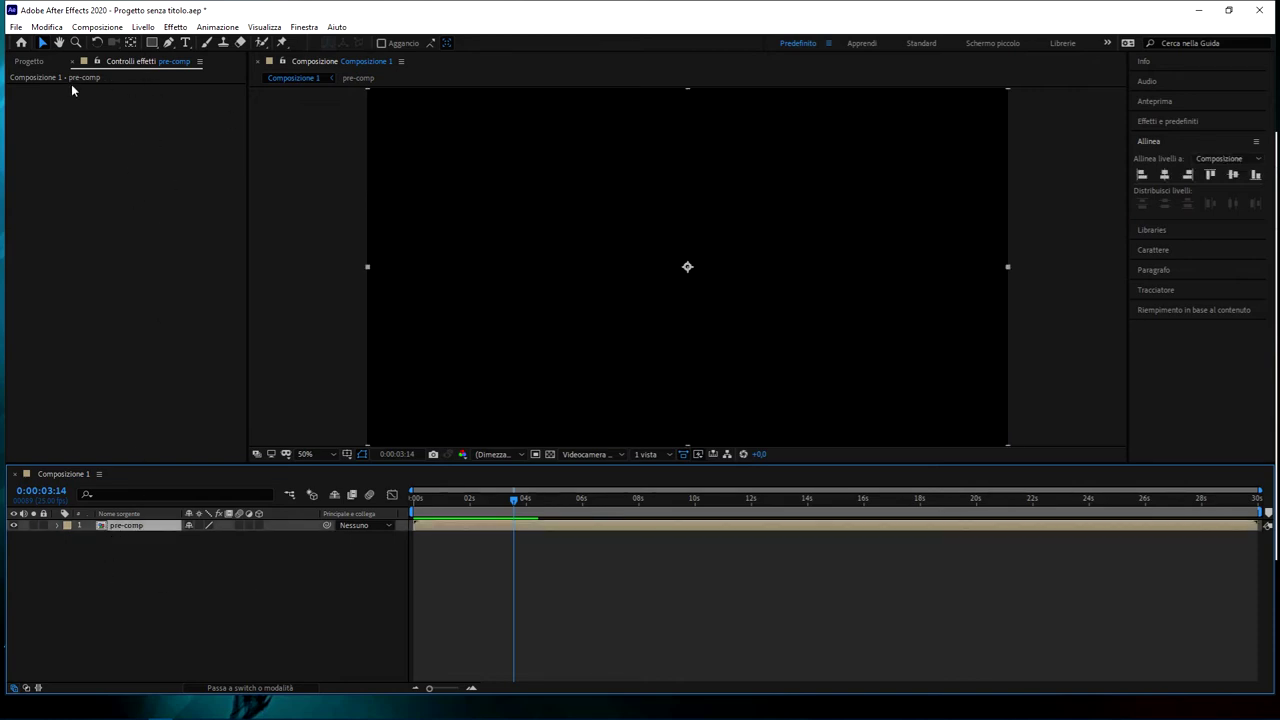
click(38, 62)
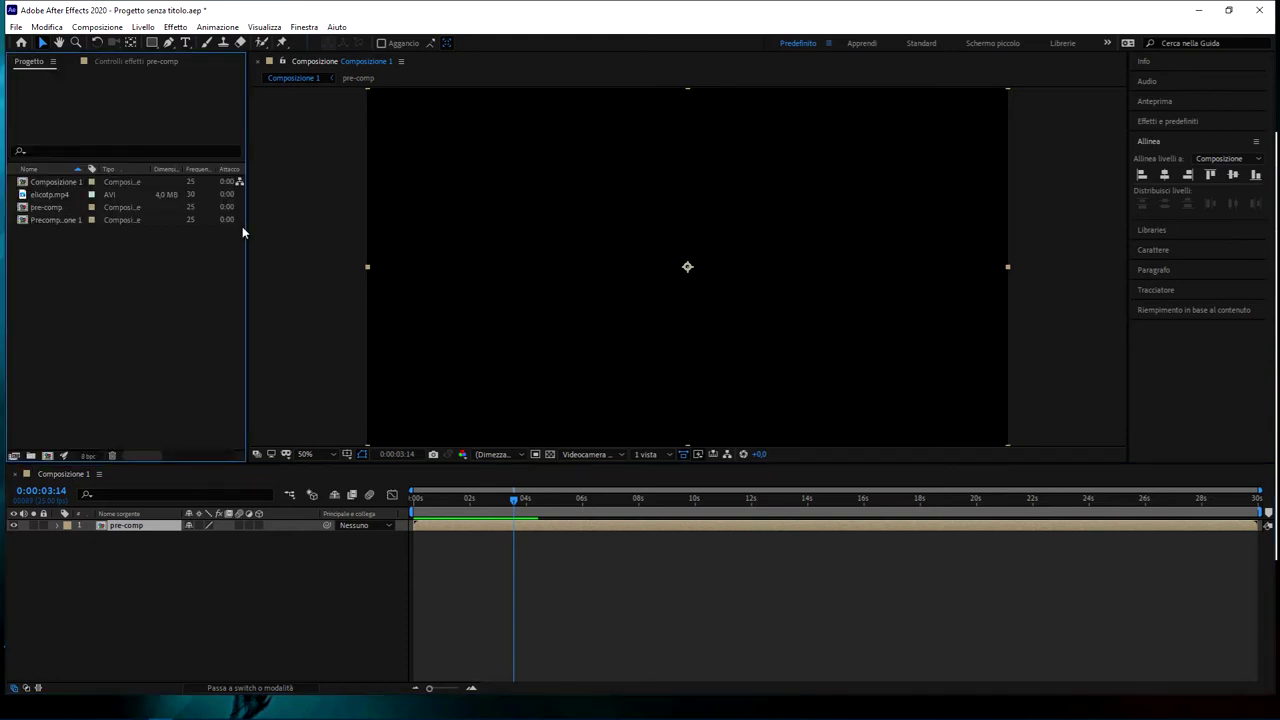
drag(246, 226, 354, 230)
click(68, 186)
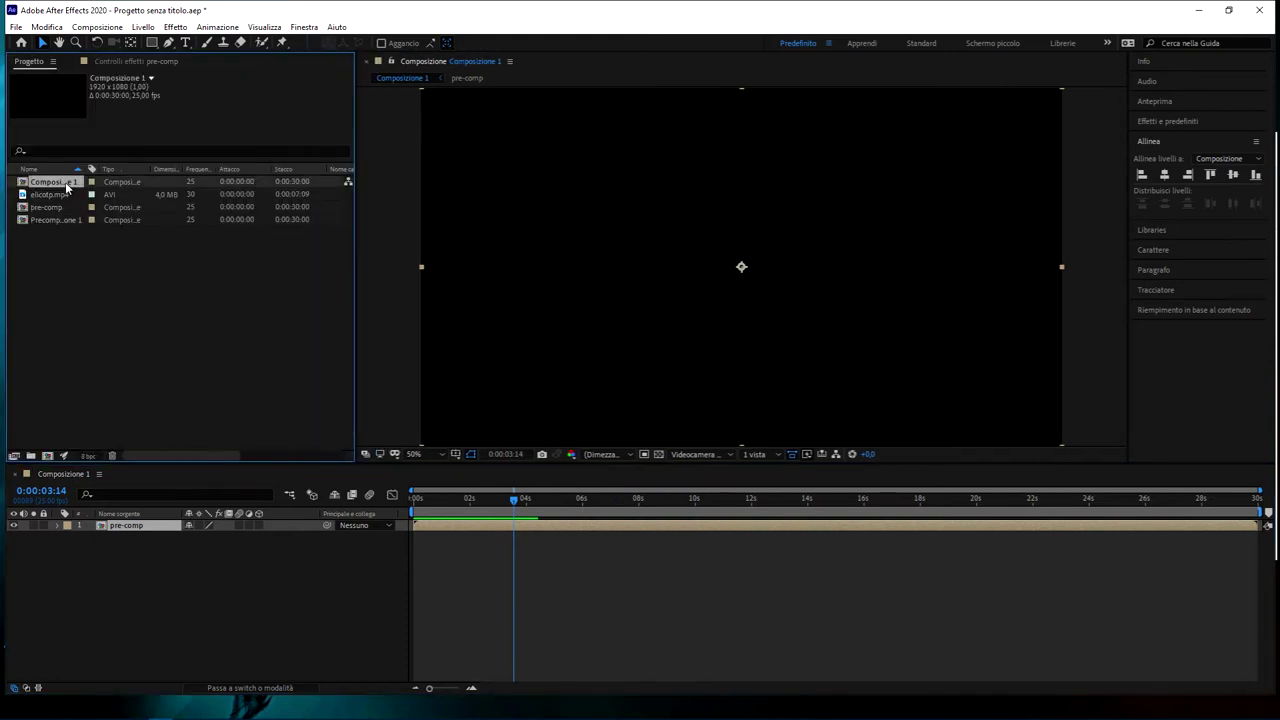
key(Return)
text(MASTE)
text(R)
key(Return)
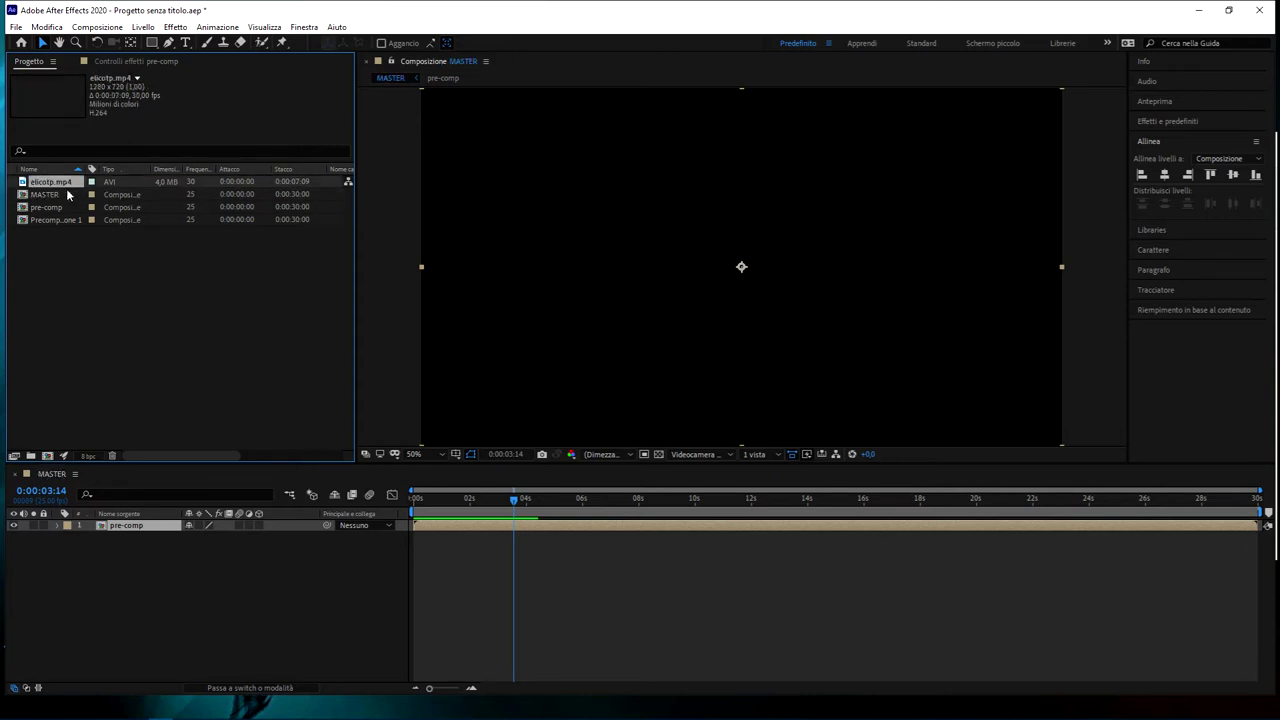
click(68, 207)
click(48, 195)
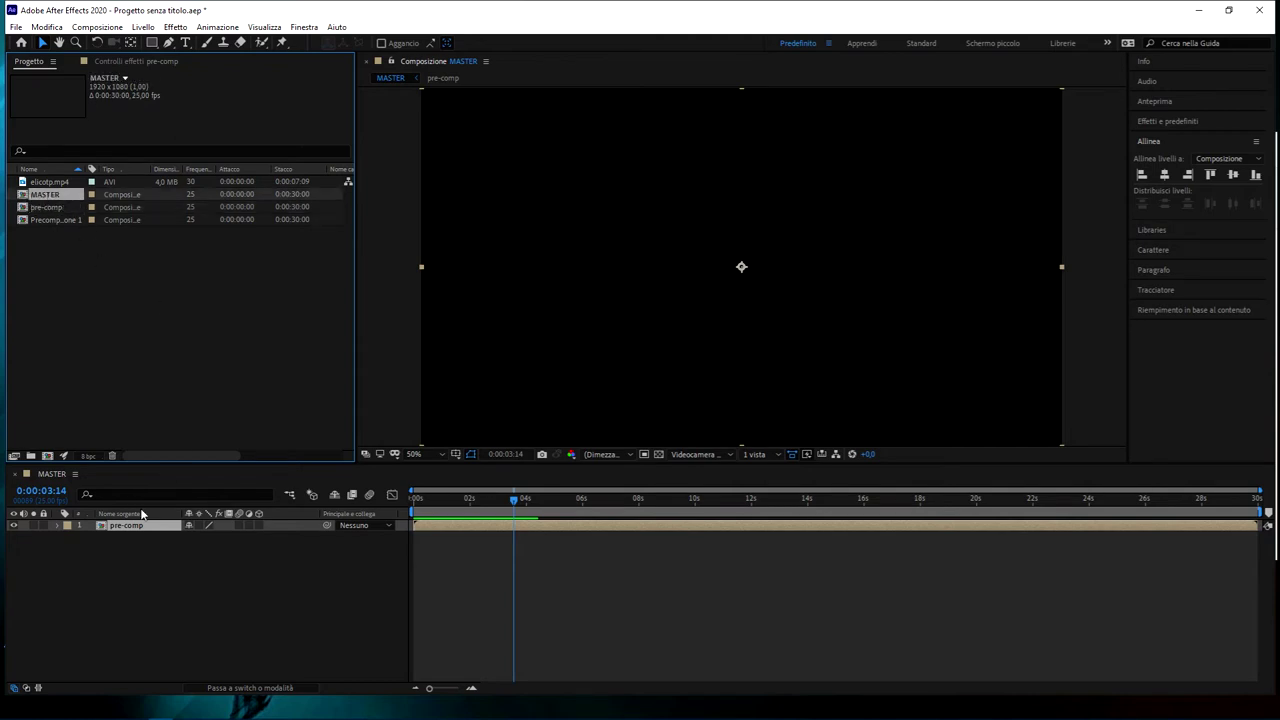
click(52, 207)
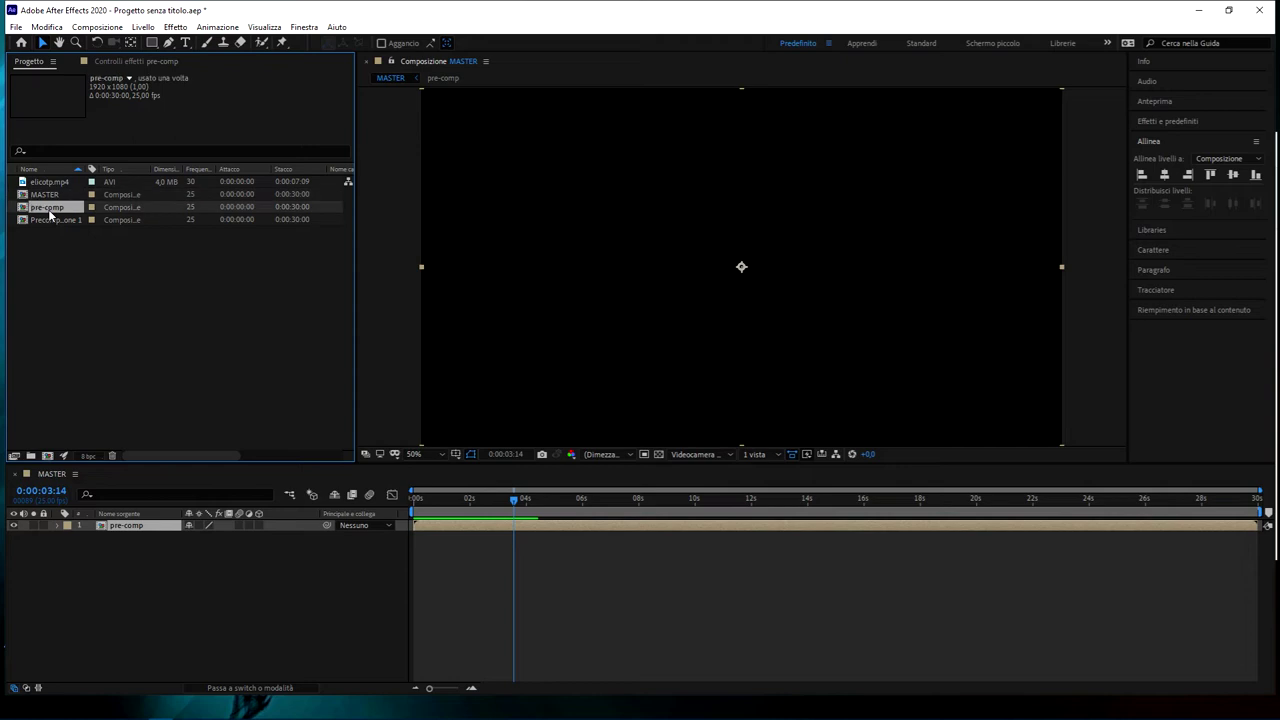
Open pre-comp, select its two layers and view the title animation, then return to MASTER.
double_click(129, 526)
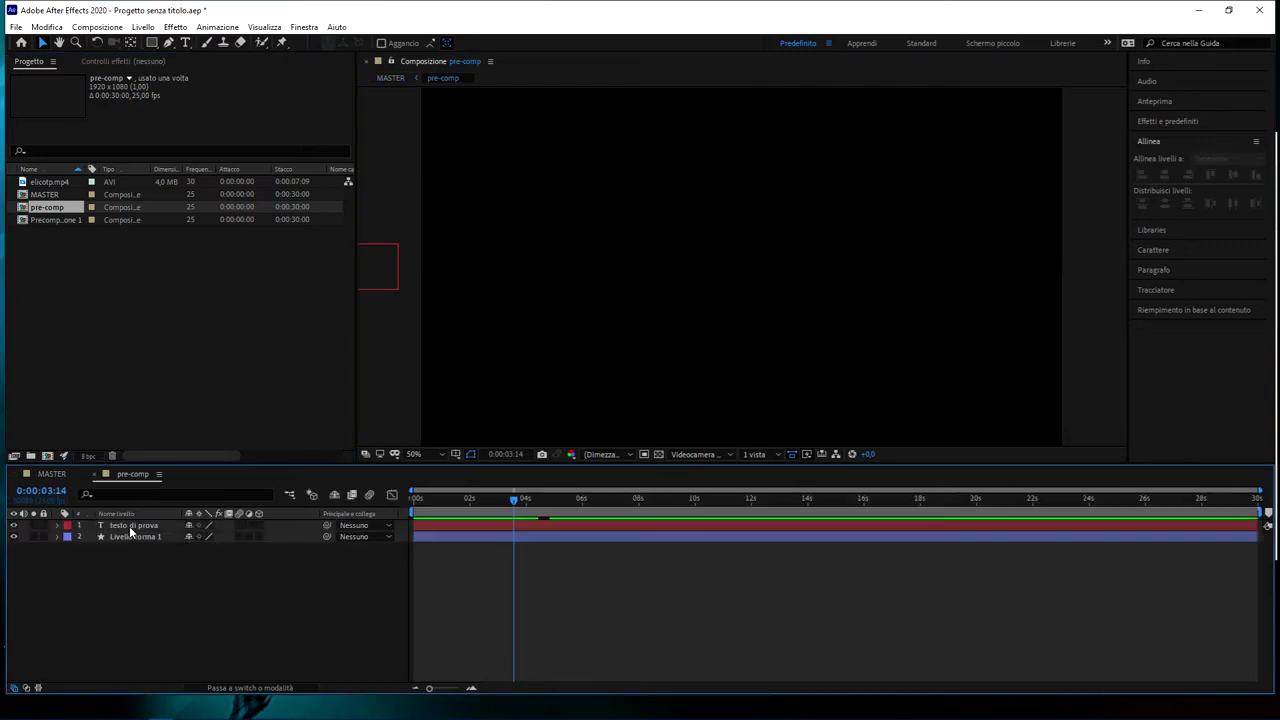
key(ctrl+a)
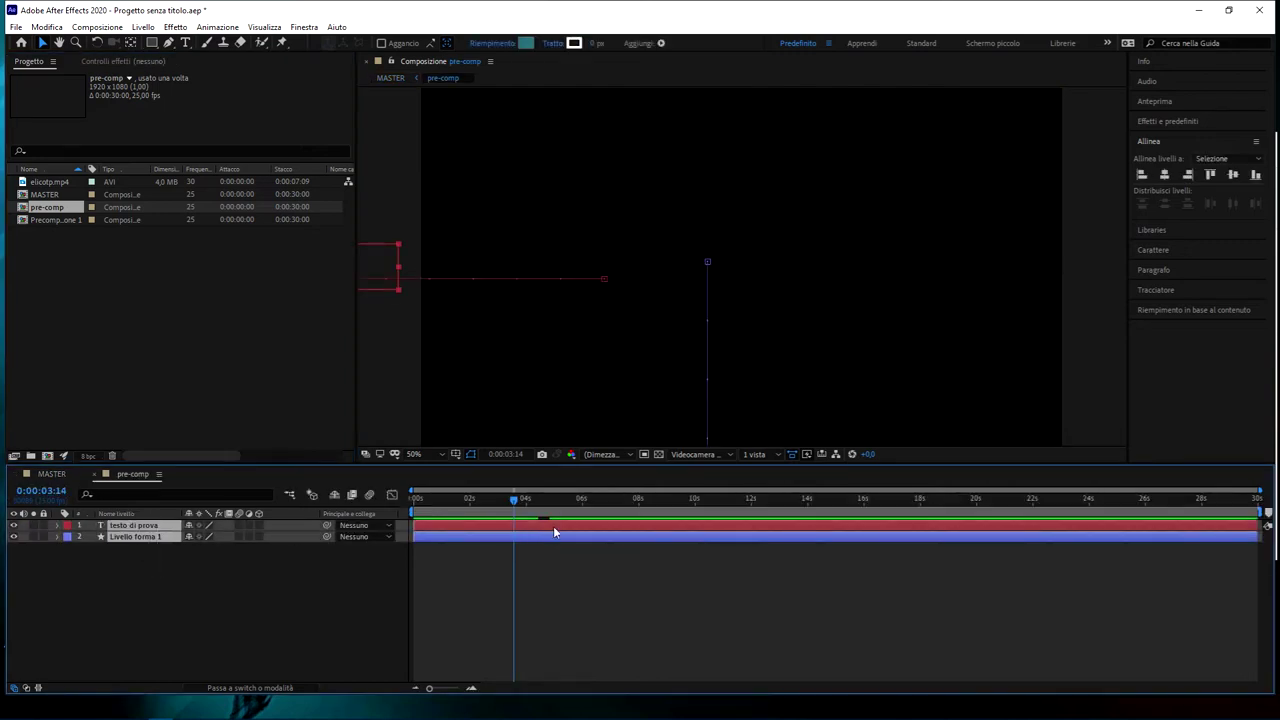
drag(534, 500, 549, 500)
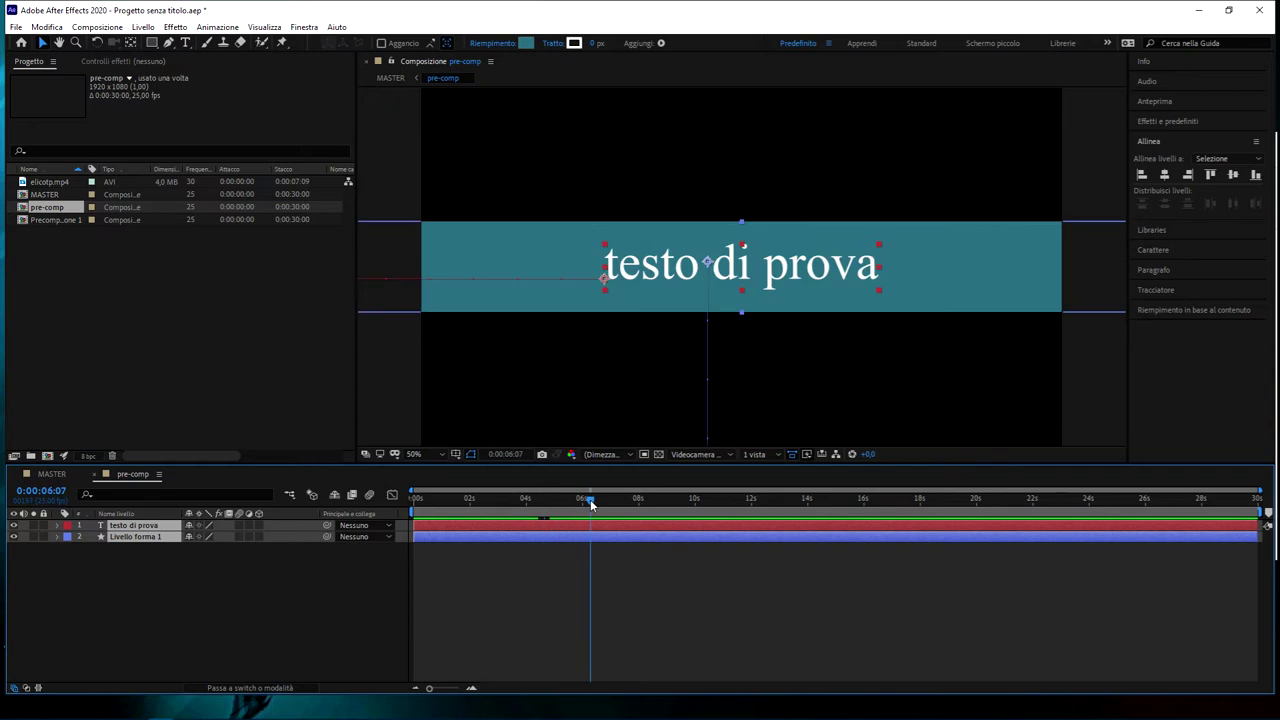
click(616, 498)
click(52, 474)
Undo twice to restore the separate text and shape layers, and select both.
key(ctrl+z)
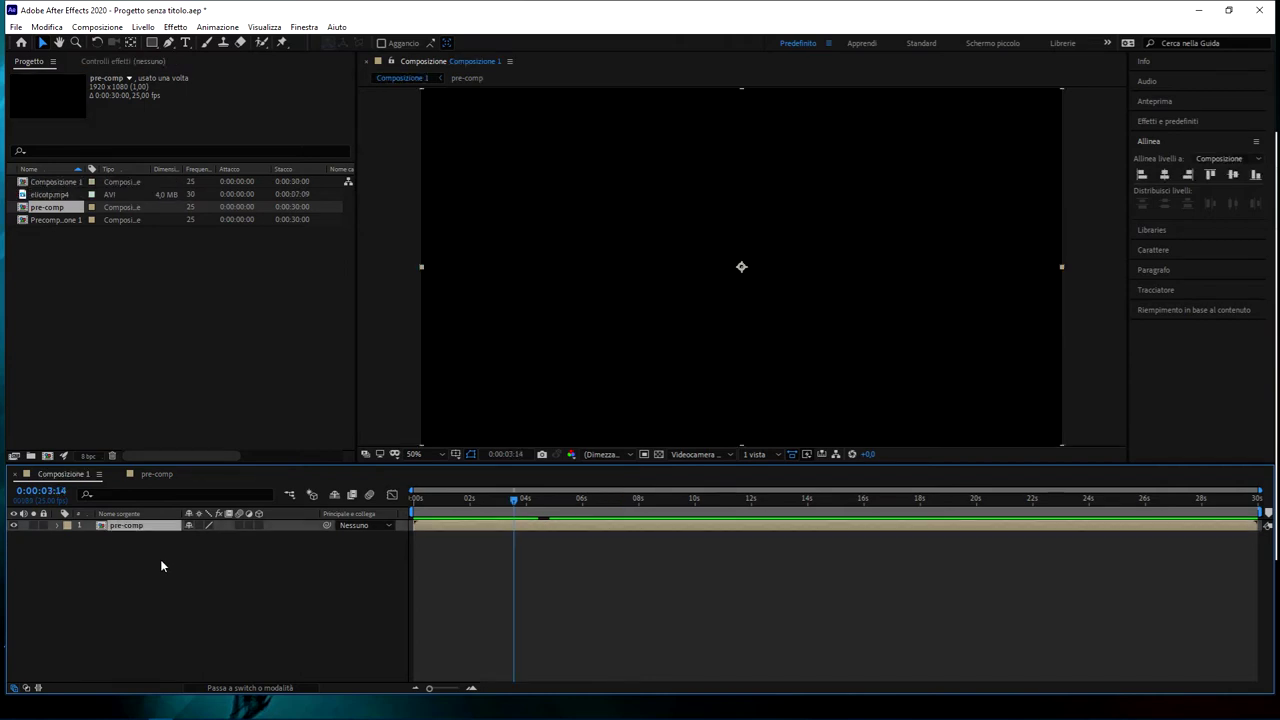
key(ctrl+z)
key(ctrl+z)
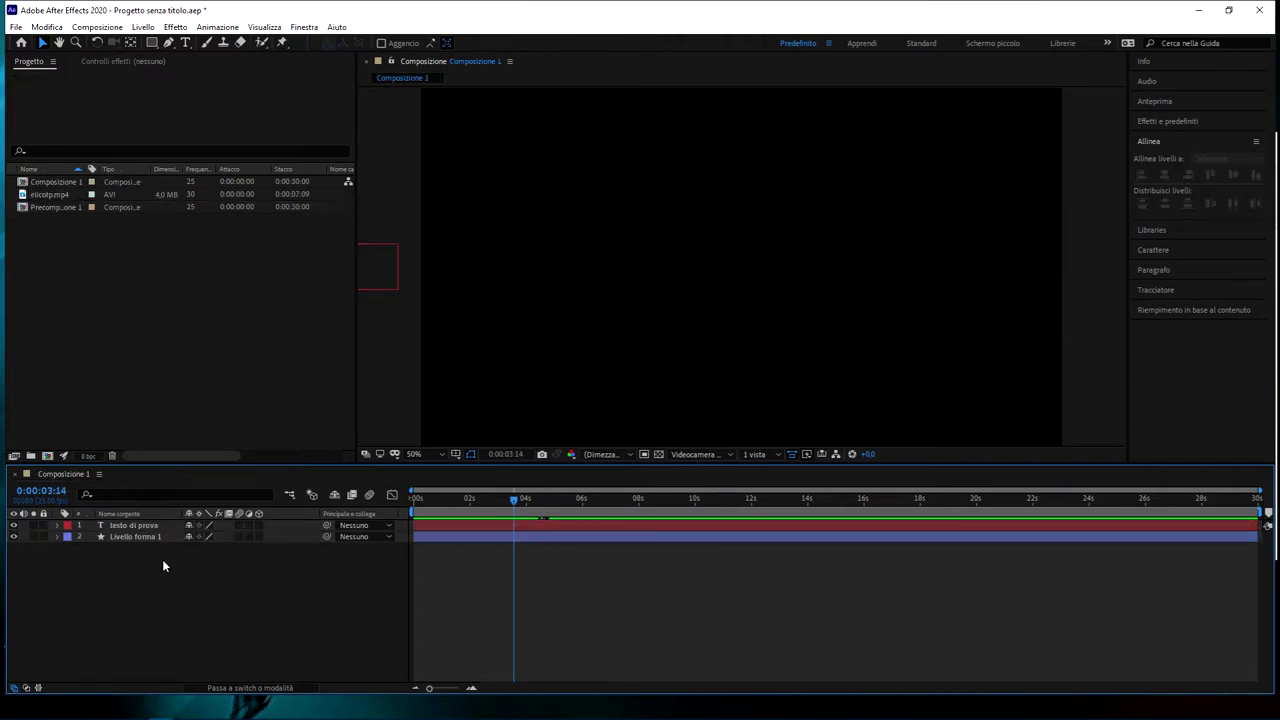
drag(178, 584, 141, 513)
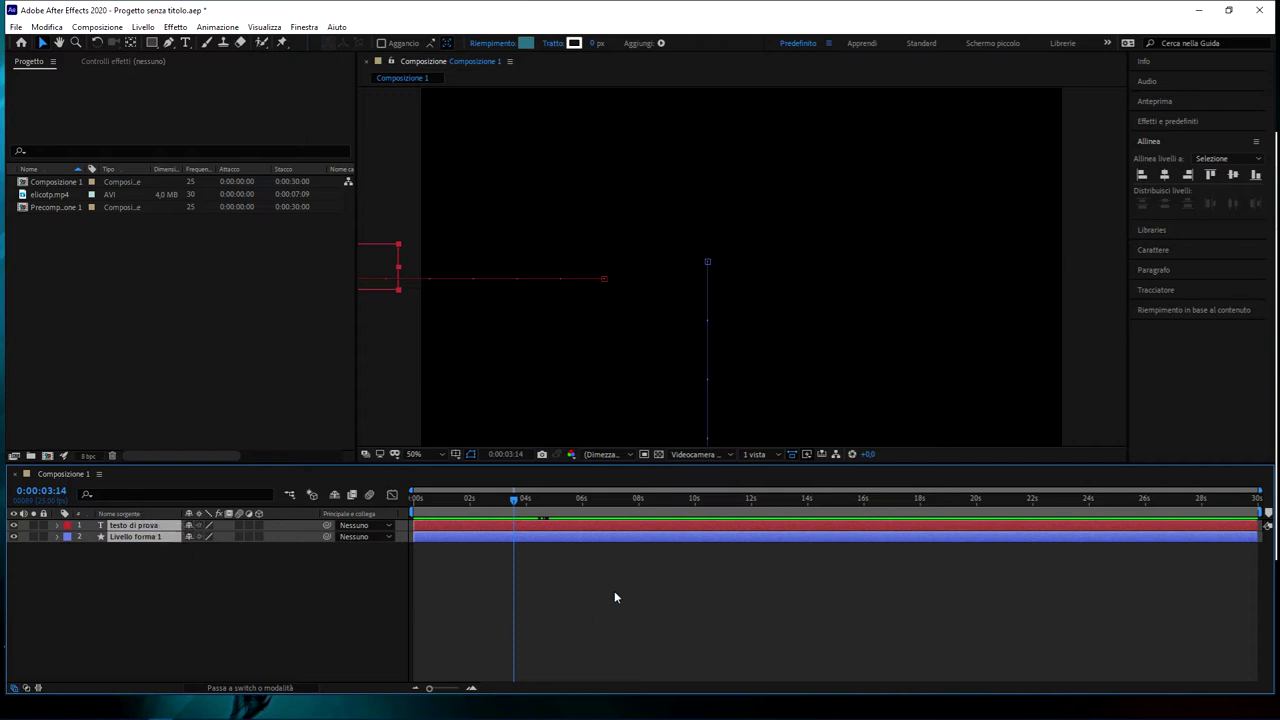
Move to 0:00:07:03 and add the elicotp.mp4 helicopter video beneath the title layers.
click(582, 498)
drag(582, 498, 615, 503)
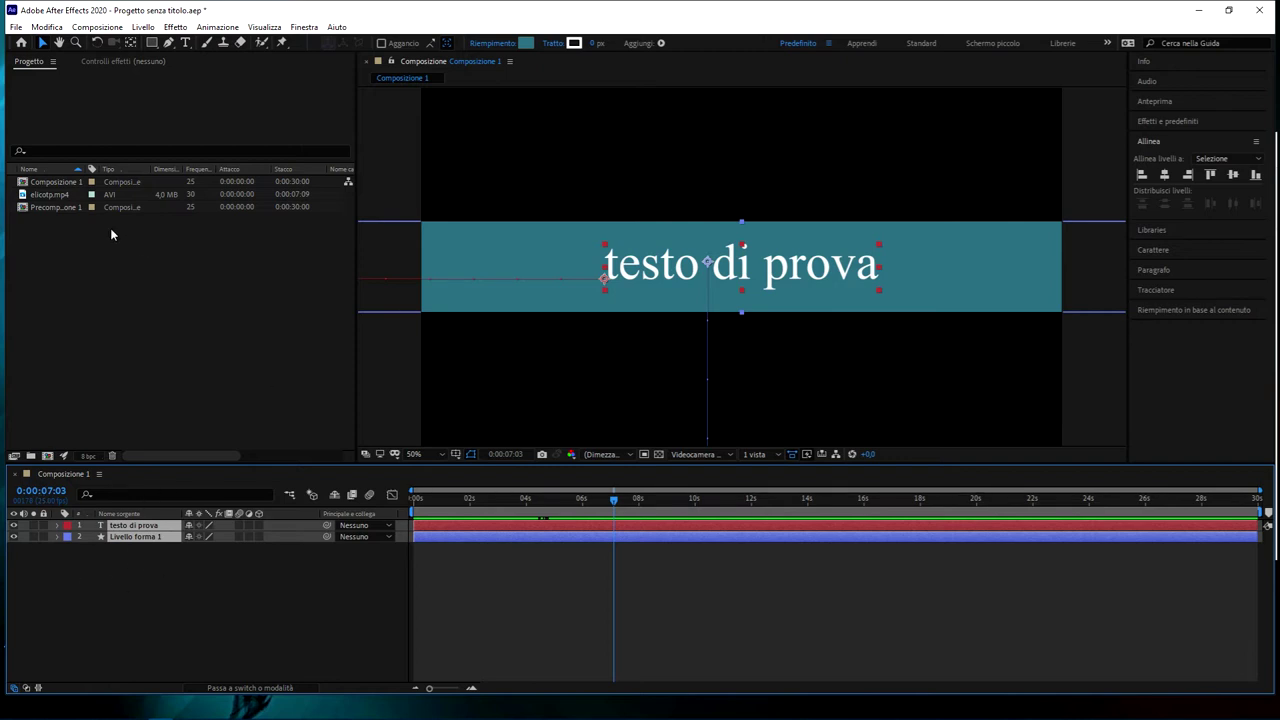
drag(48, 194, 66, 570)
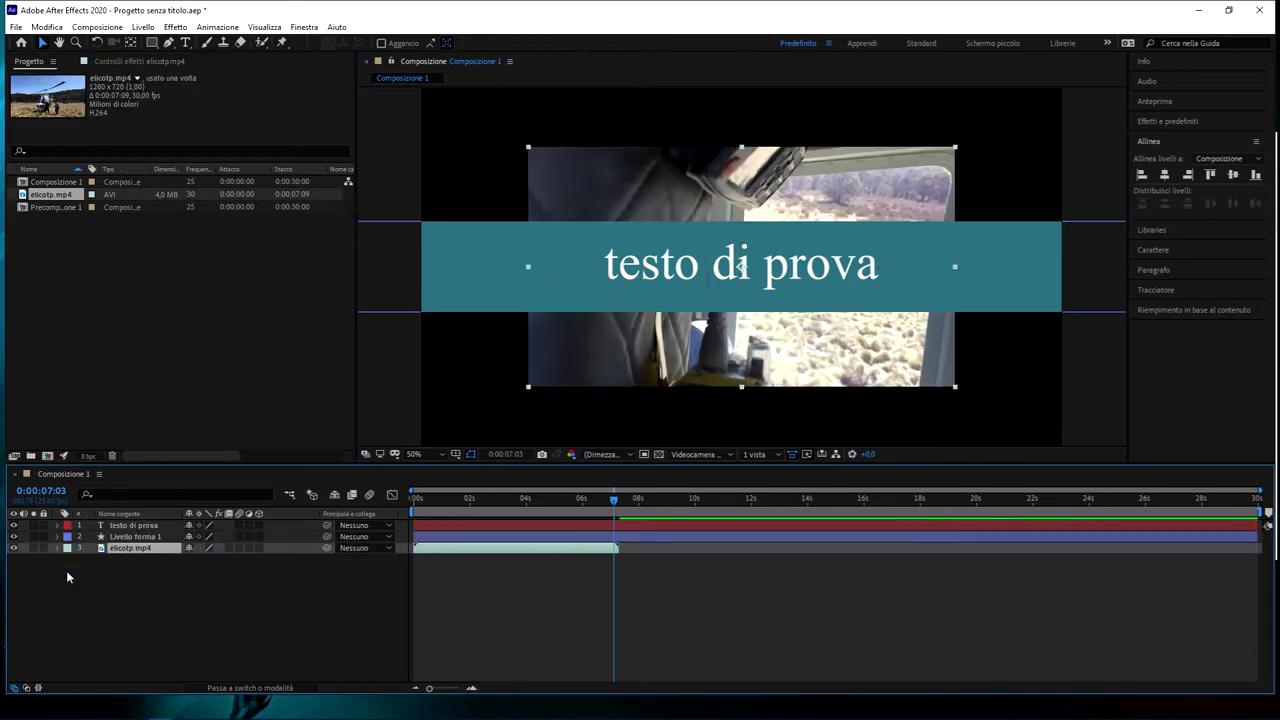
Scale the elicotp.mp4 layer to 156%, then select the teal shape and 'testo di prova' layers.
key(s)
drag(206, 559, 252, 570)
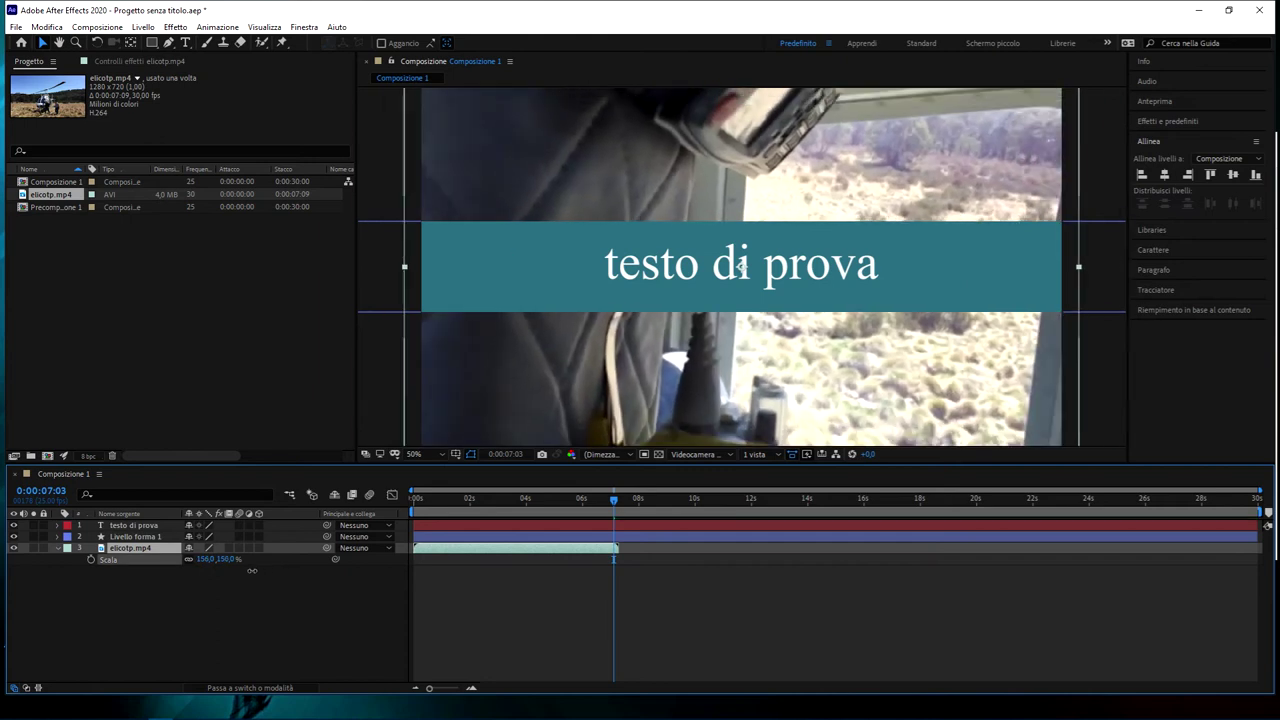
click(203, 614)
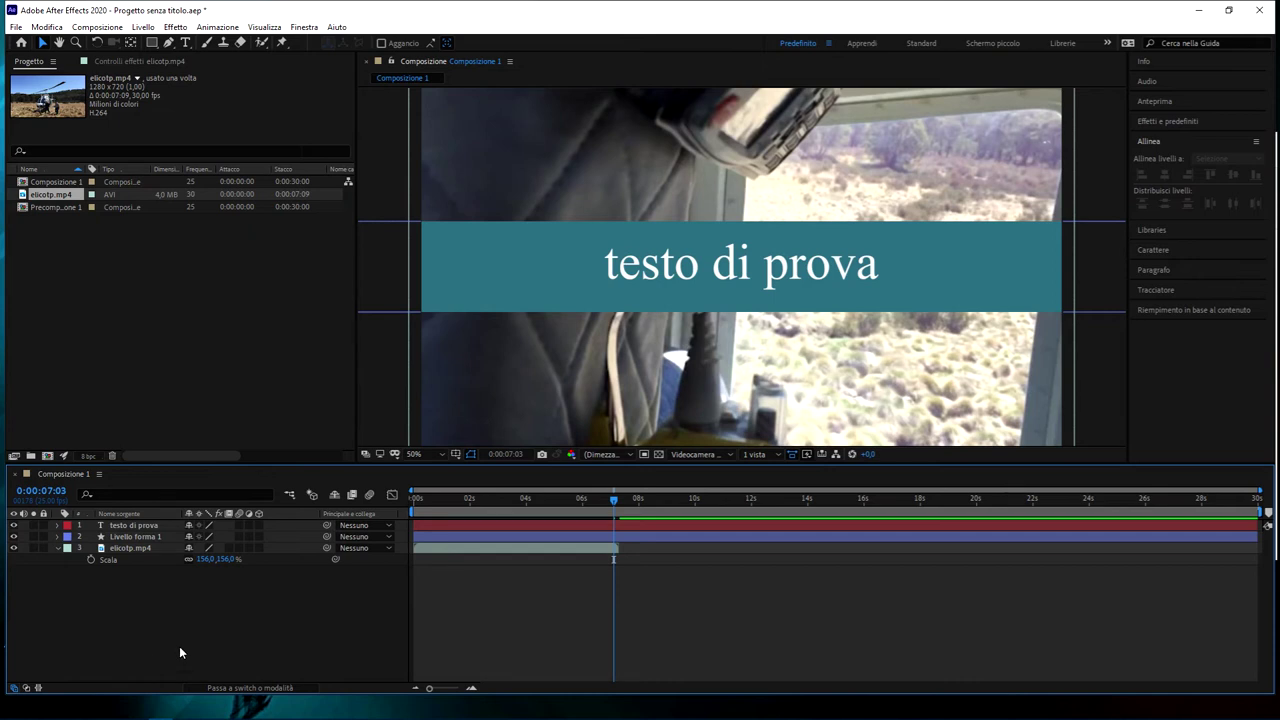
click(124, 537)
ctrl+click(126, 526)
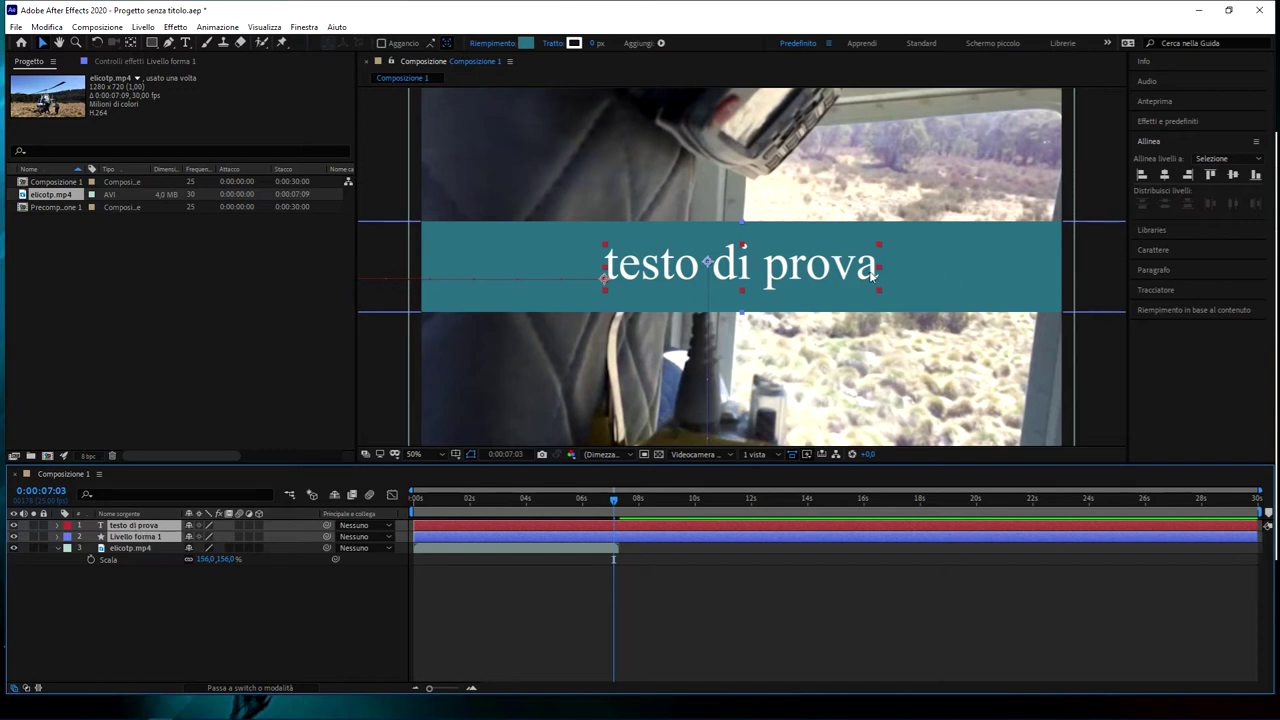
Precompose the 'testo di prova' text and teal bar into a composition named 'testo', then select it.
right_click(150, 538)
click(214, 461)
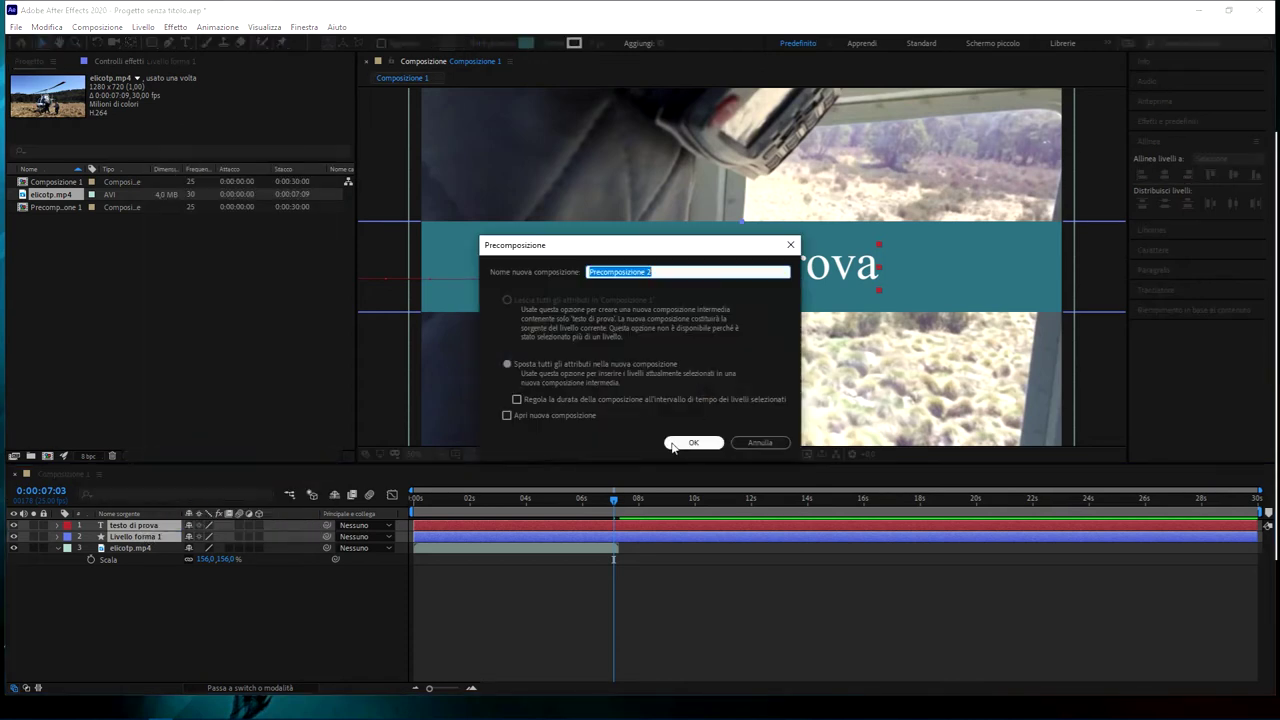
text(testo)
key(Return)
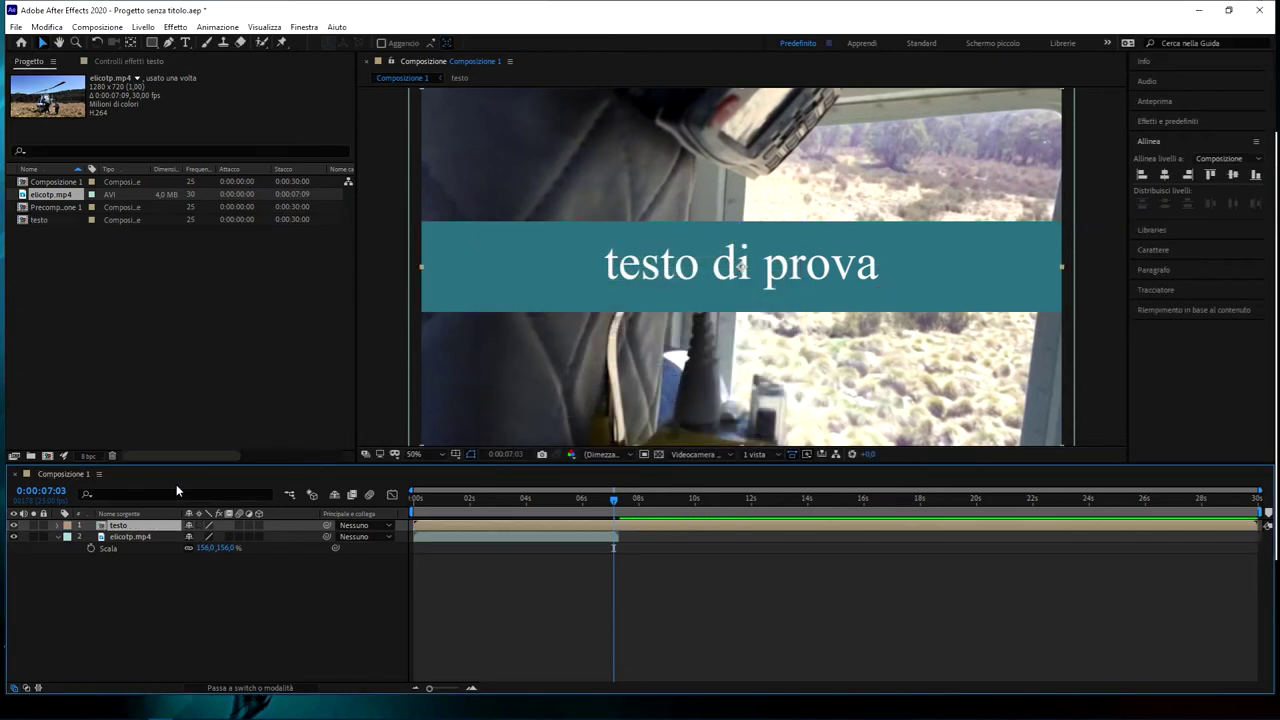
click(135, 536)
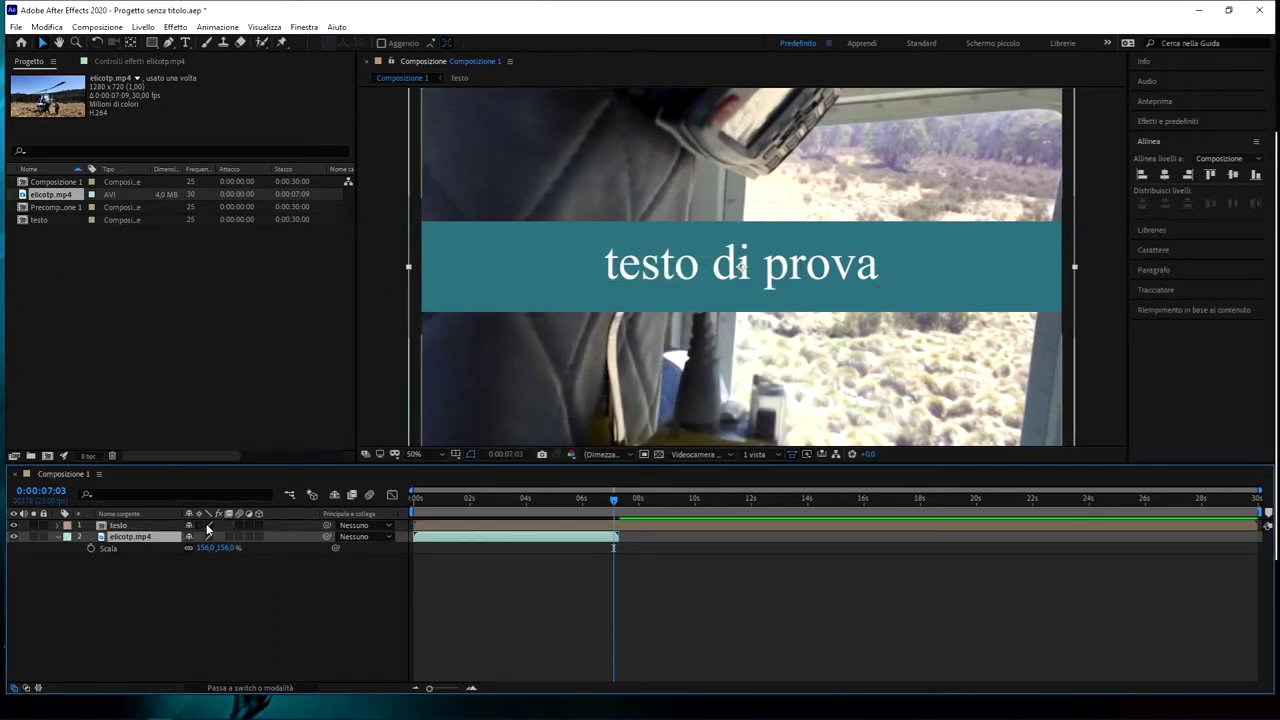
click(114, 527)
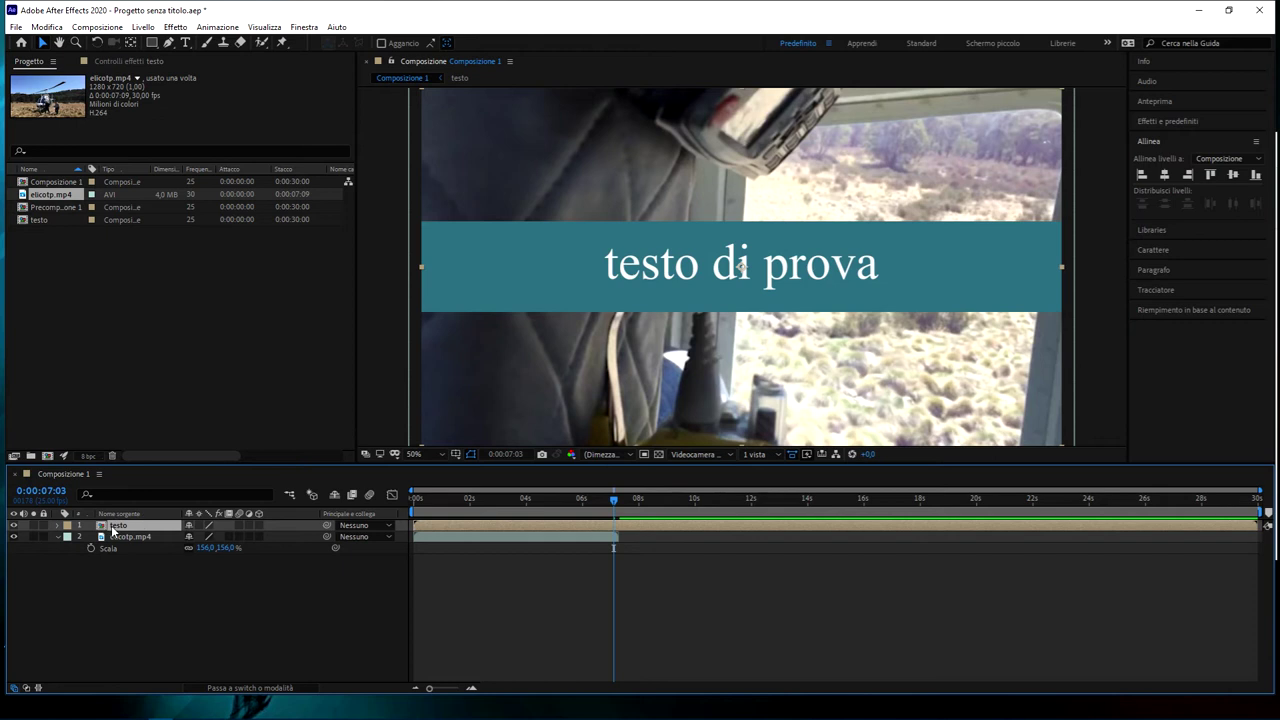
double_click(111, 527)
drag(162, 576, 155, 515)
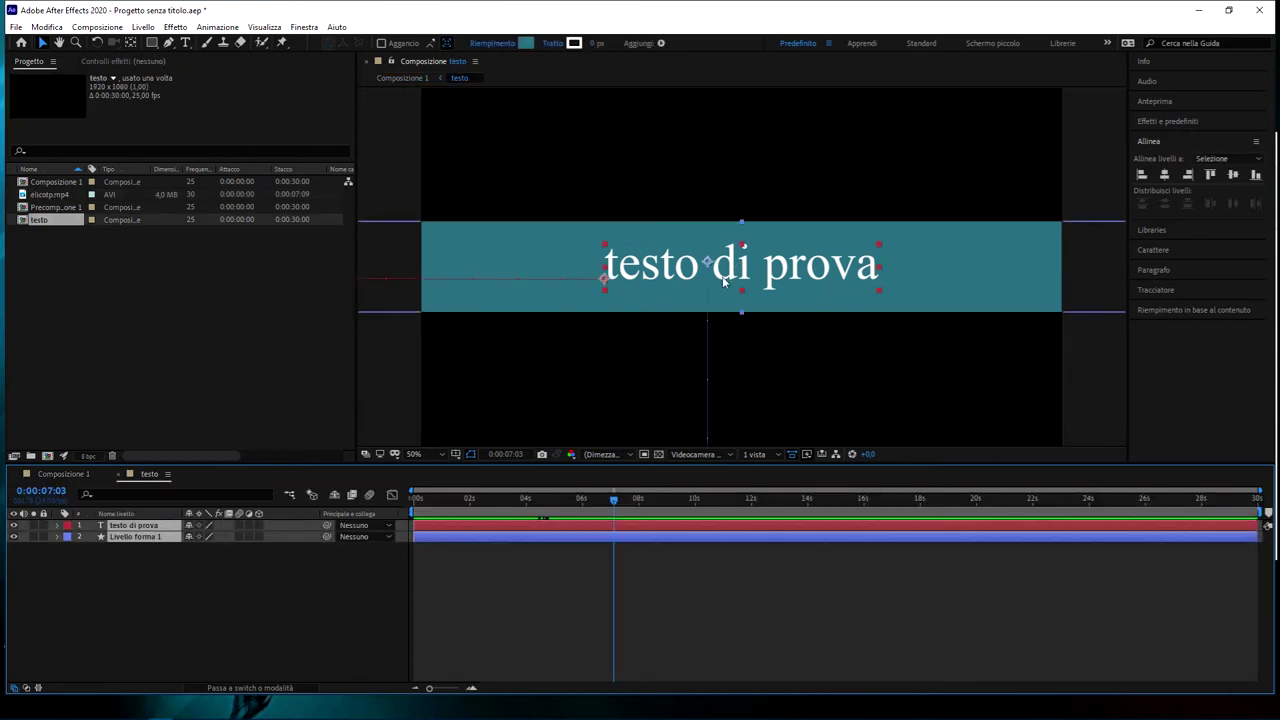
click(52, 476)
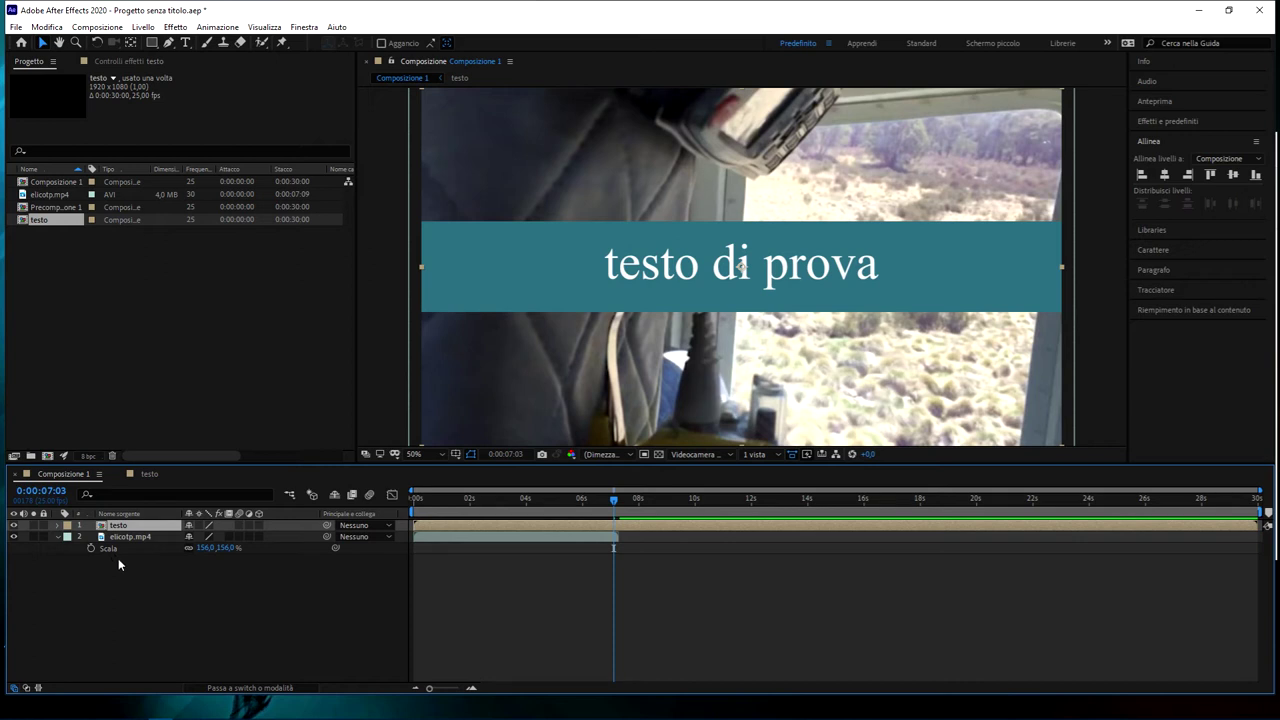
Undo the 'testo' precompose and bring up the context menu for the text and teal shape layers.
key(ctrl+z)
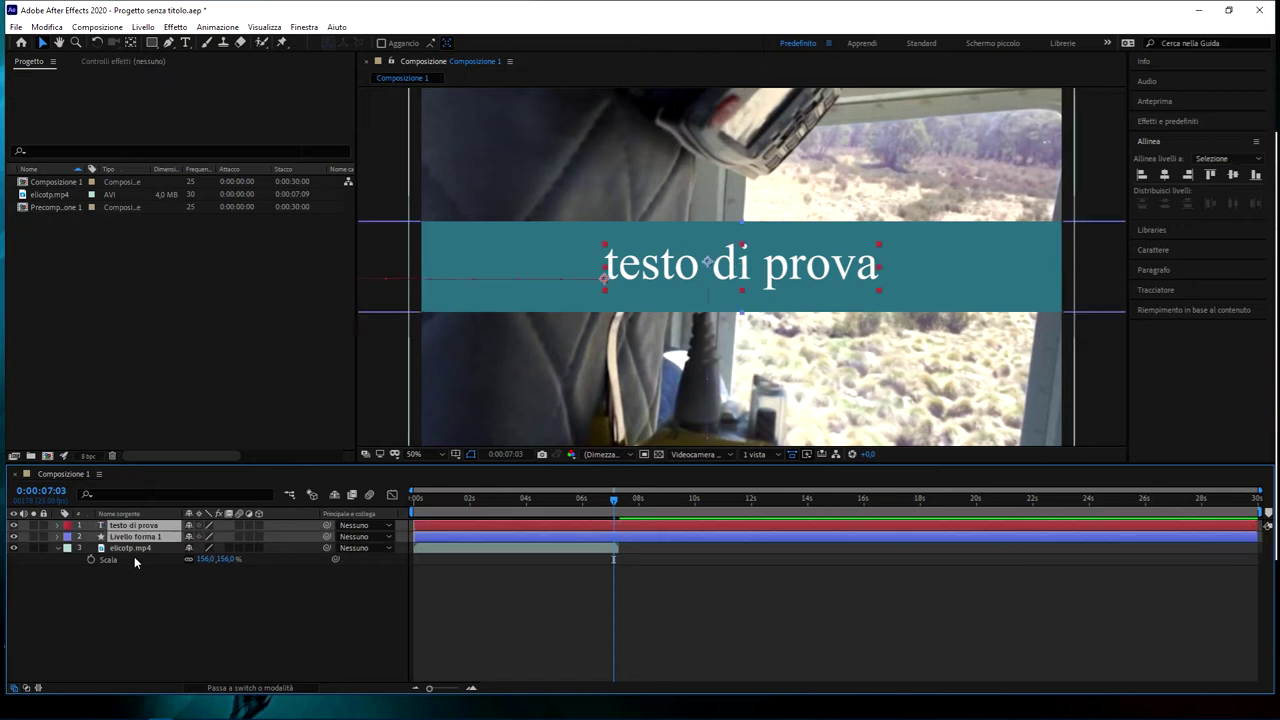
click(150, 612)
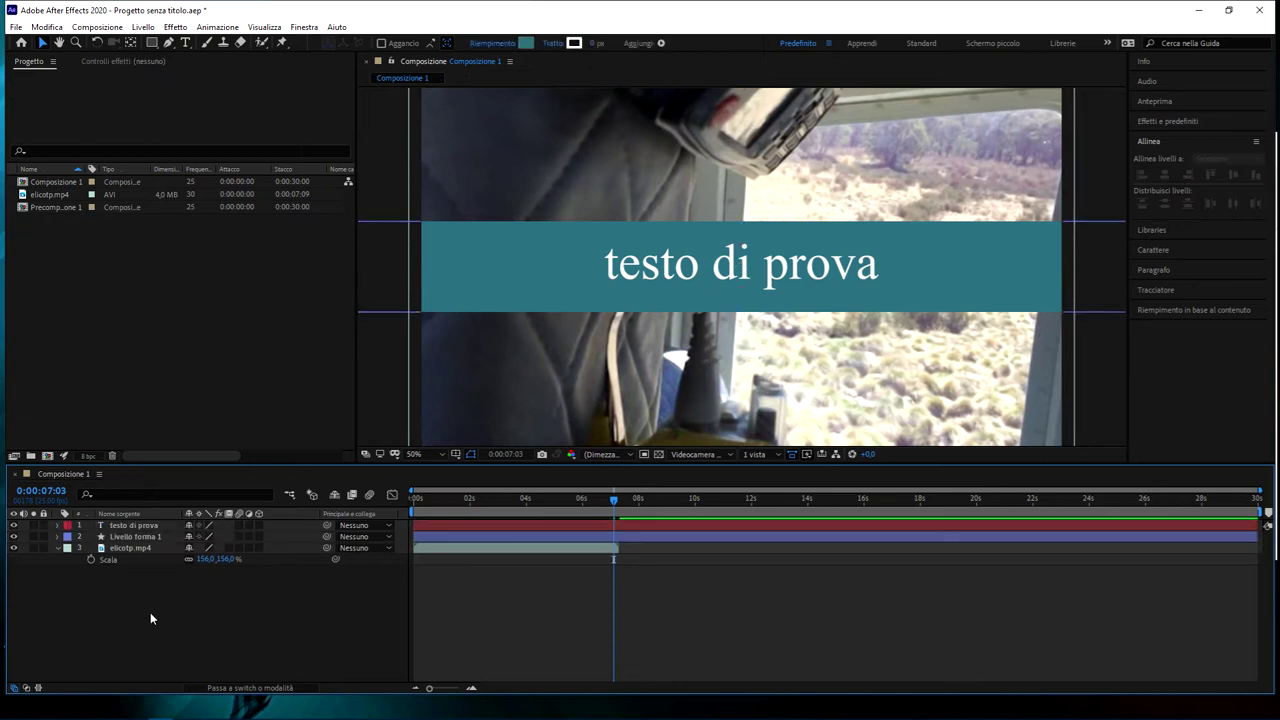
click(128, 526)
shift+click(135, 537)
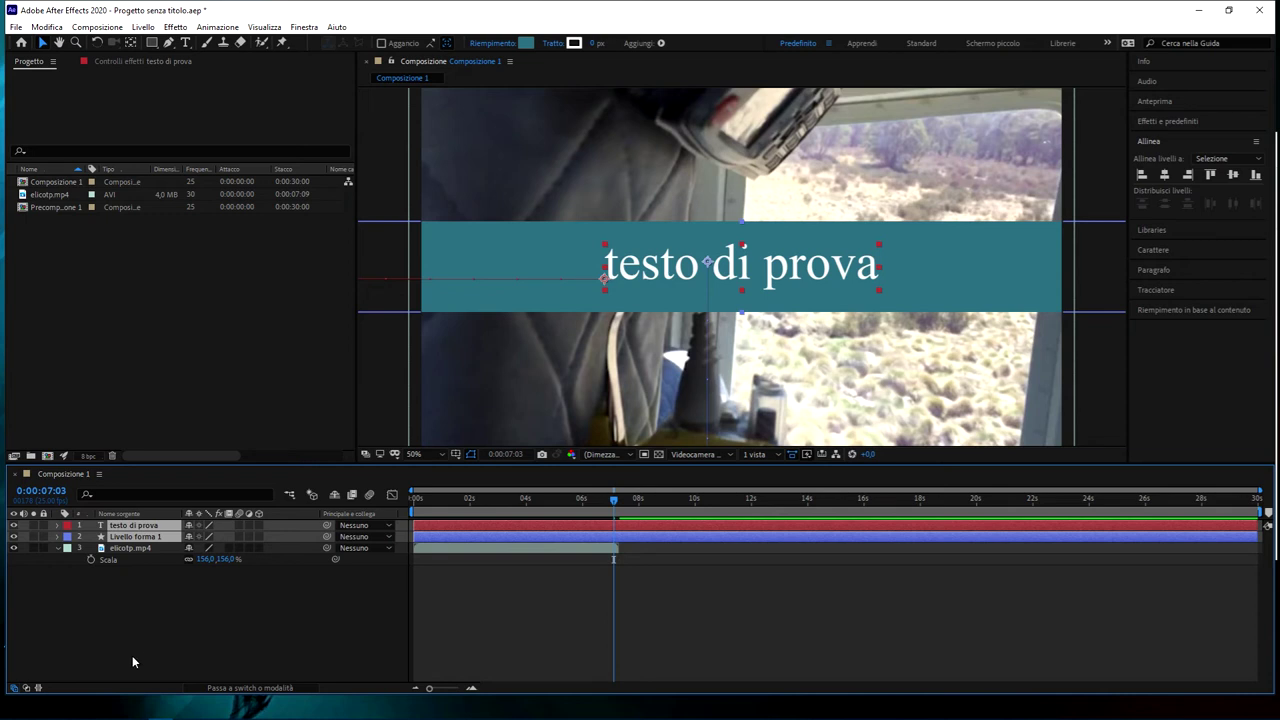
right_click(126, 540)
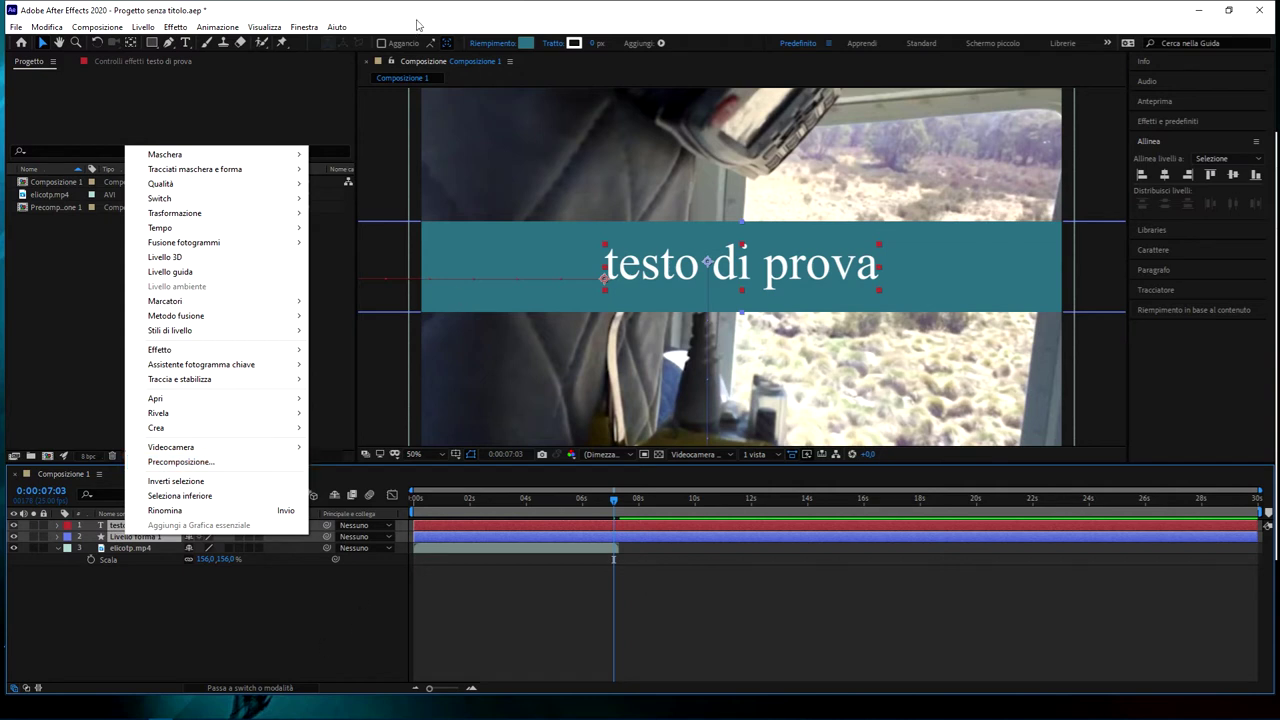
Open Livello > Precomposizione for the two title layers, move the dialog up and magnify it.
click(417, 24)
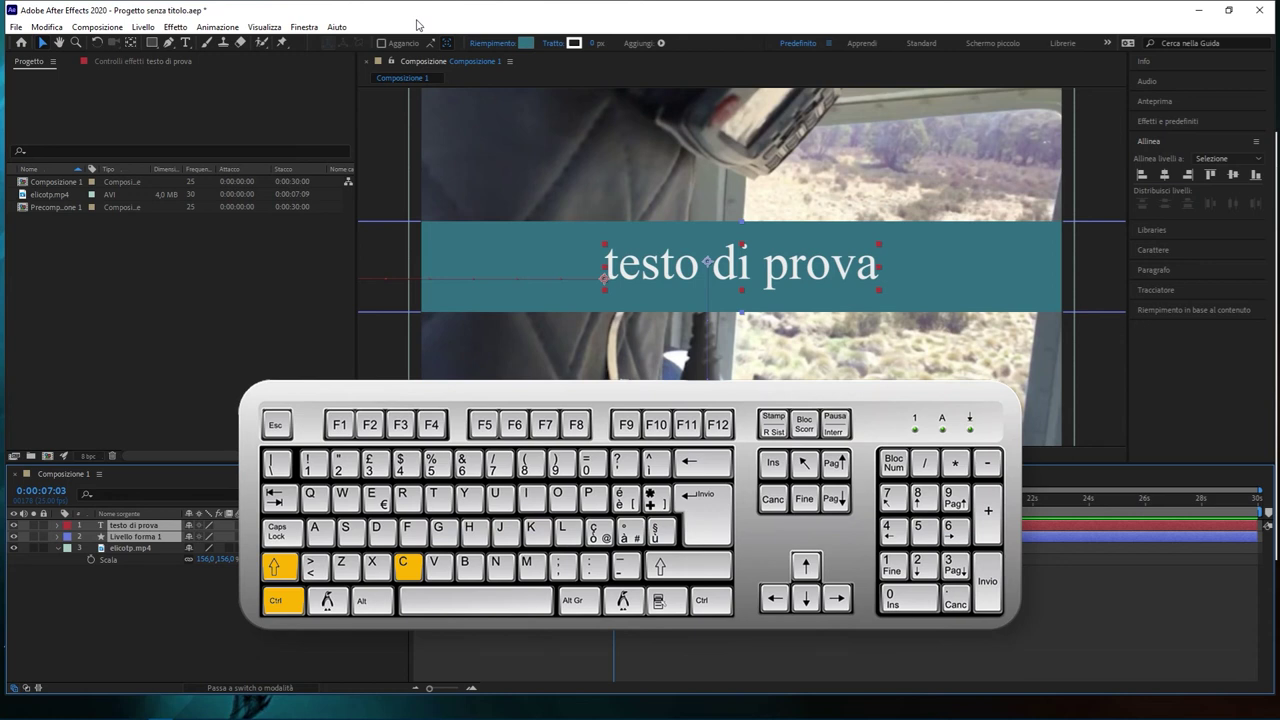
key(ctrl+shift+c)
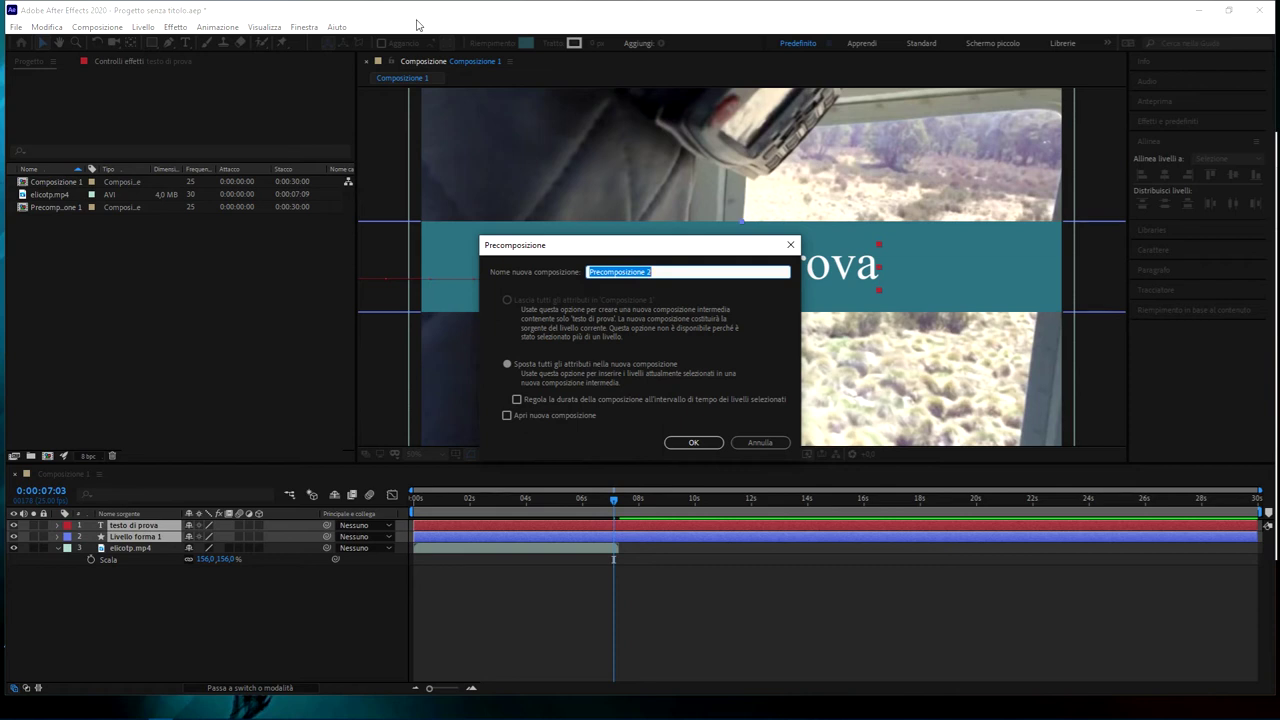
key(Escape)
click(143, 27)
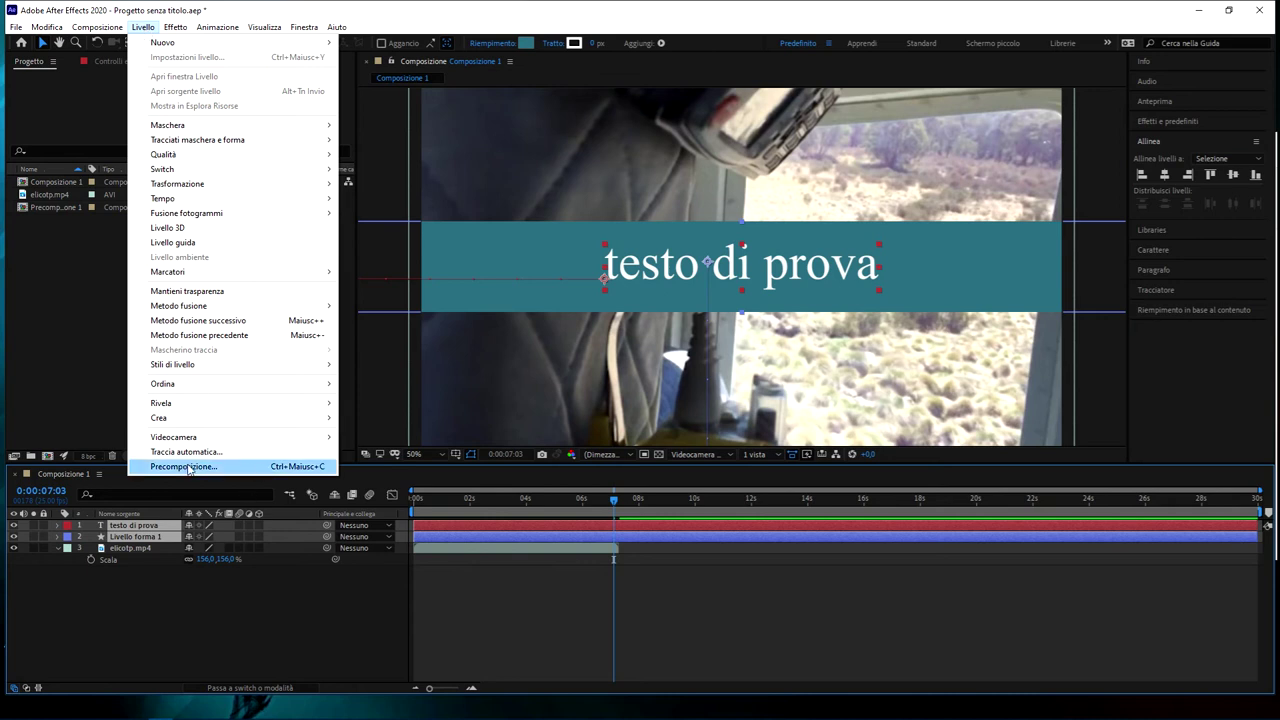
click(226, 477)
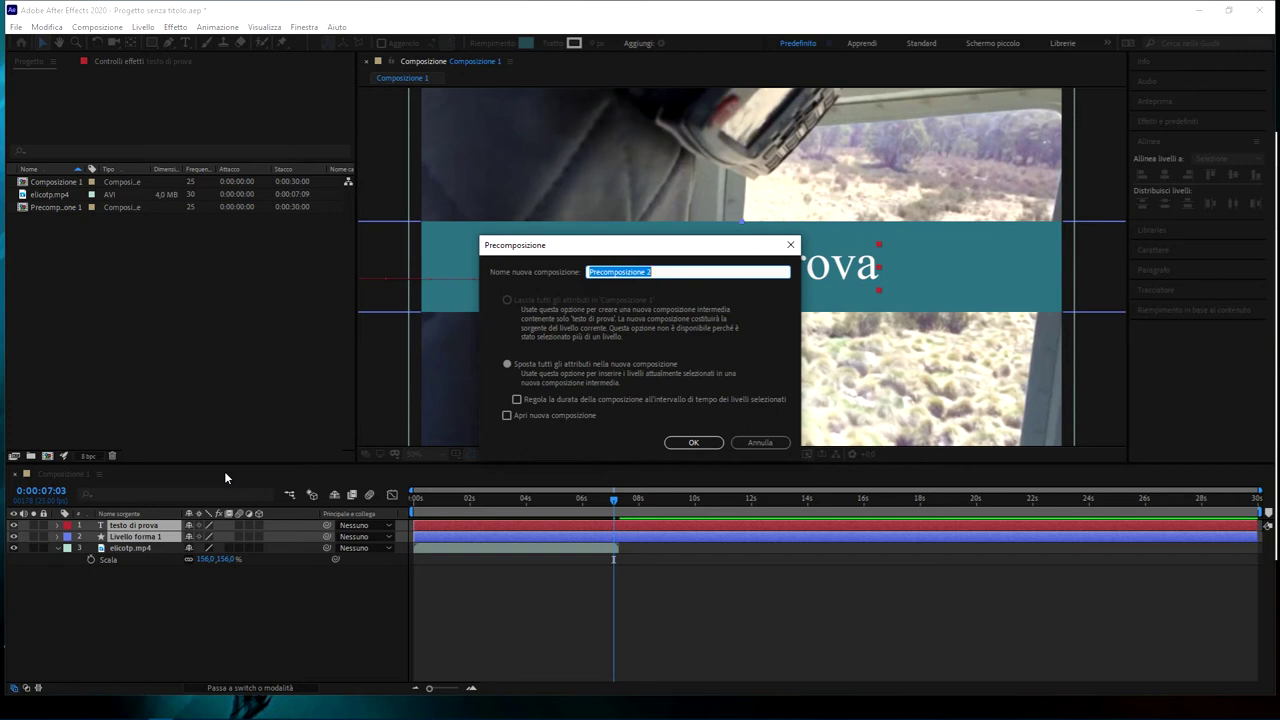
mouse_move(656, 248)
mouse_down()
mouse_move(683, 183)
mouse_move(663, 179)
mouse_up()
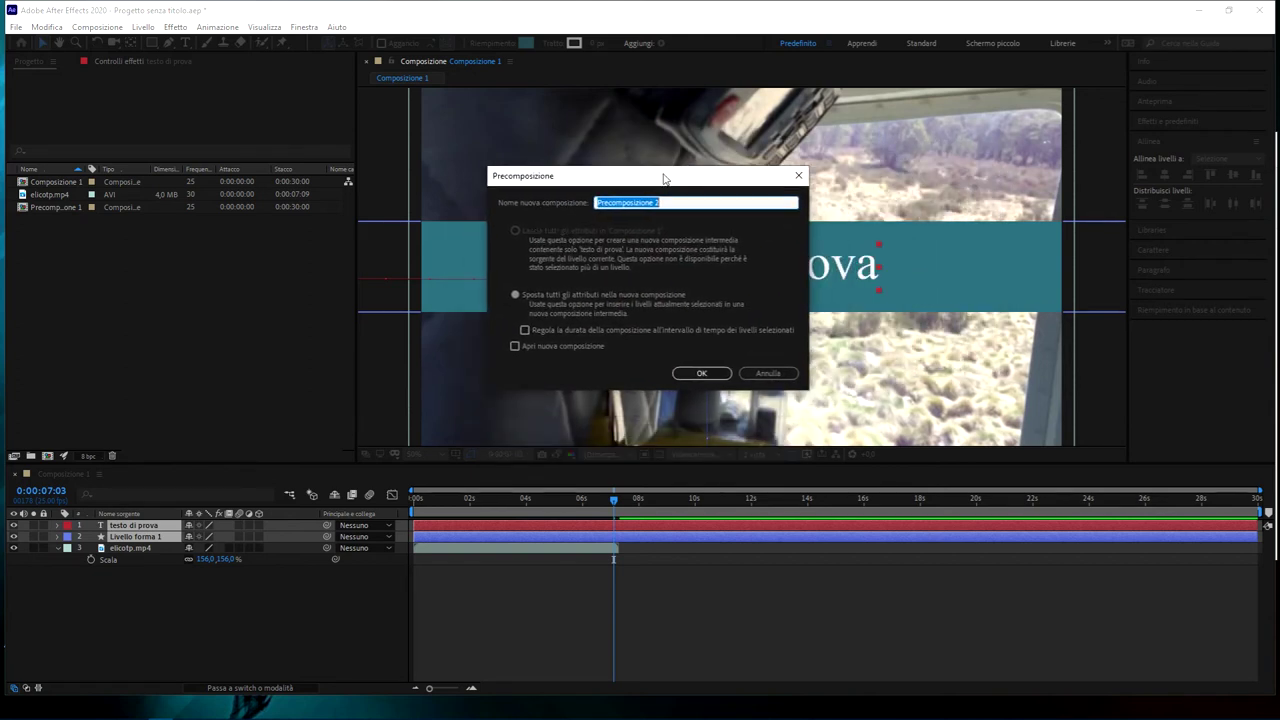
key(super+plus)
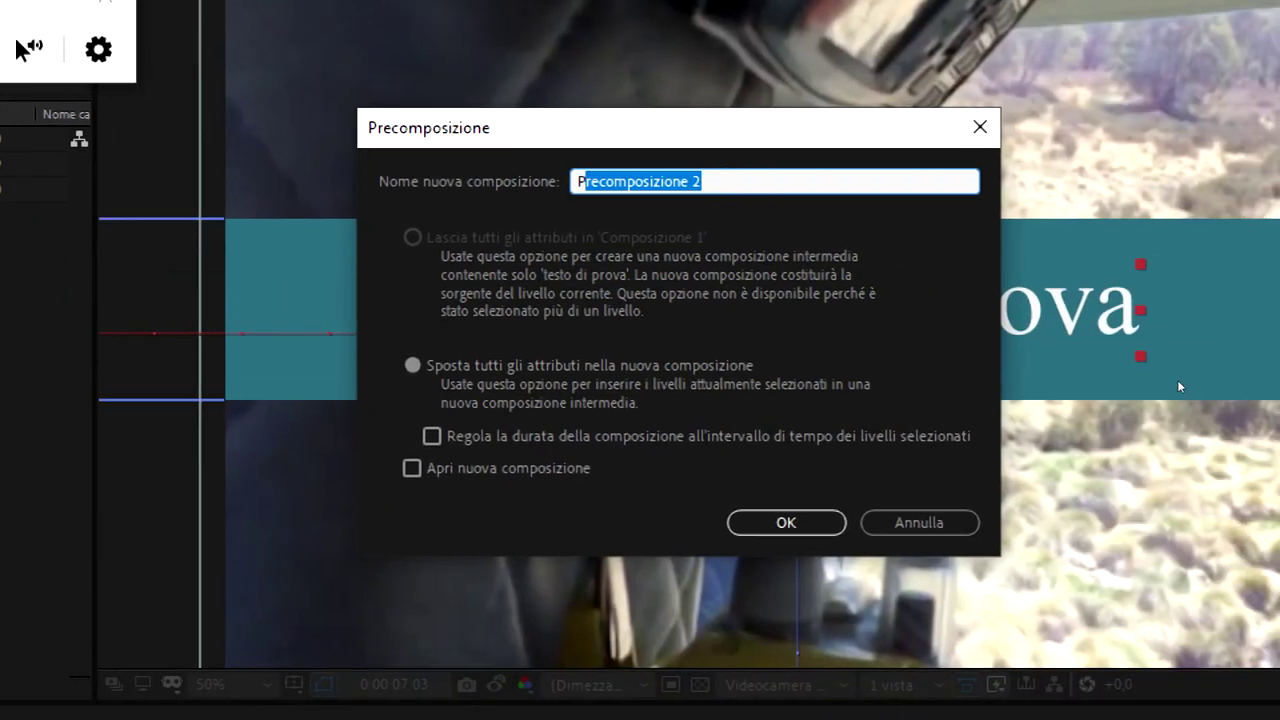
Name the new precomposition 'testo di prova' and confirm it.
text(testo)
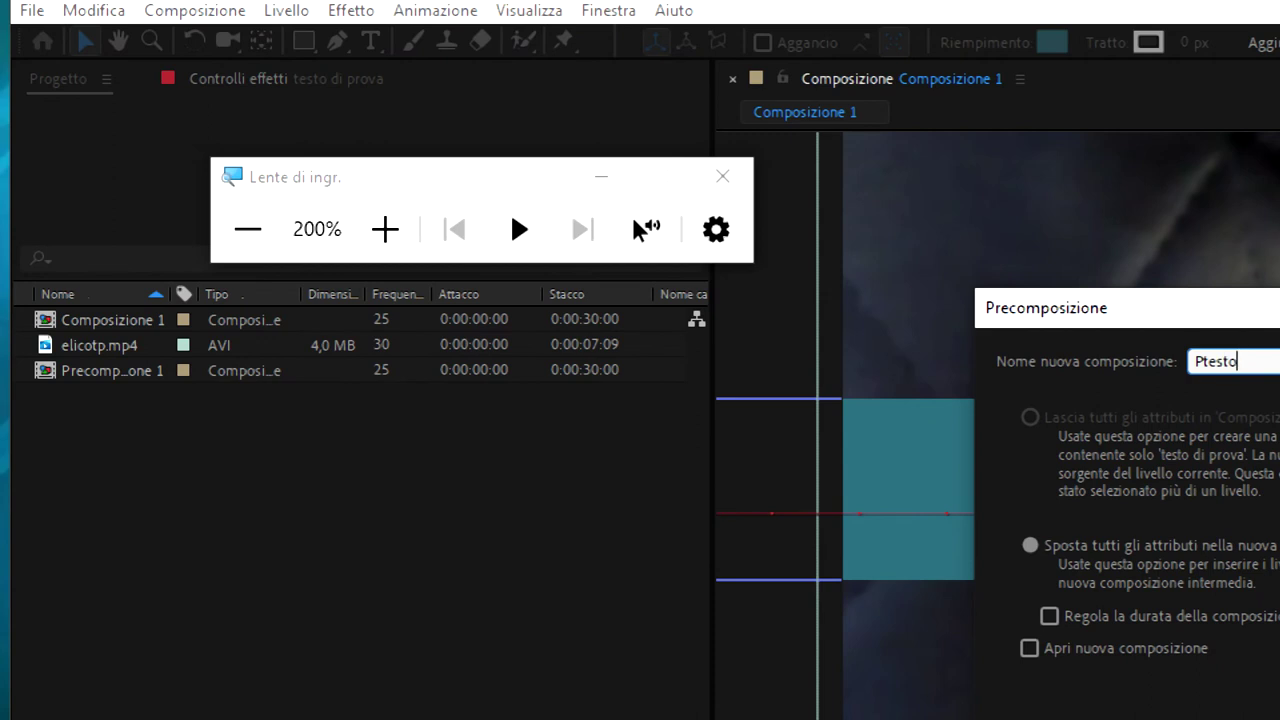
key(super+Escape)
double_click(648, 203)
text(testo di prova)
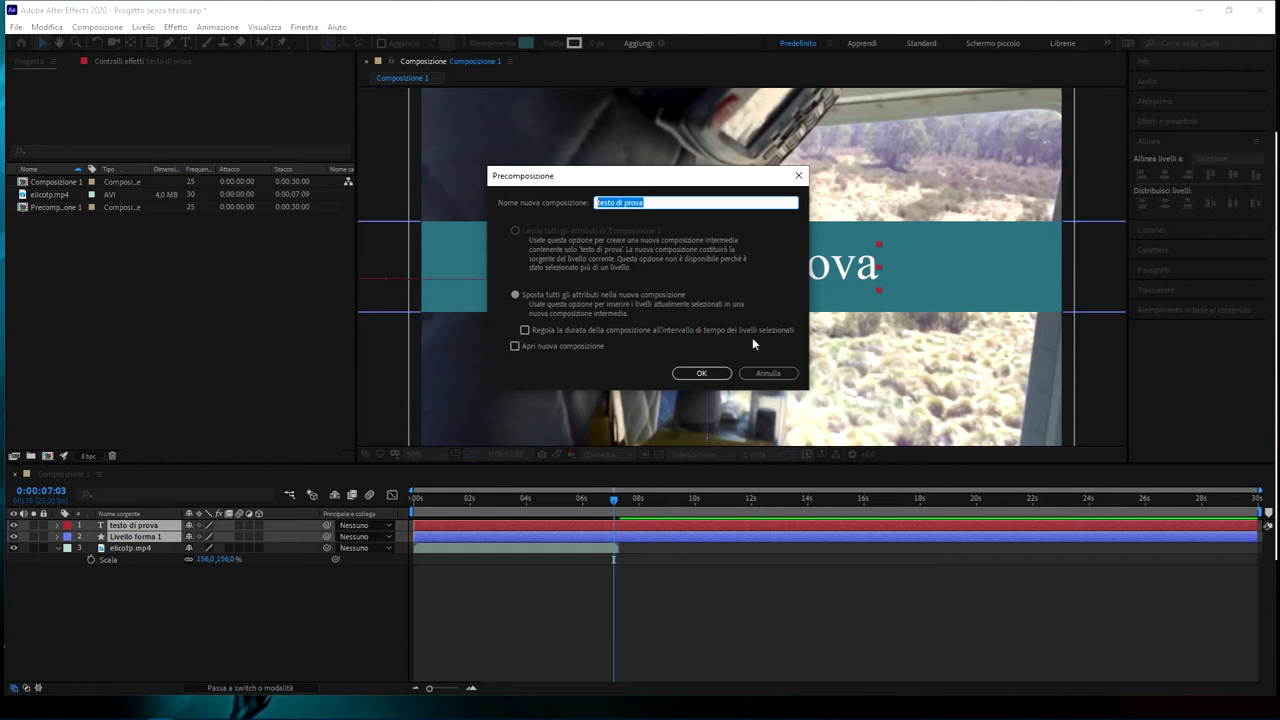
click(698, 374)
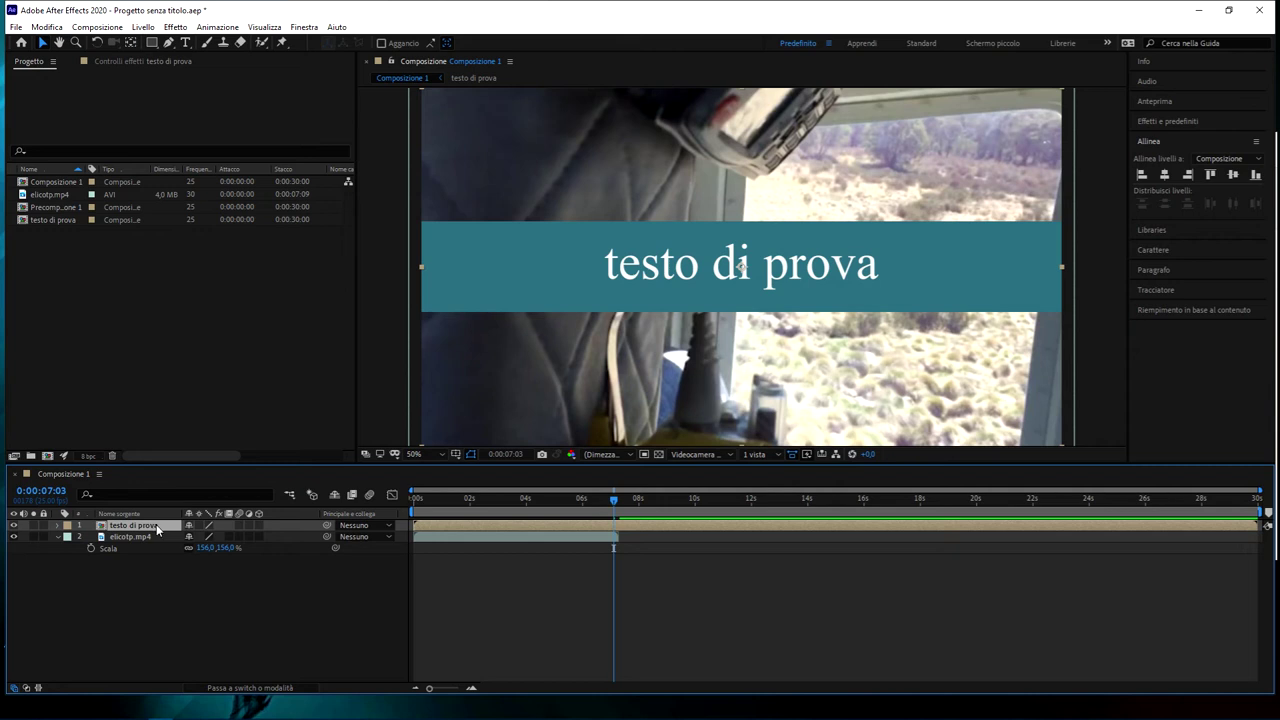
Undo the 'testo di prova' precompose and cancel the reopened precompose settings.
key(ctrl+z)
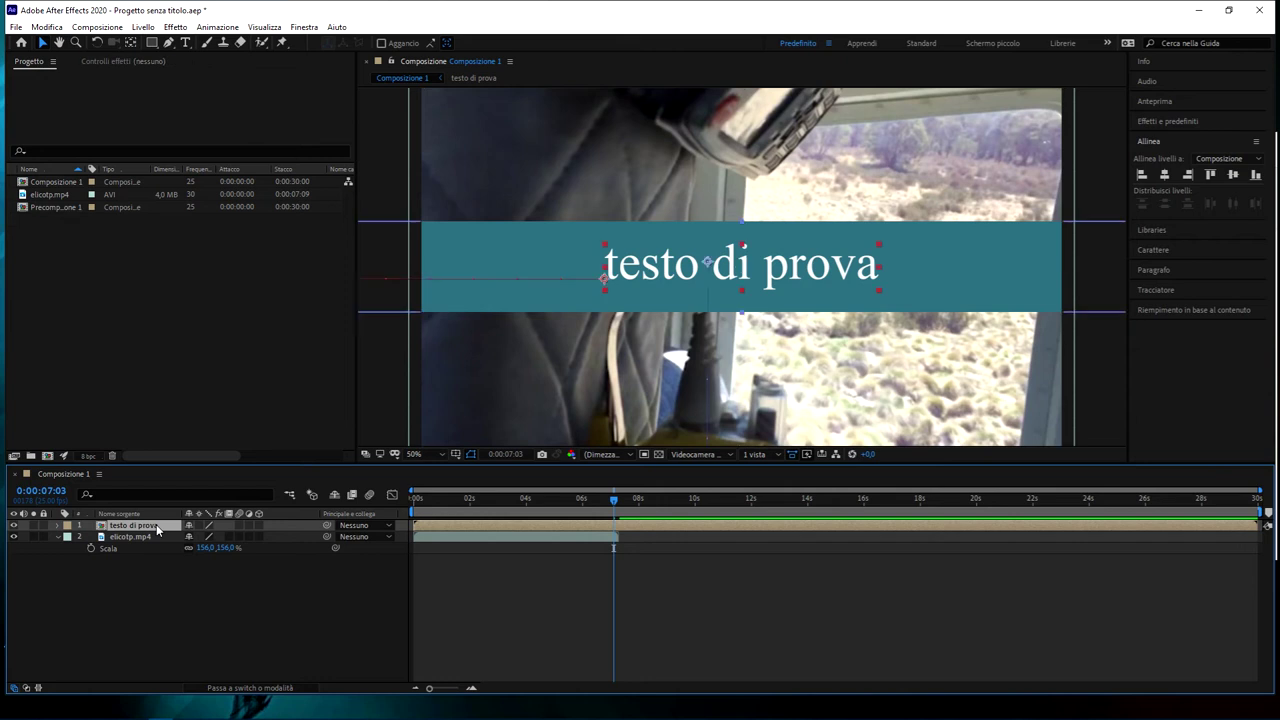
key(ctrl+shift+c)
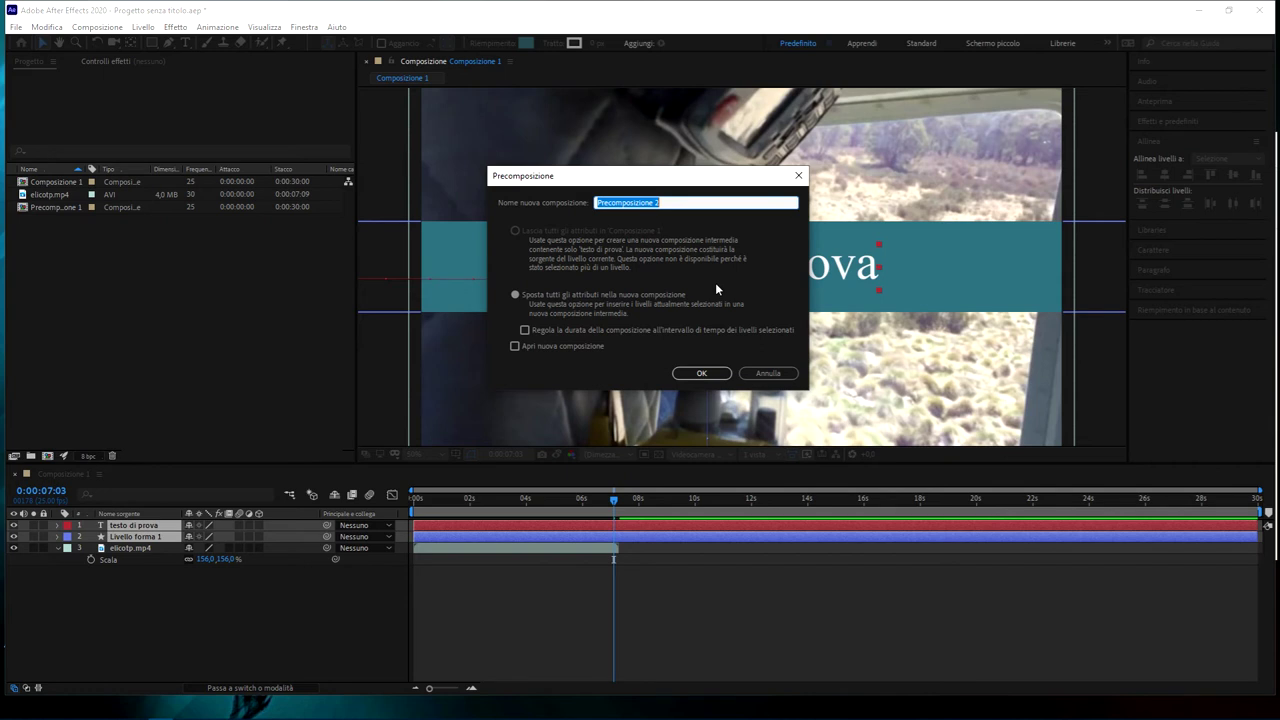
key(Escape)
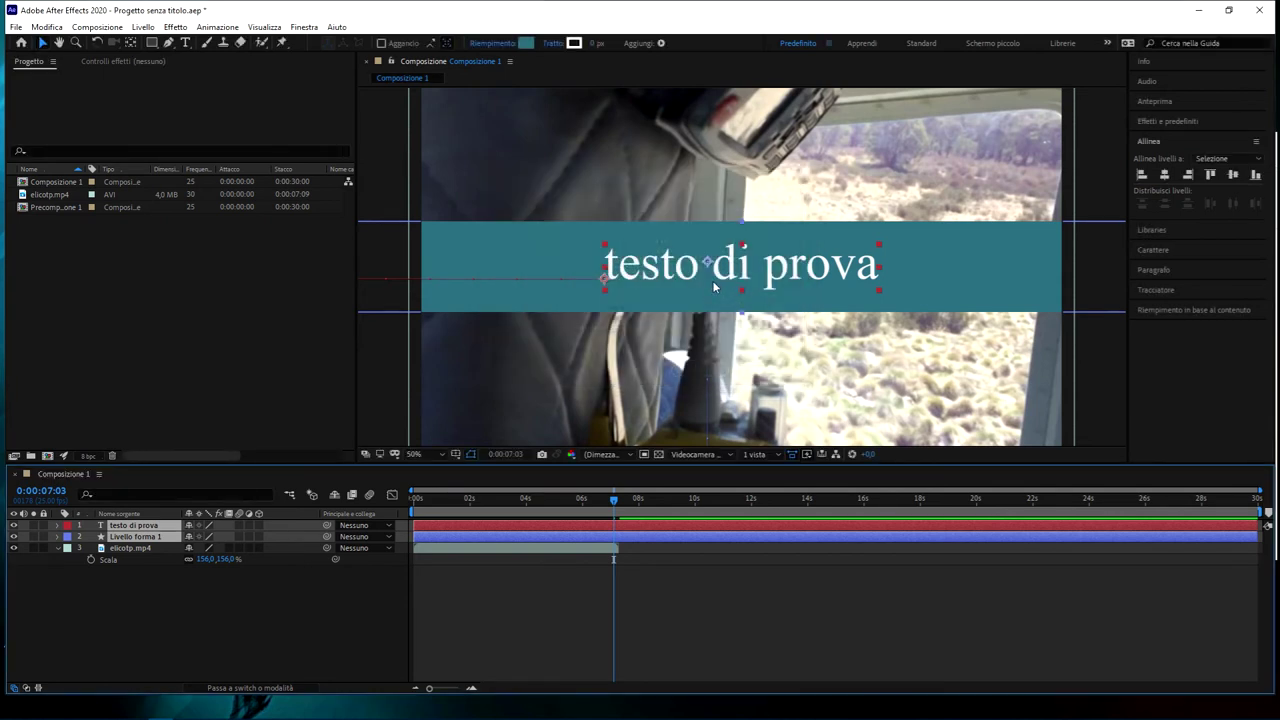
key(ctrl+shift+c)
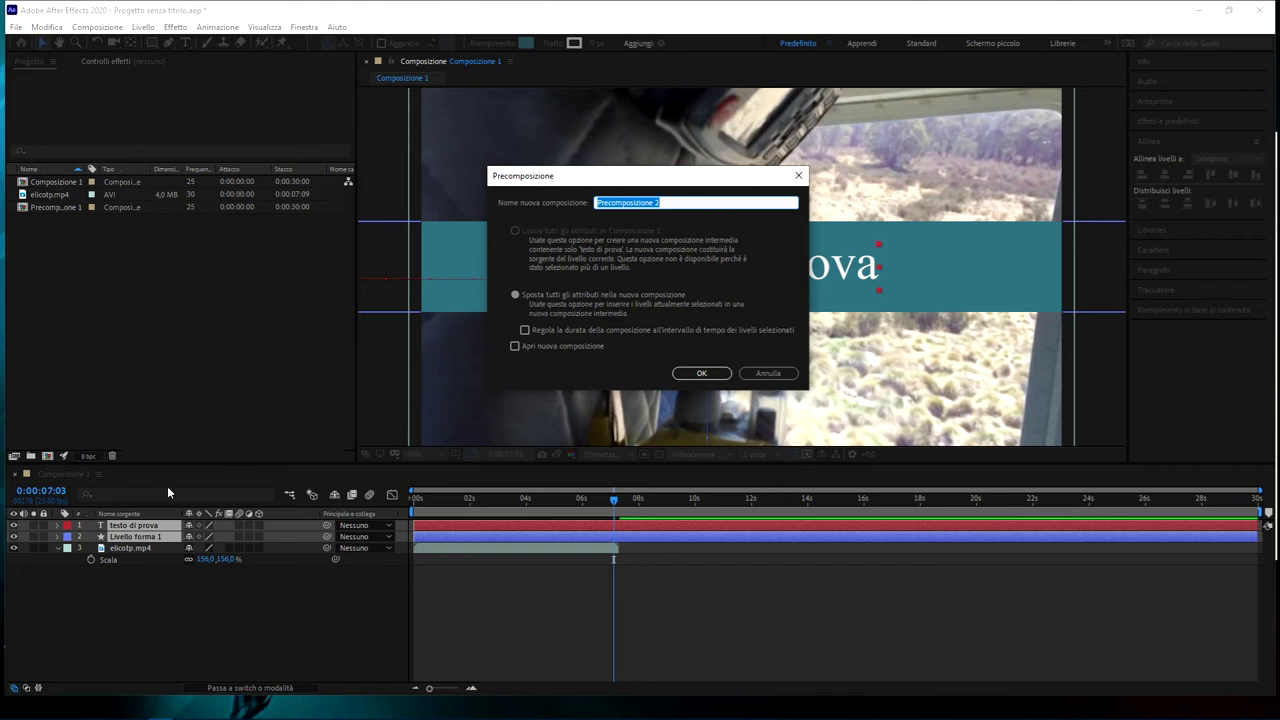
click(767, 373)
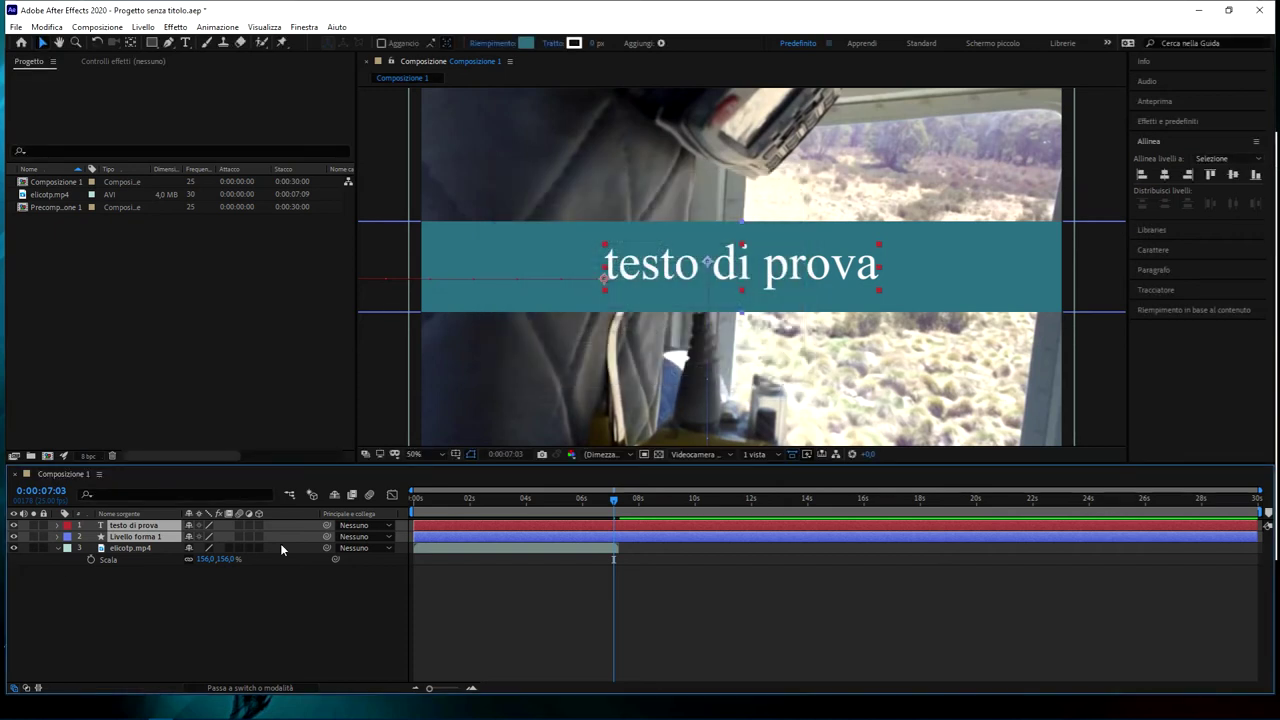
Reselect the teal bar and text layers and precompose them under the default name Precomposizione 2.
click(126, 548)
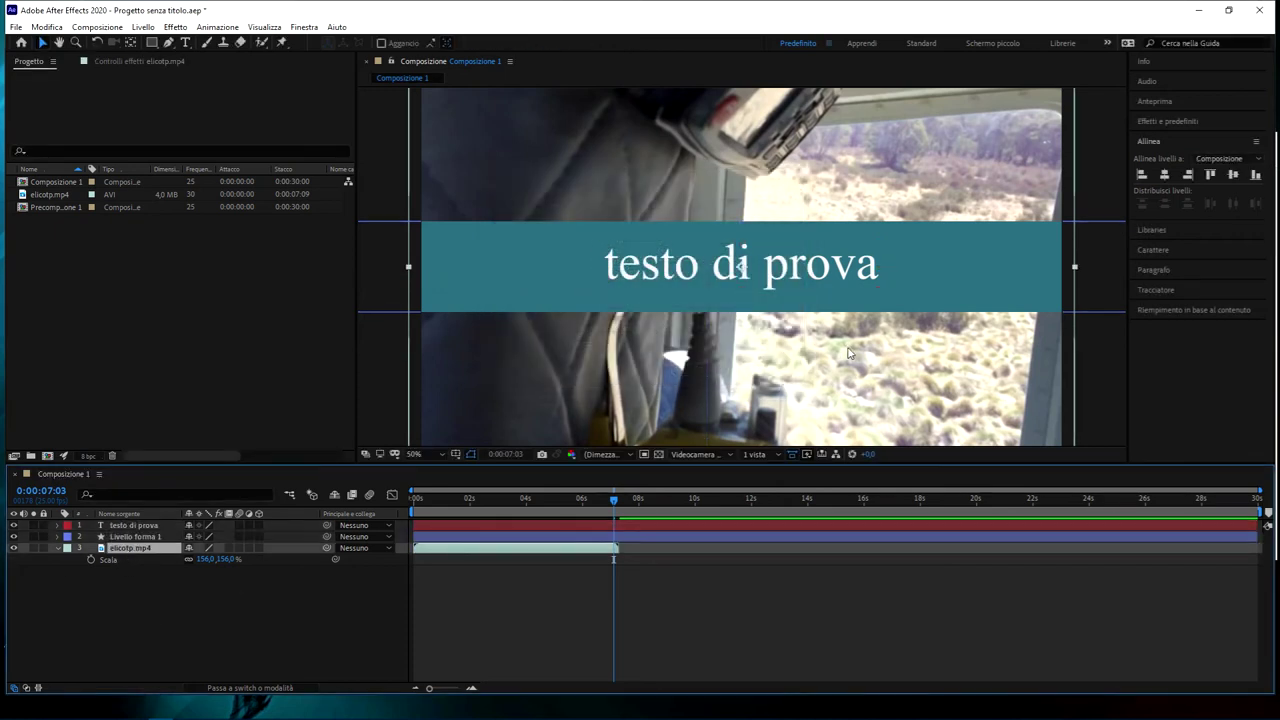
click(120, 537)
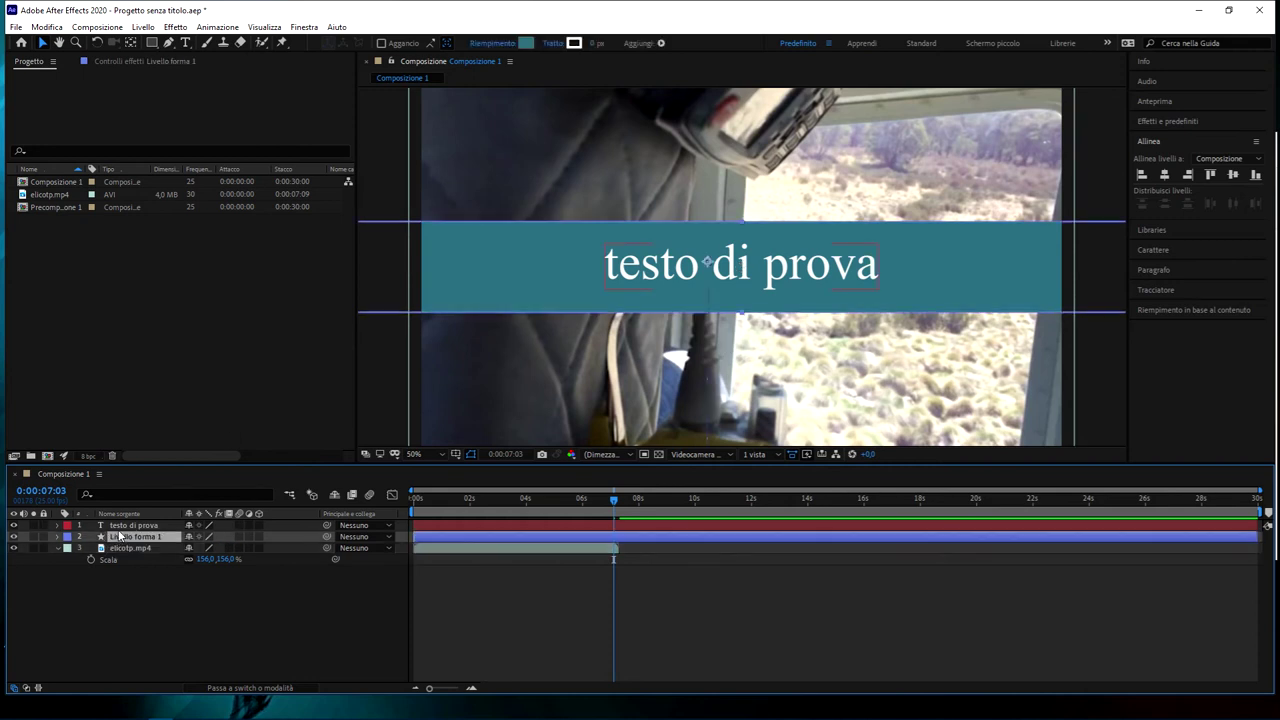
shift+click(125, 527)
key(ctrl+shift+c)
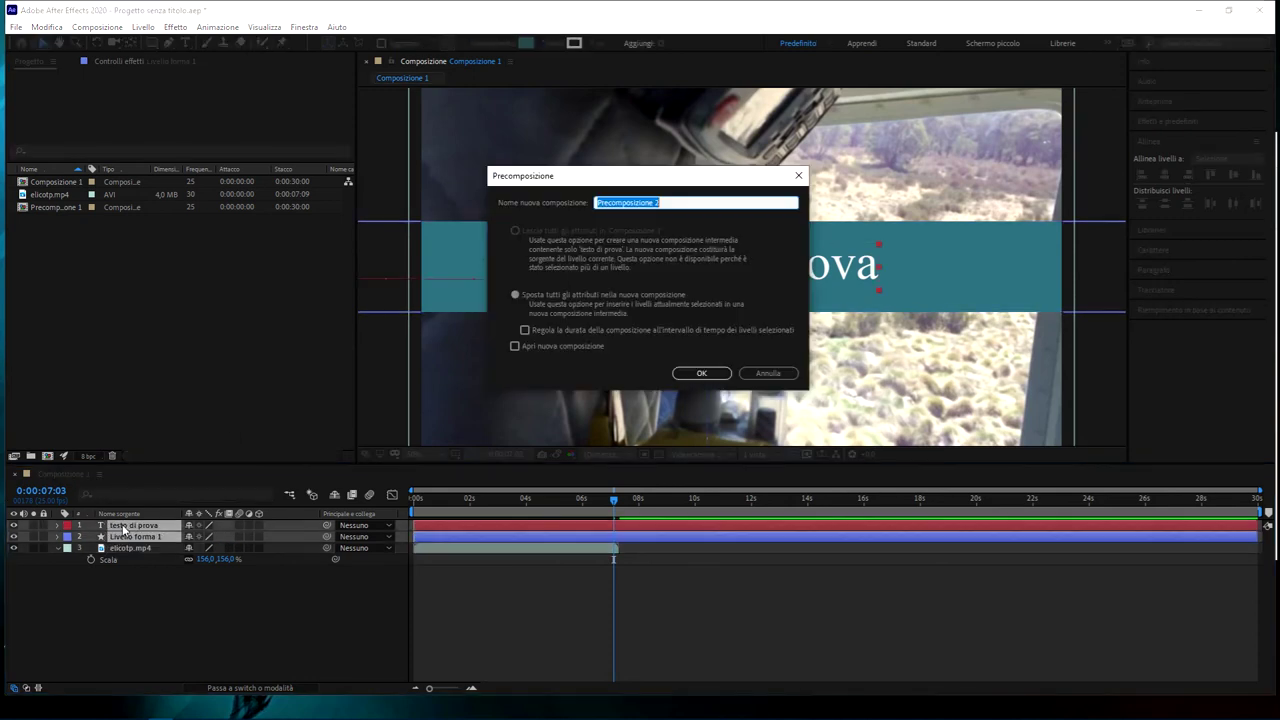
click(690, 372)
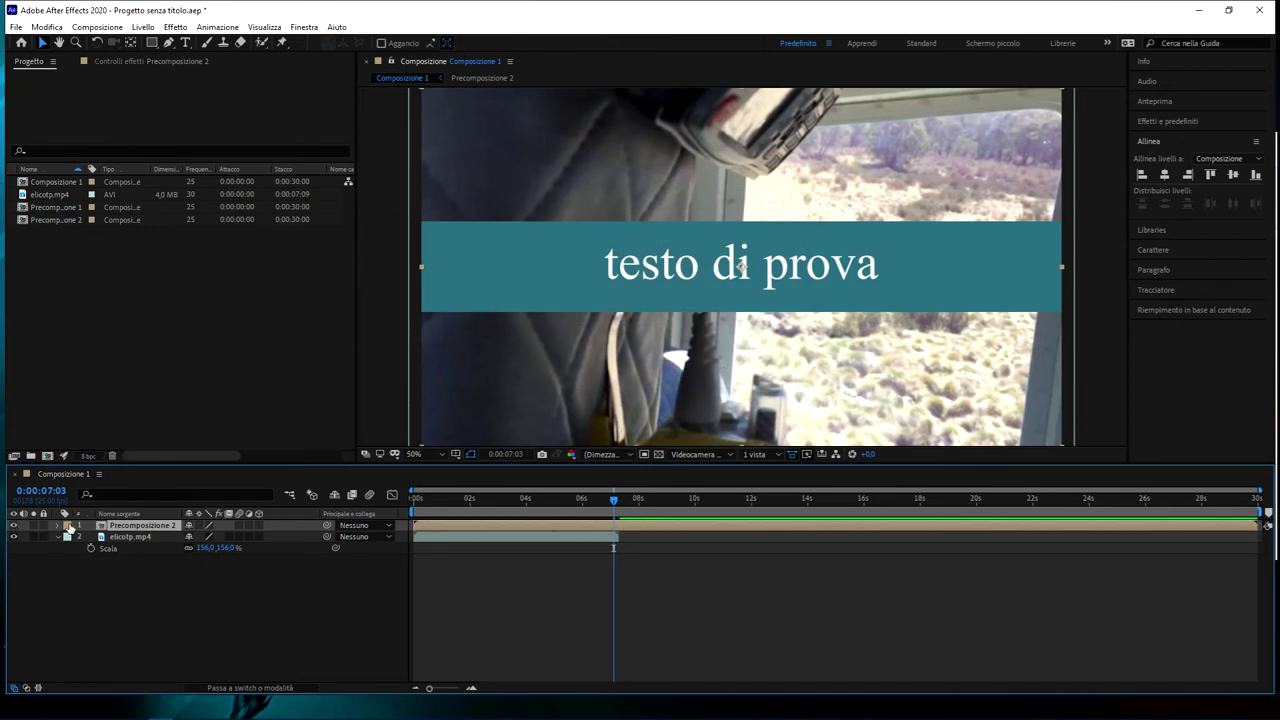
Toggle the precomposed title's visibility several times, leaving it hidden.
click(14, 526)
click(14, 527)
click(14, 527)
click(14, 527)
click(14, 527)
click(14, 527)
click(14, 527)
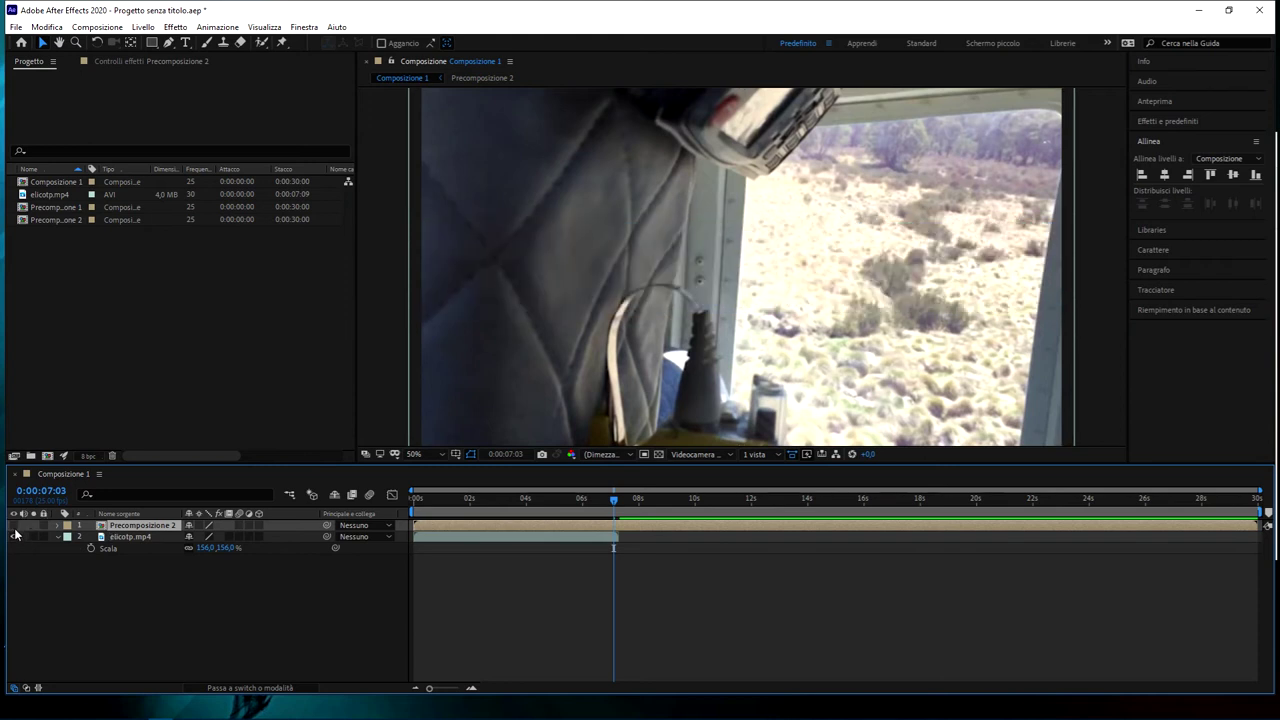
click(14, 527)
Undo back to the separate 'testo di prova' text and Livello forma 1 layers.
key(ctrl+z)
key(ctrl+shift+z)
key(ctrl+z)
key(ctrl+shift+z)
key(ctrl+z)
key(ctrl+z)
key(ctrl+z)
key(ctrl+z)
key(ctrl+z)
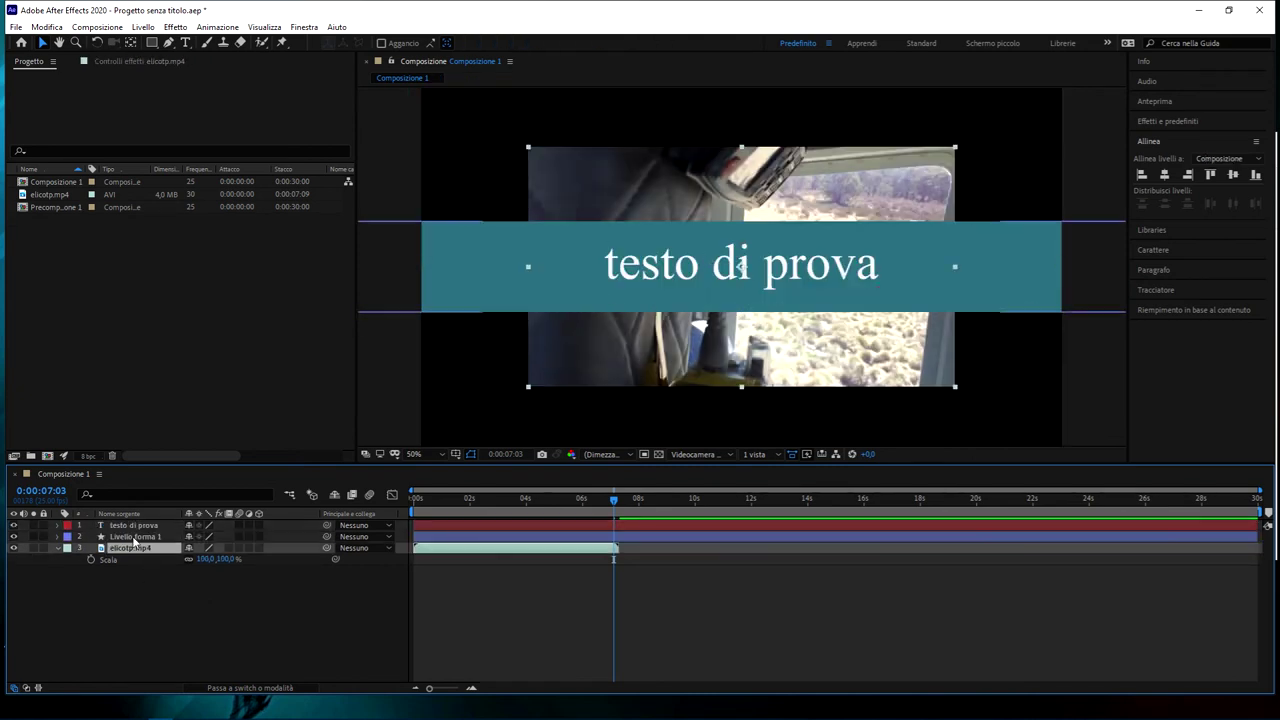
Hide the teal bar and 'testo di prova' layers, then select only the elicotp.mp4 layer.
click(135, 537)
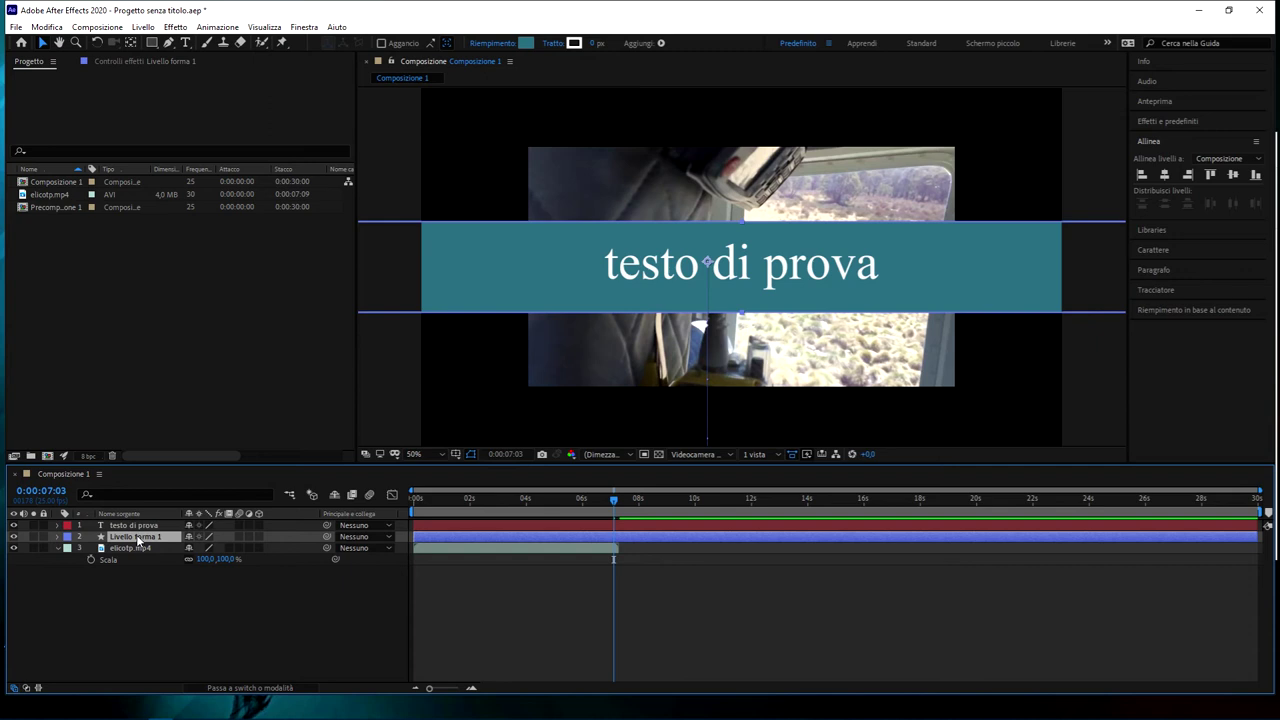
shift+click(133, 526)
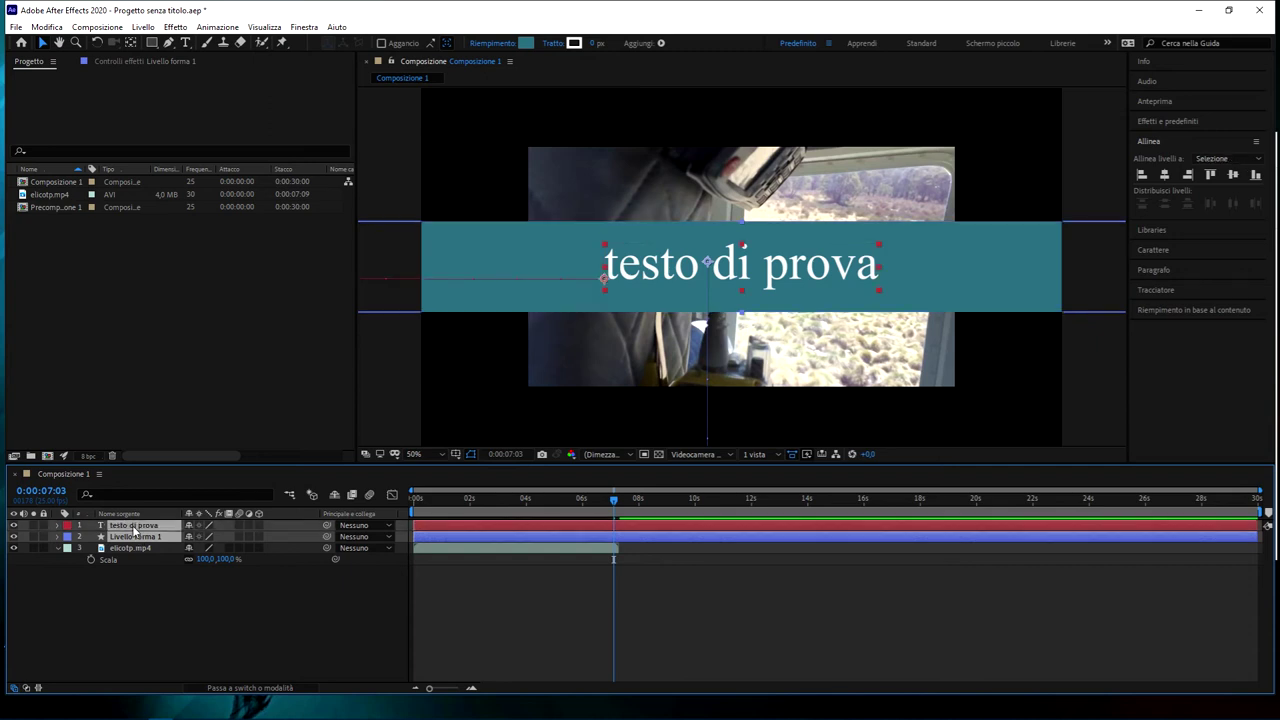
click(13, 537)
click(13, 537)
click(13, 537)
click(13, 537)
click(13, 537)
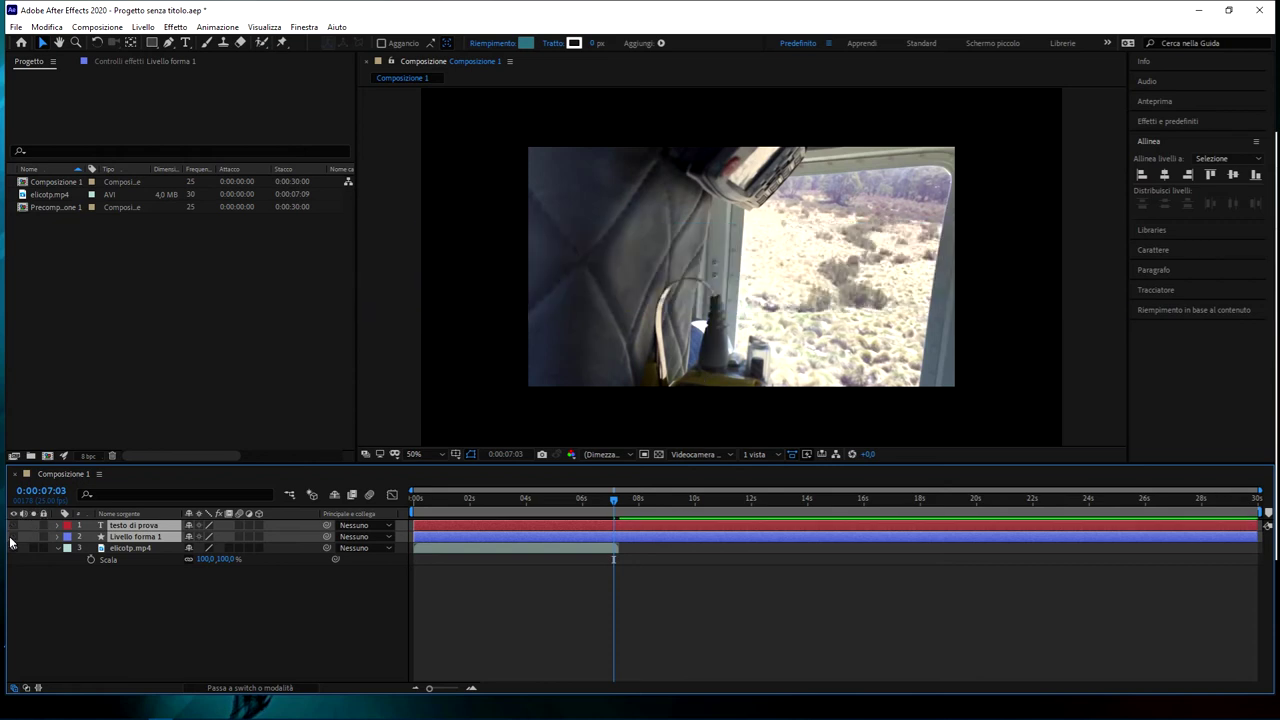
click(12, 538)
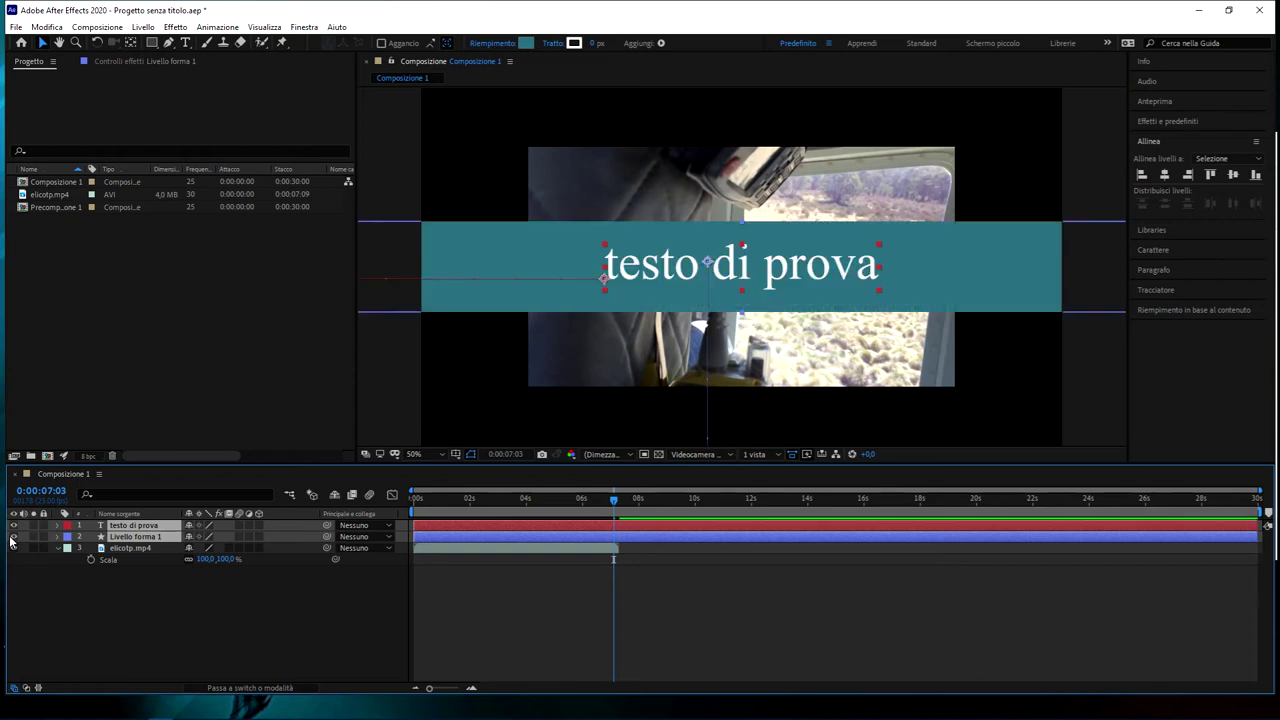
click(12, 538)
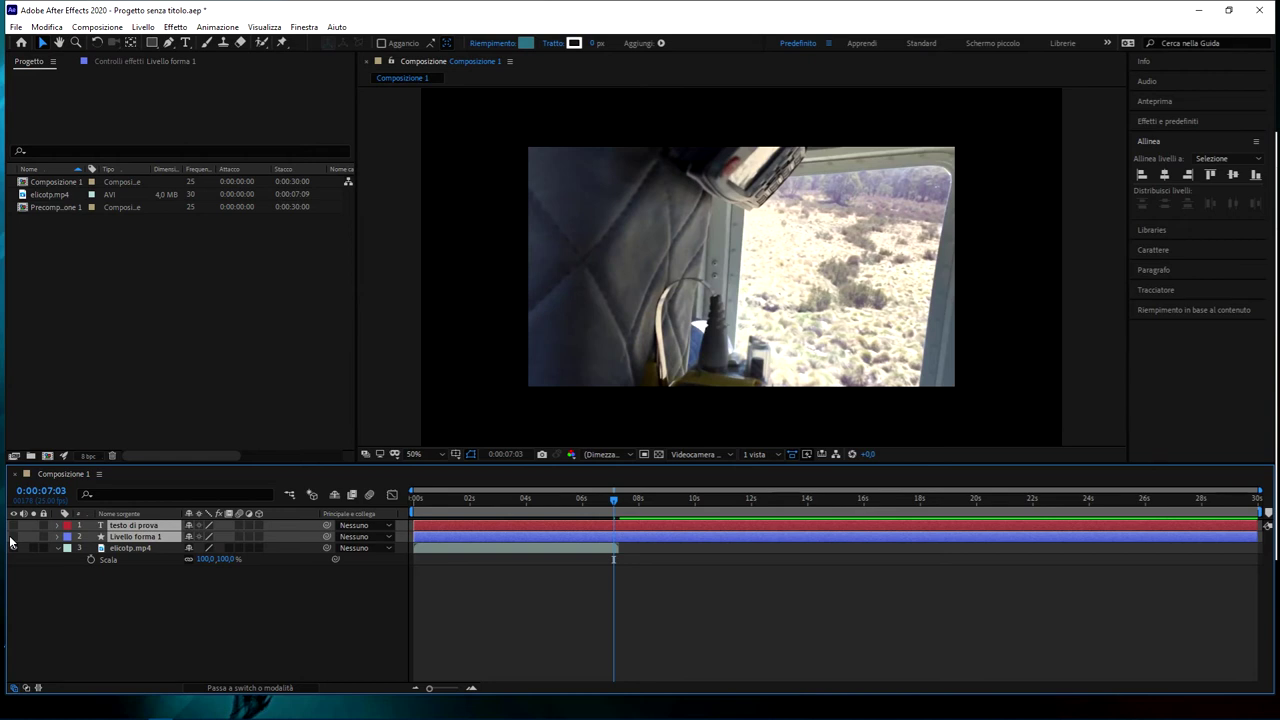
click(44, 548)
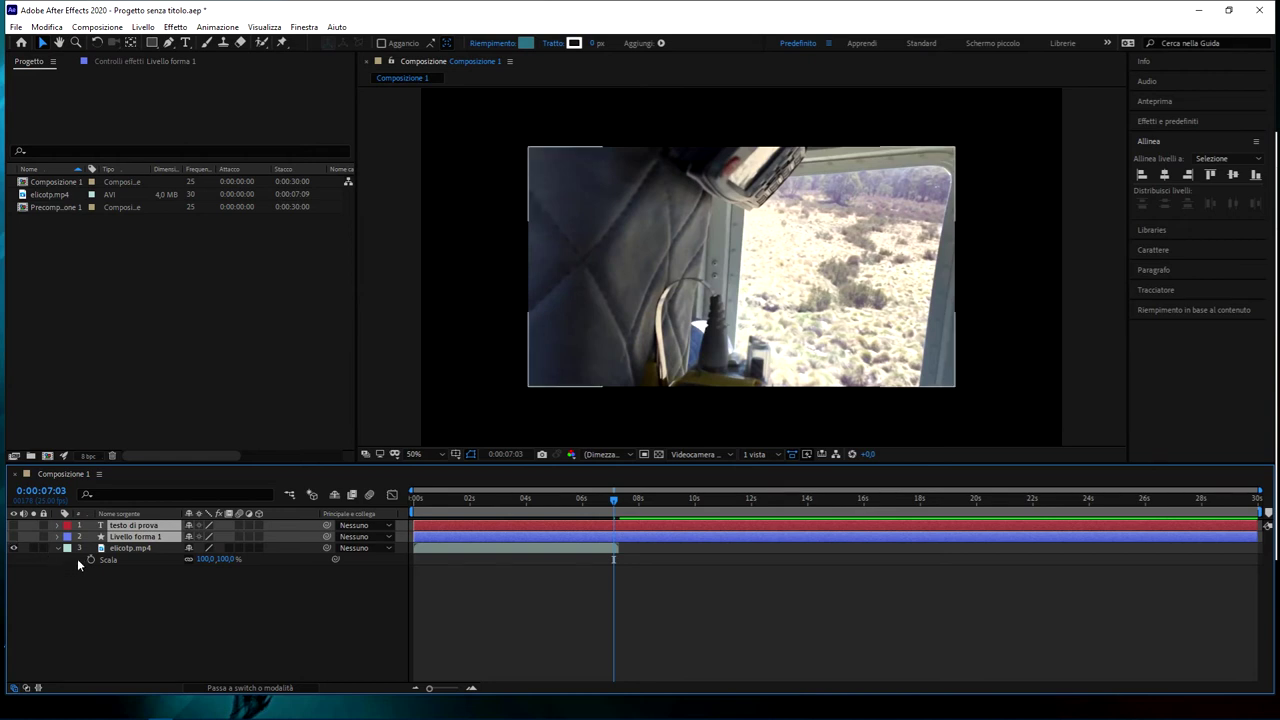
click(77, 558)
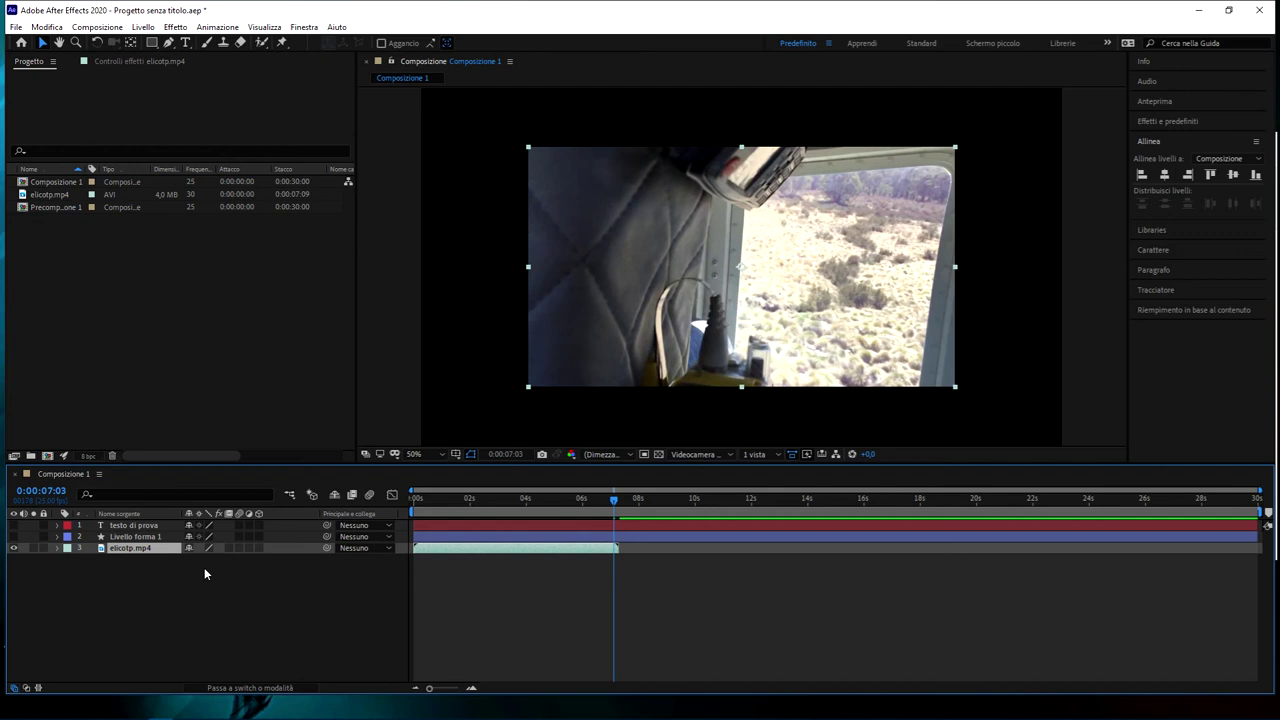
Scale the elicotp.mp4 layer up to 171% and move the playhead near the clip's start.
key(s)
drag(200, 559, 273, 559)
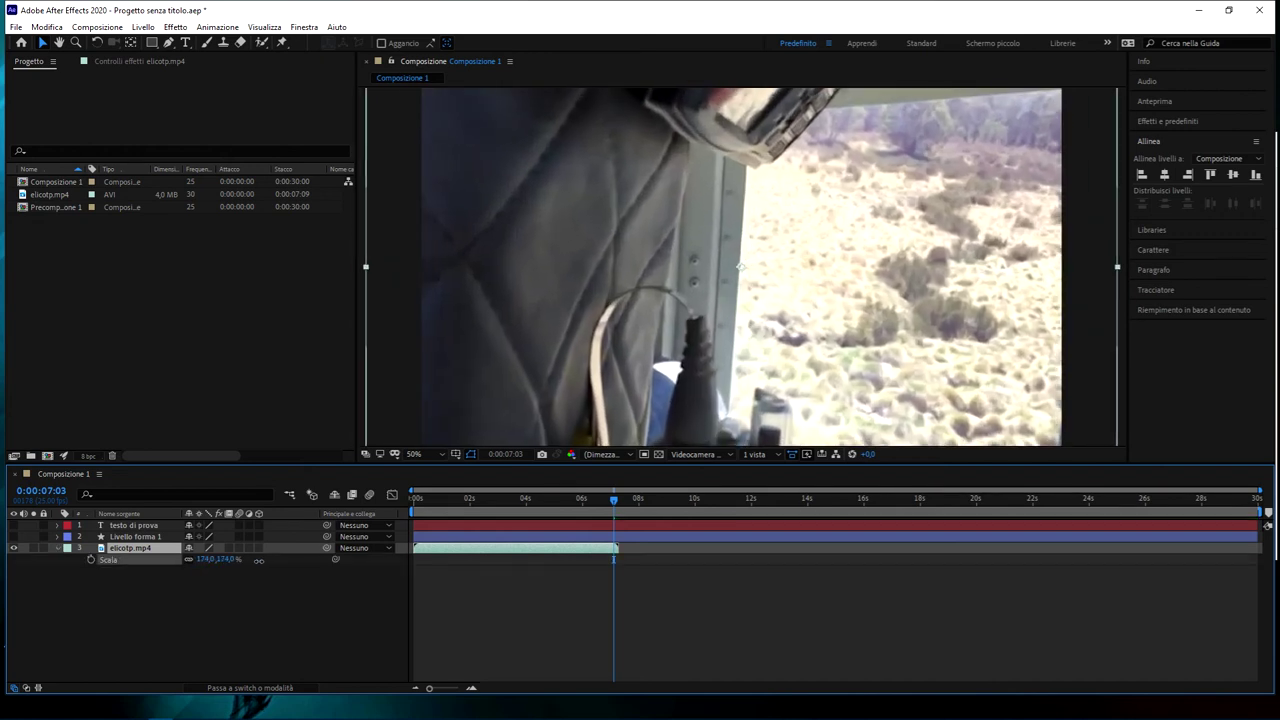
click(153, 549)
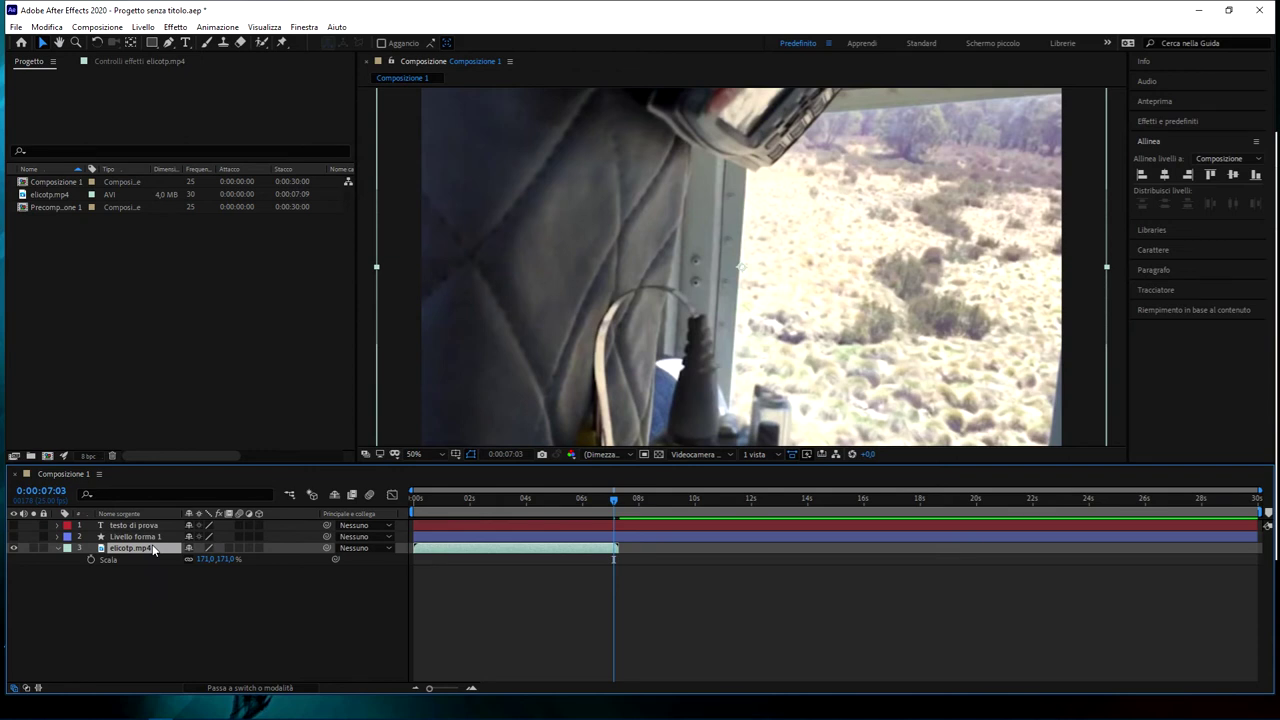
mouse_move(556, 498)
mouse_down()
mouse_move(420, 502)
mouse_move(449, 498)
mouse_up()
click(126, 592)
click(130, 550)
click(132, 62)
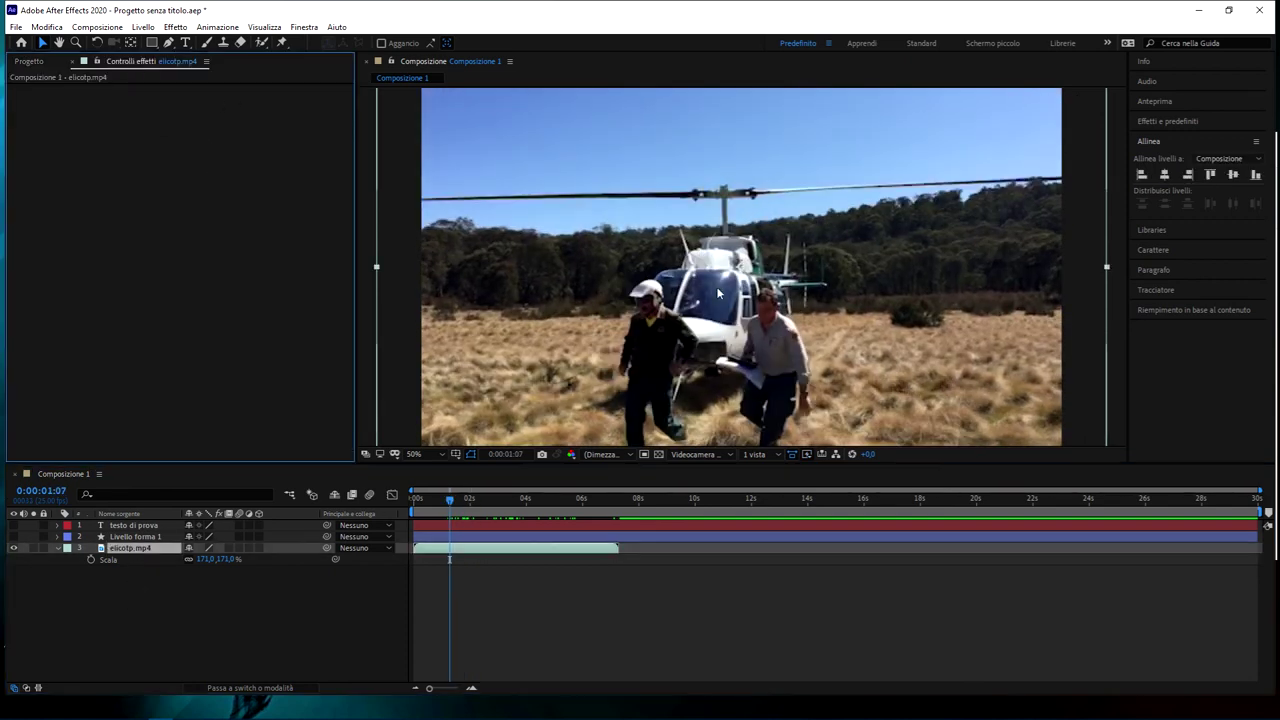
Apply Correzione colore > Curve to elicotp.mp4 and nudge the RGB curve.
right_click(265, 155)
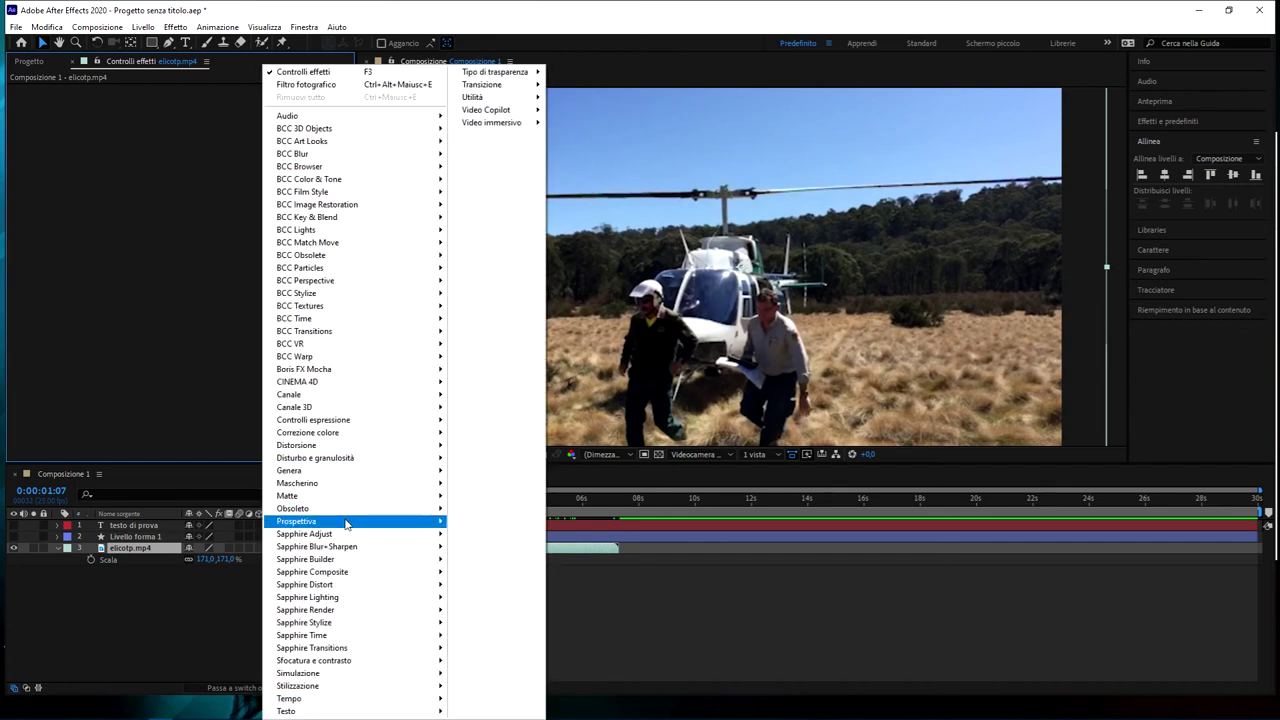
click(124, 275)
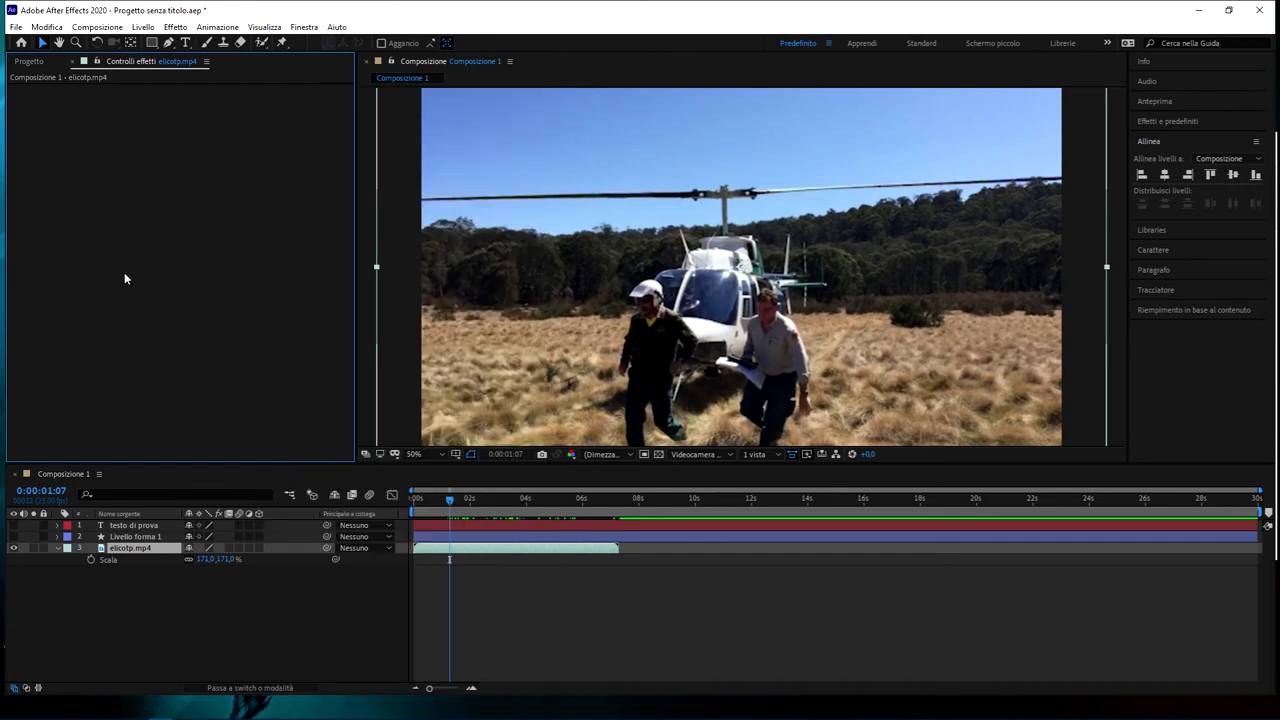
right_click(124, 277)
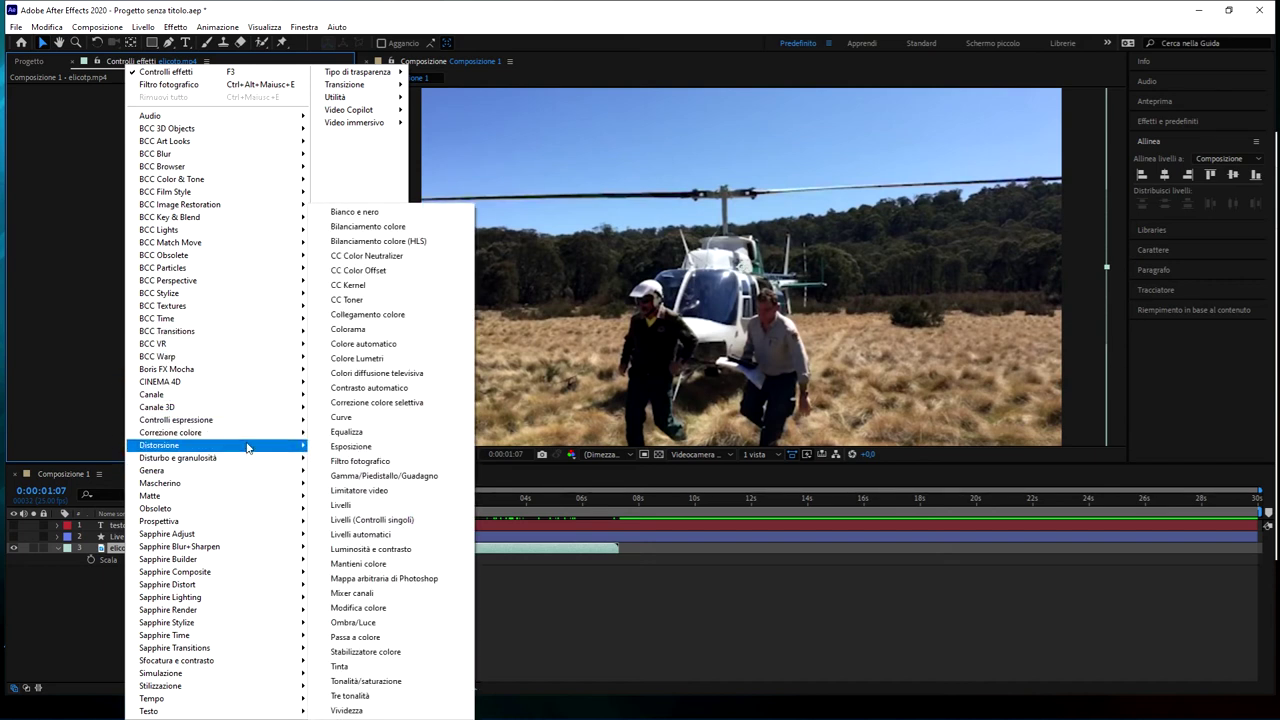
mouse_move(247, 446)
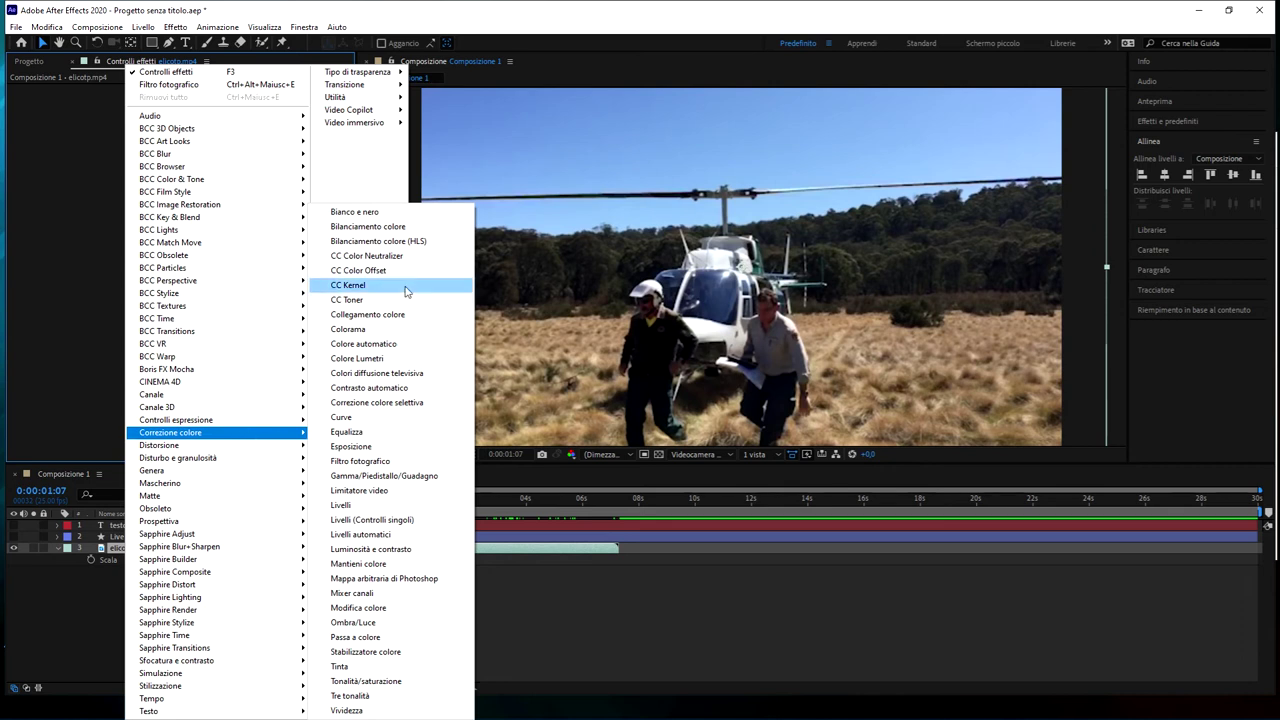
click(382, 420)
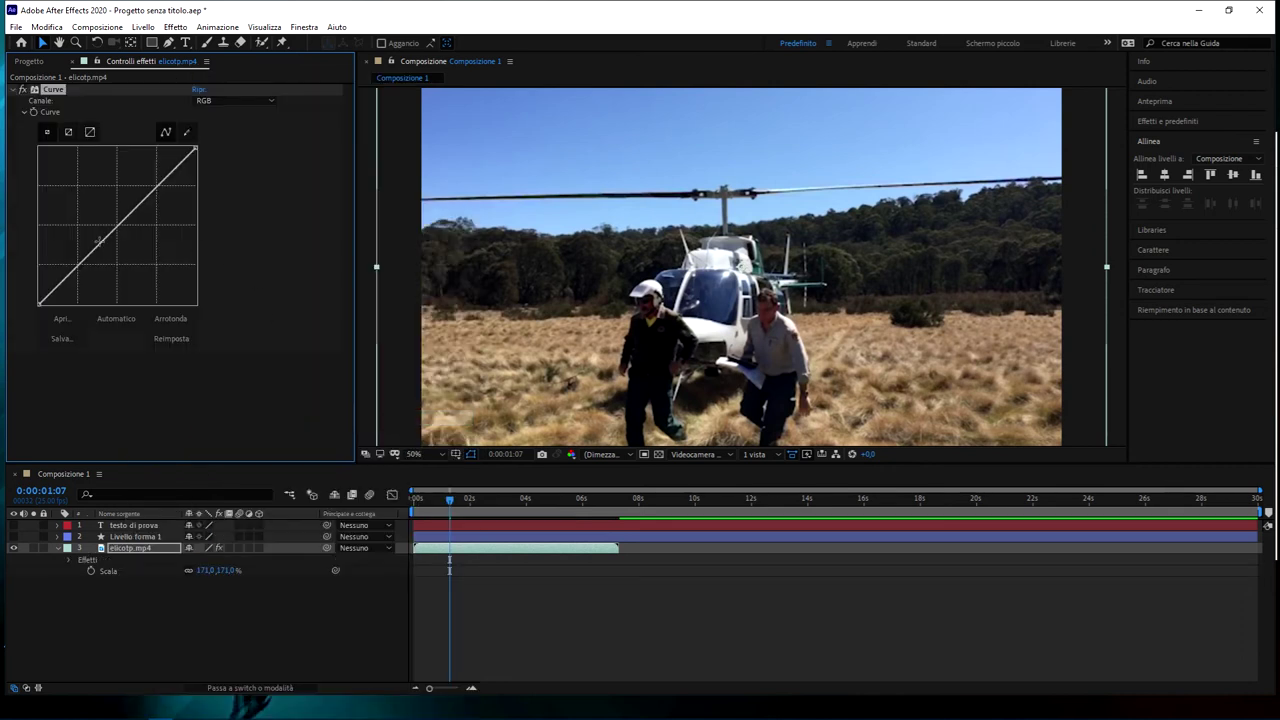
drag(96, 271, 91, 269)
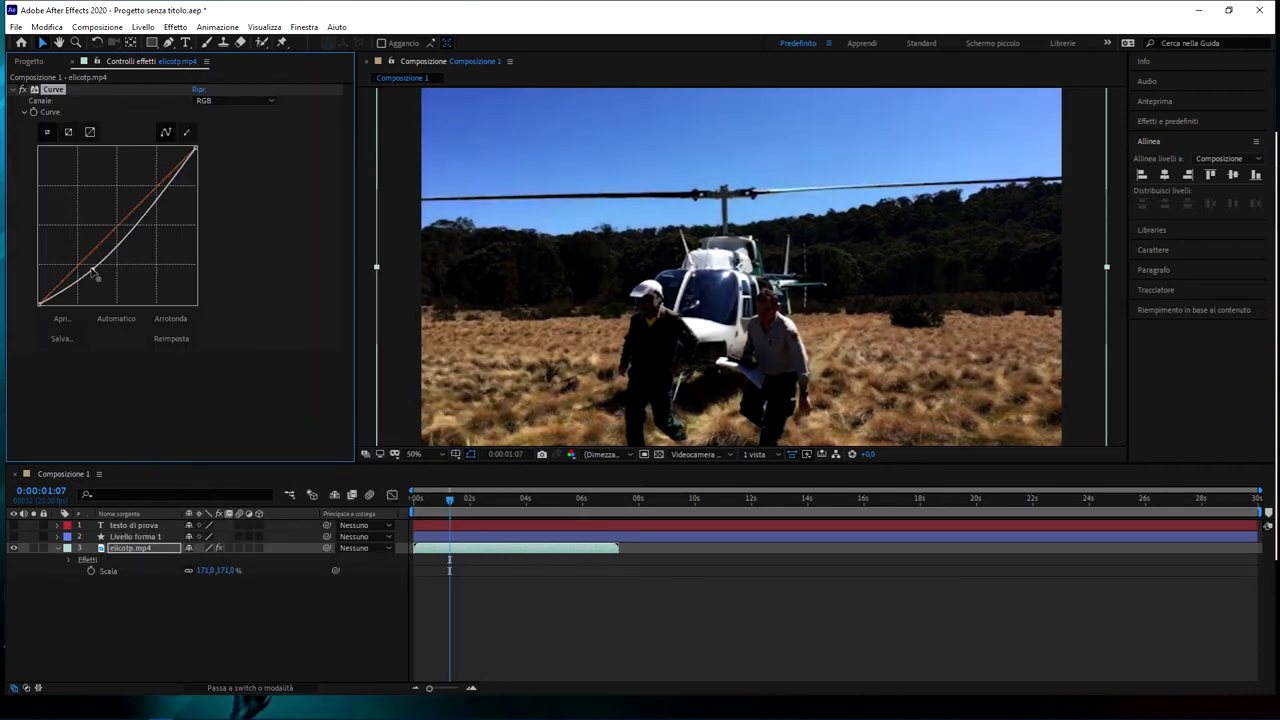
Adjust the Rosso channel curve, then bow the Verde curve up to boost greens.
click(215, 100)
click(220, 129)
drag(128, 218, 124, 226)
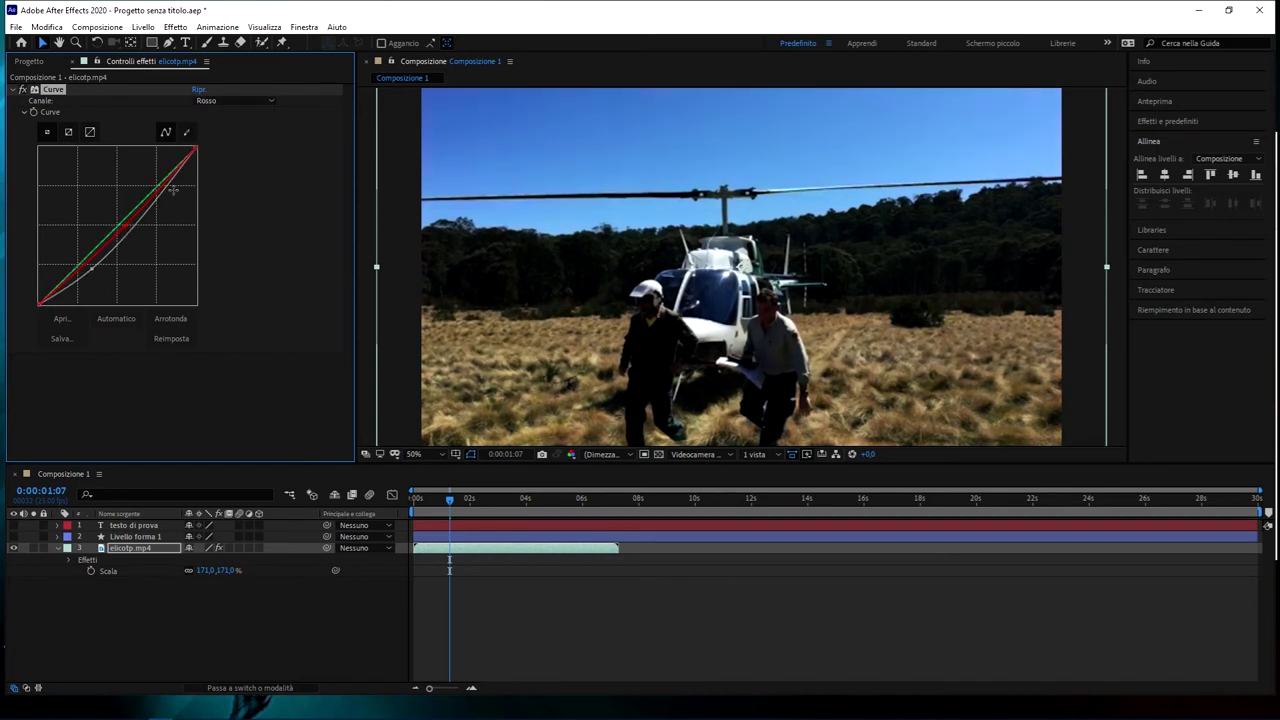
click(250, 100)
click(240, 145)
drag(138, 205, 124, 210)
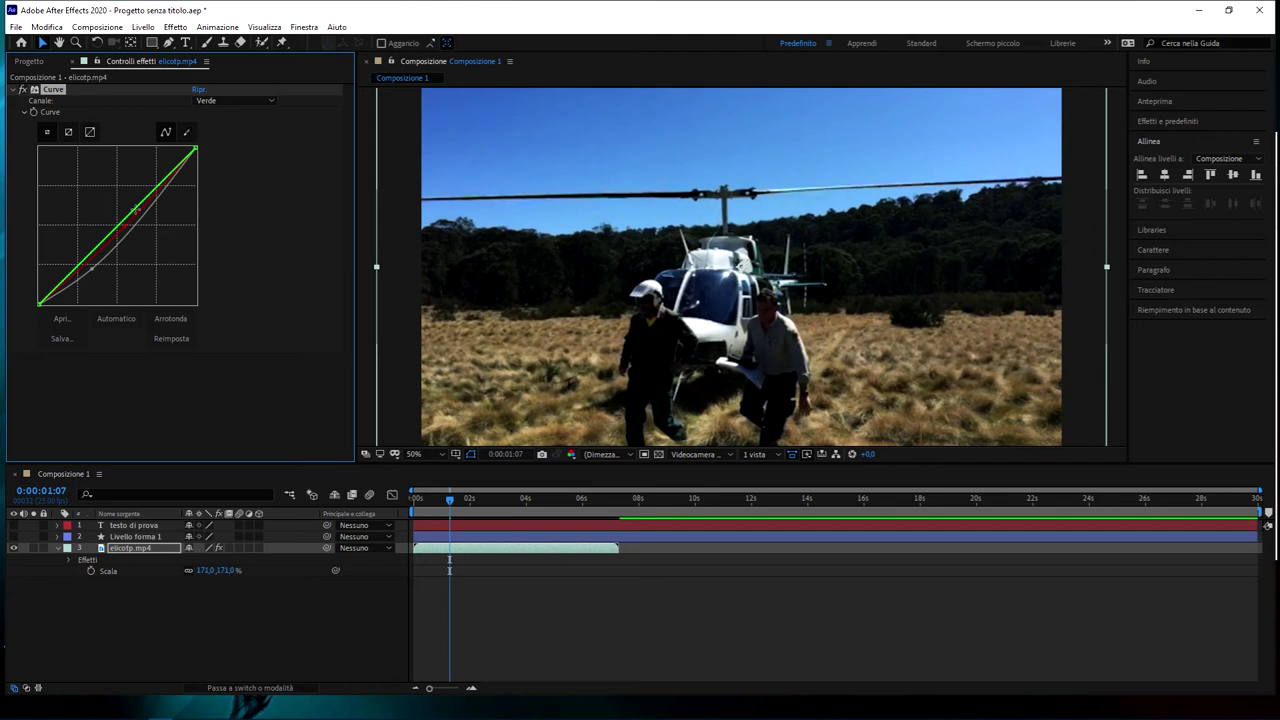
Add Filtro fotografico with Filtro più caldo (85) at 100% density, keeping luminosity preserved.
right_click(140, 399)
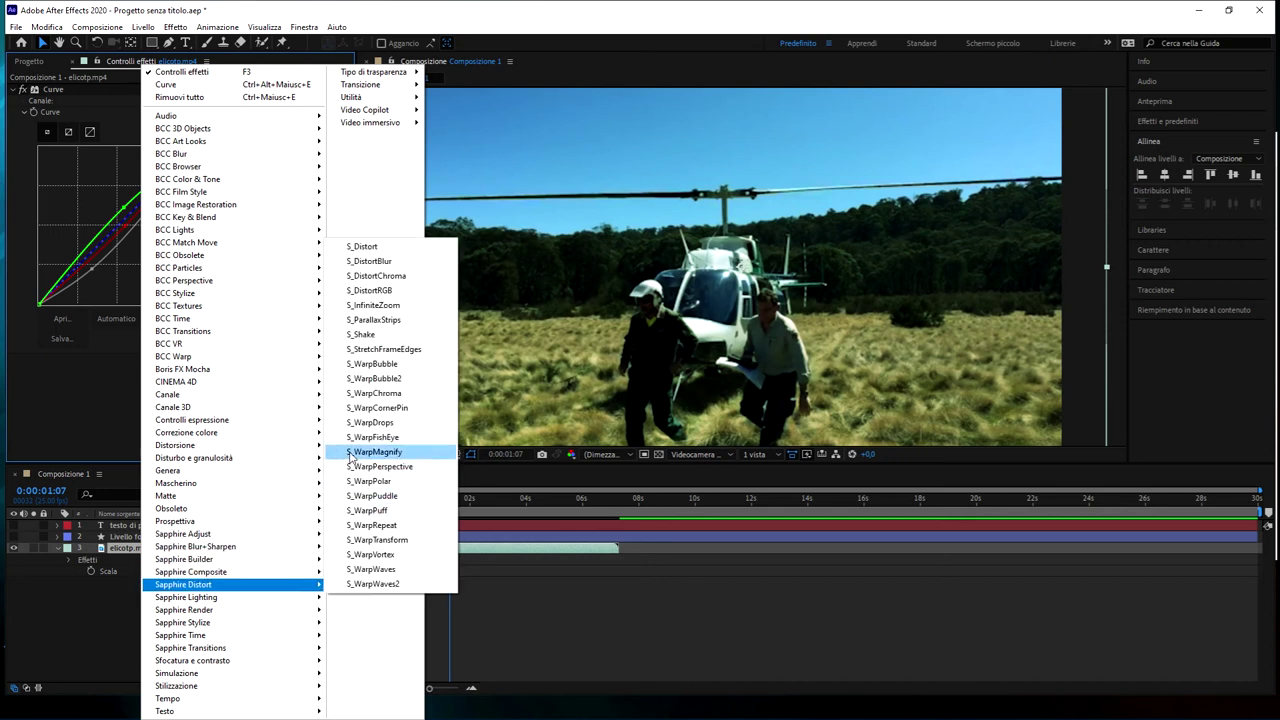
mouse_move(265, 433)
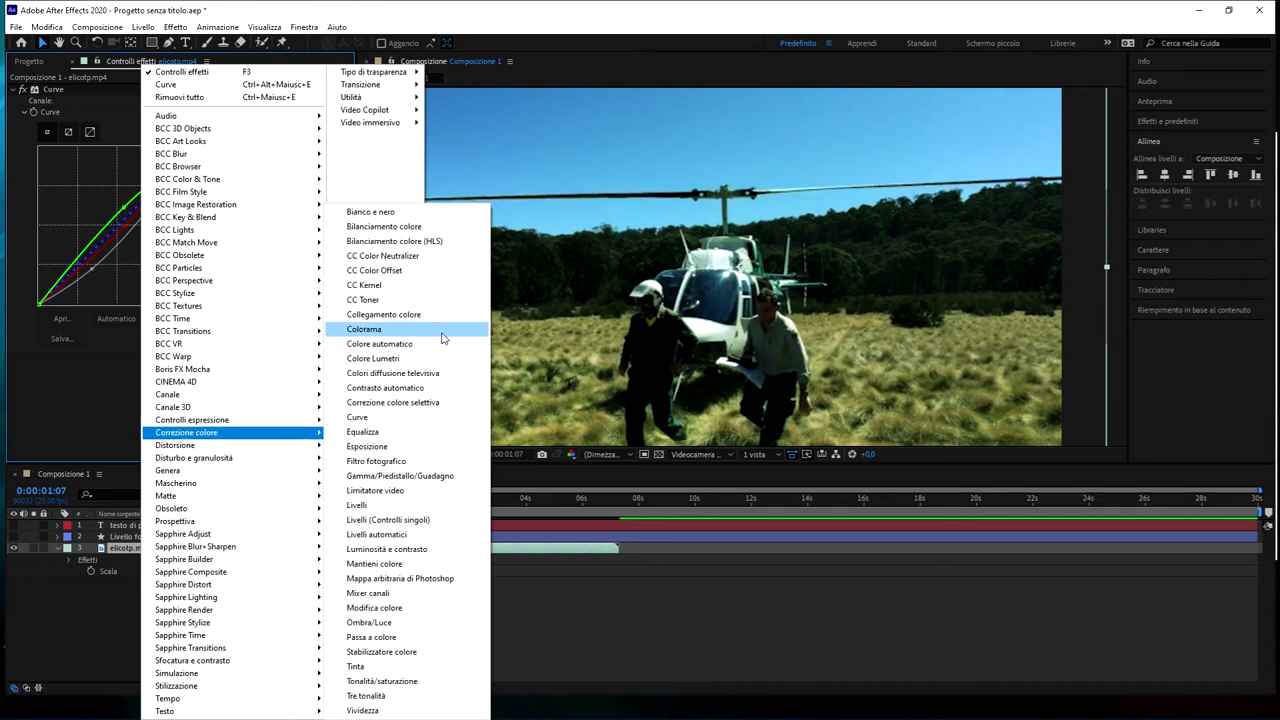
click(434, 461)
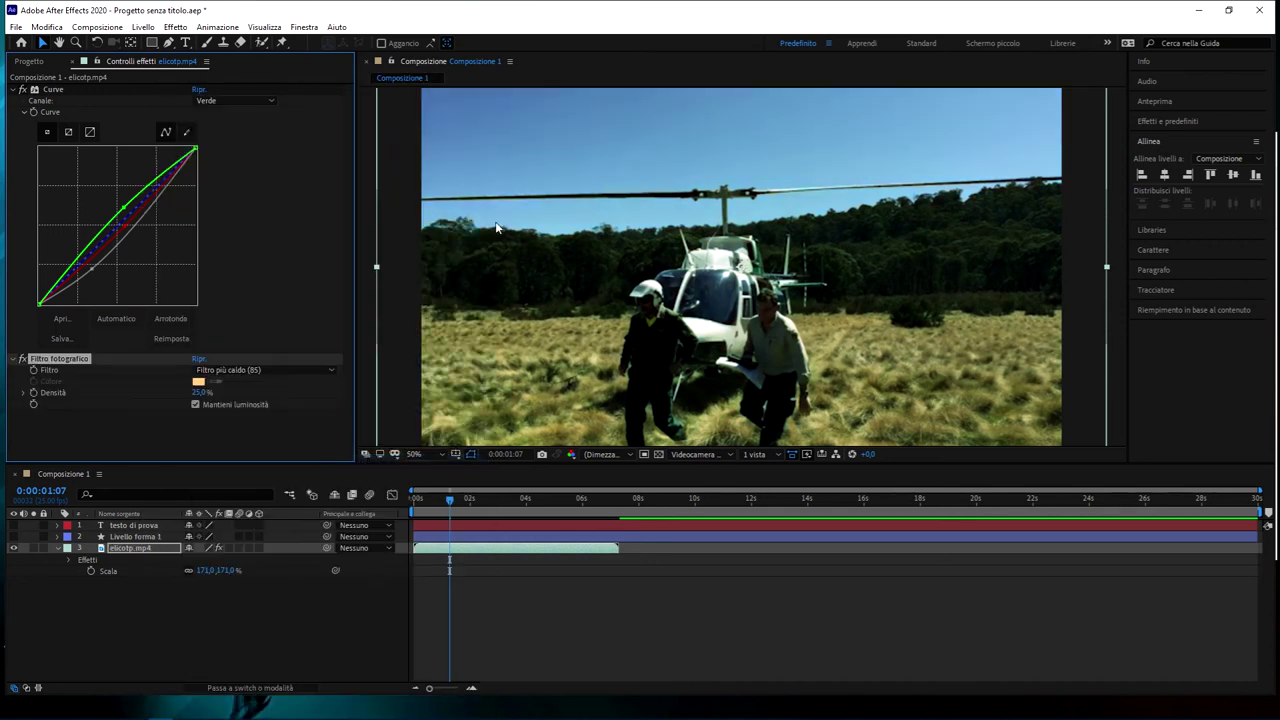
drag(197, 392, 260, 392)
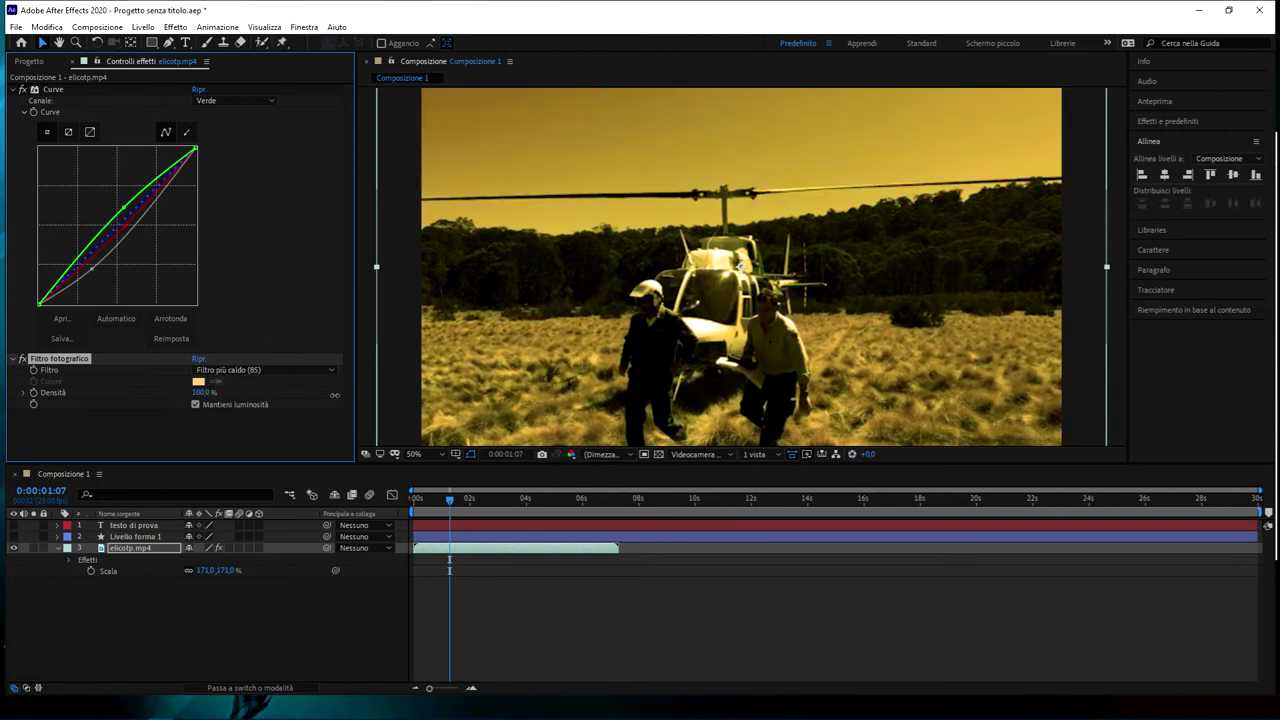
click(196, 404)
click(196, 404)
mouse_move(455, 512)
mouse_down()
mouse_move(492, 508)
mouse_move(451, 509)
mouse_up()
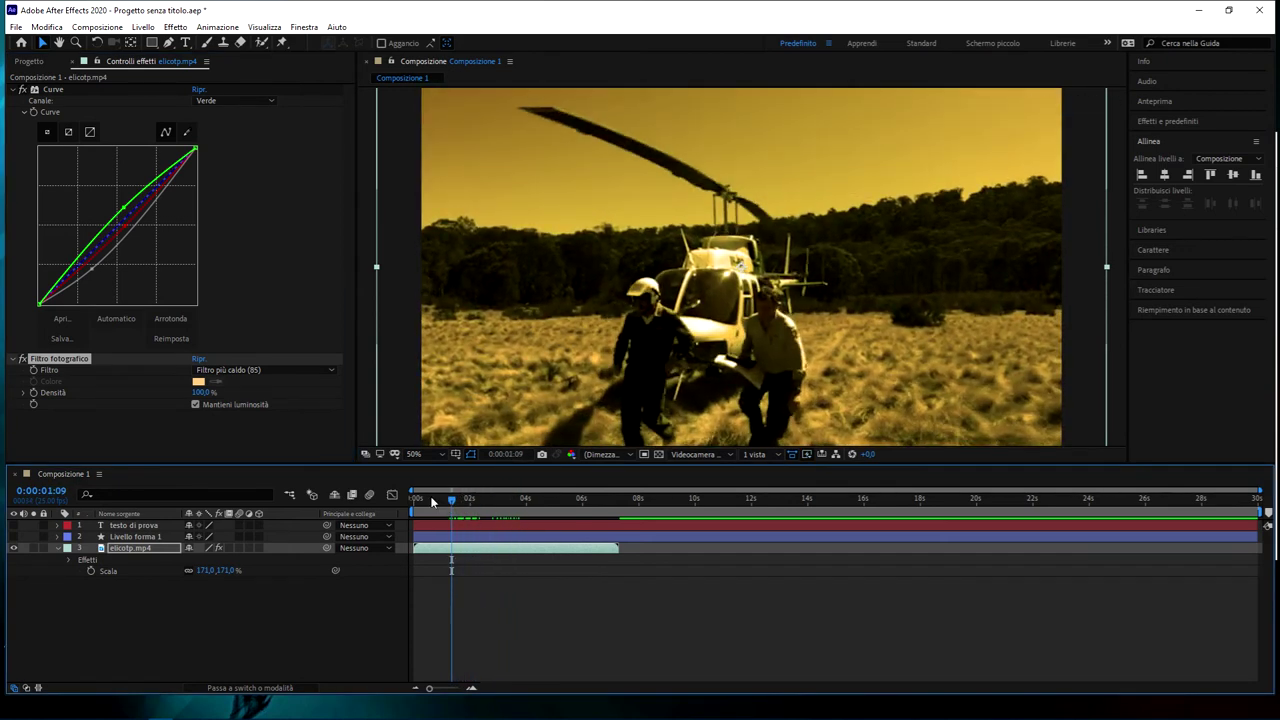
click(111, 556)
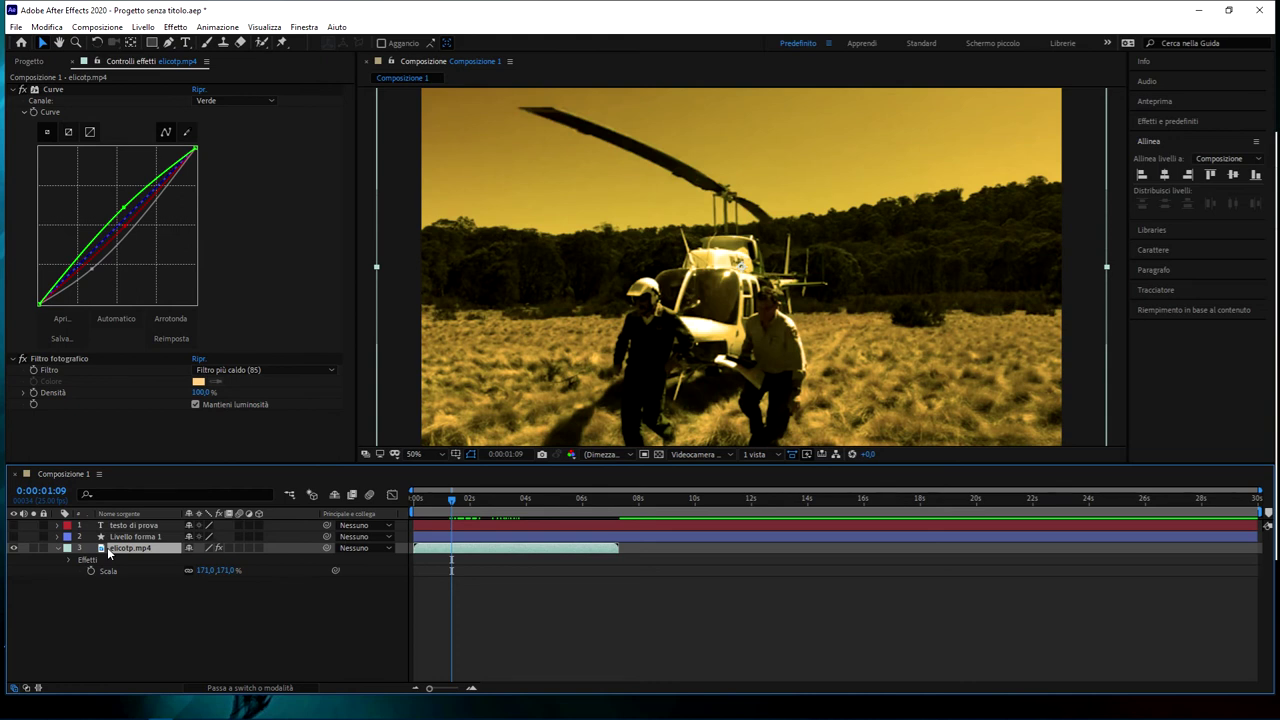
Open the Precomposizione dialog for the graded elicotp.mp4 layer with Ctrl+Shift+C.
key(ctrl+shift+c)
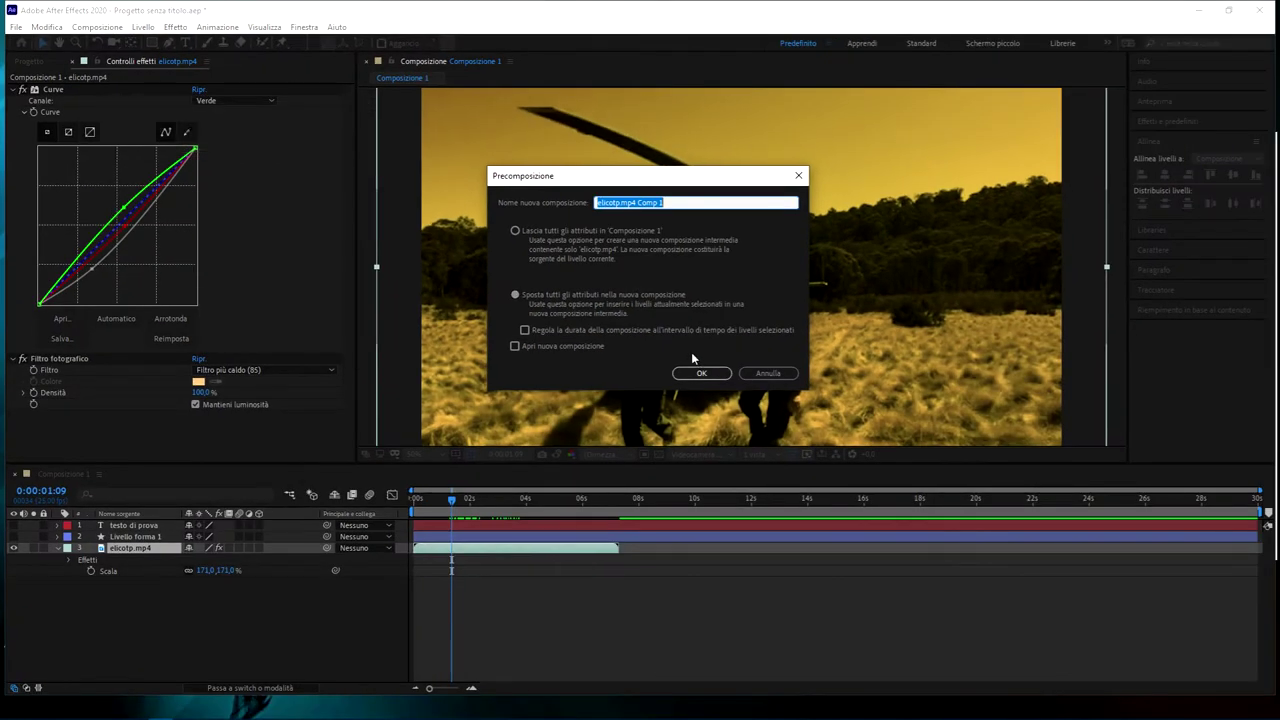
Precompose the helicopter video into a new comp, inspect it, and return to Composizione 1.
click(854, 513)
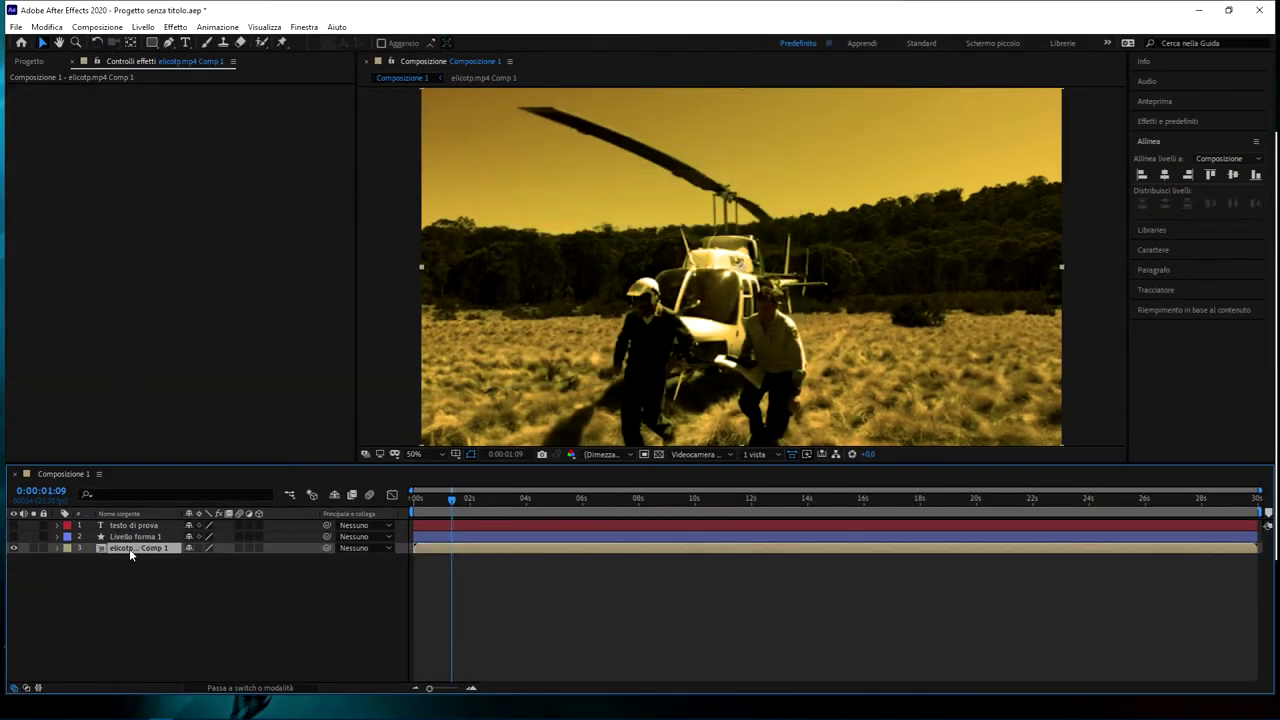
click(121, 180)
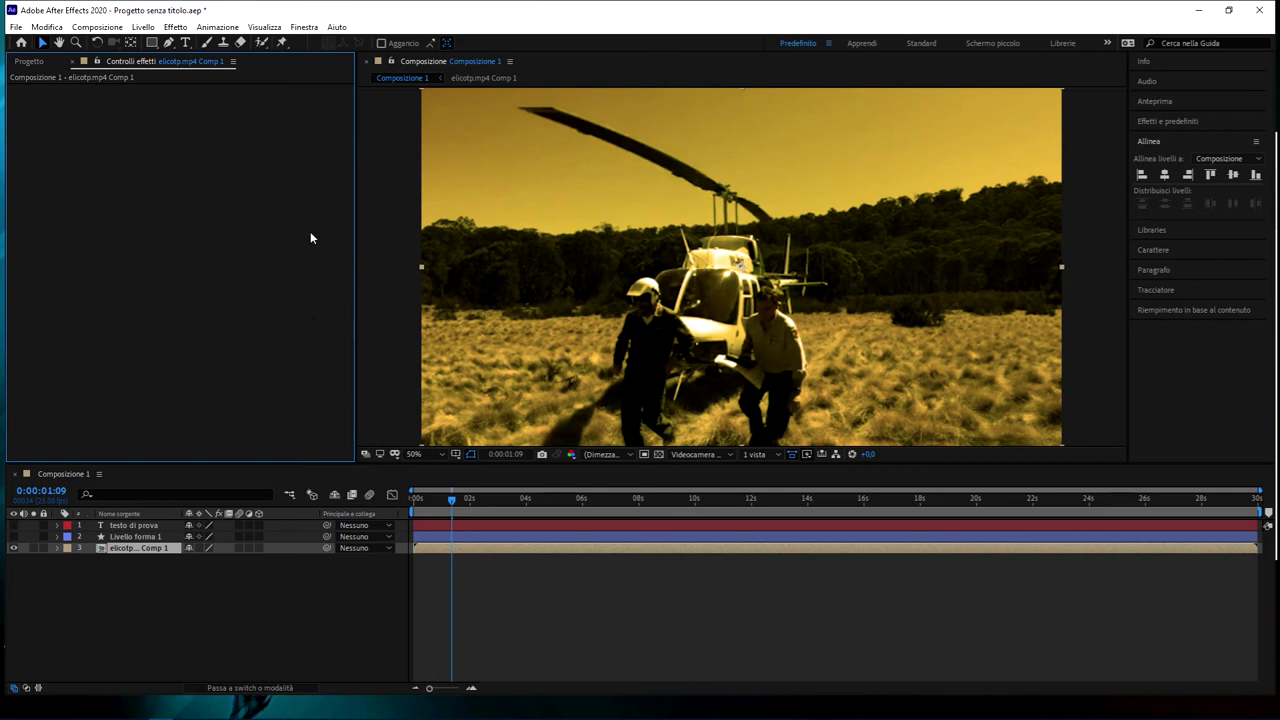
double_click(126, 549)
click(123, 529)
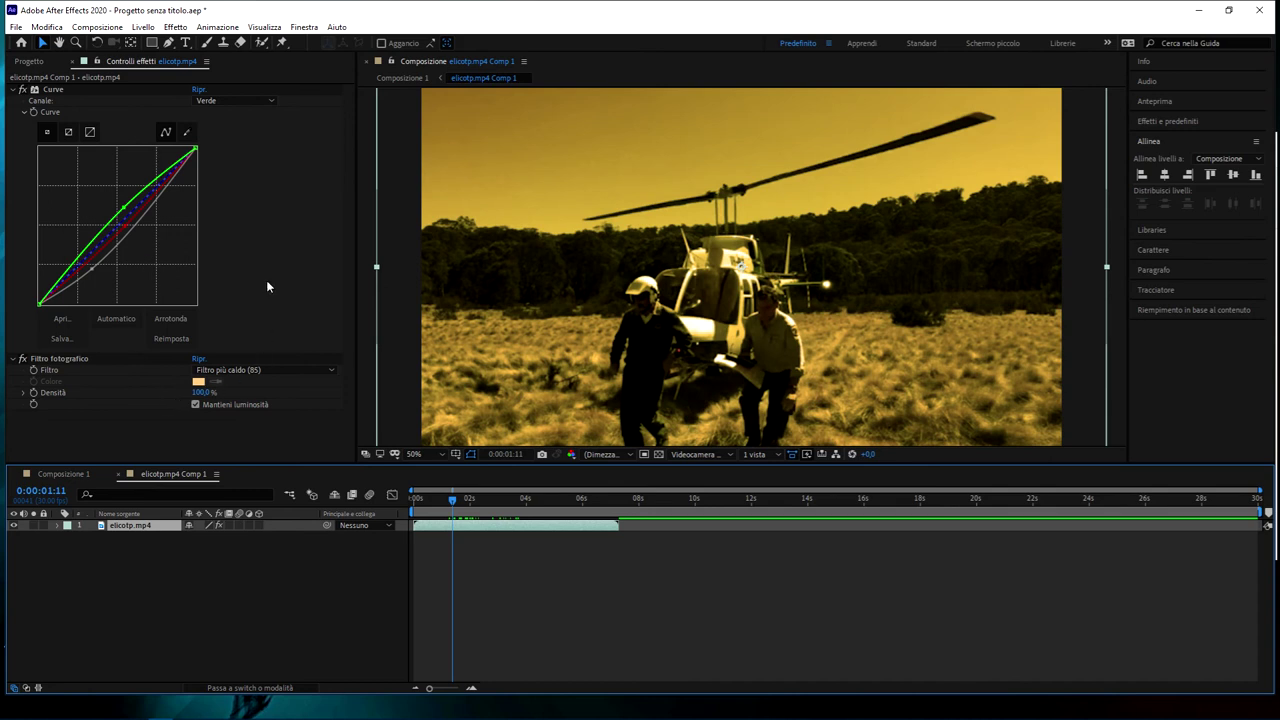
click(88, 478)
Redo the precompose with 'Lascia tutti gli attributi in Composizione 1' selected.
key(ctrl+z)
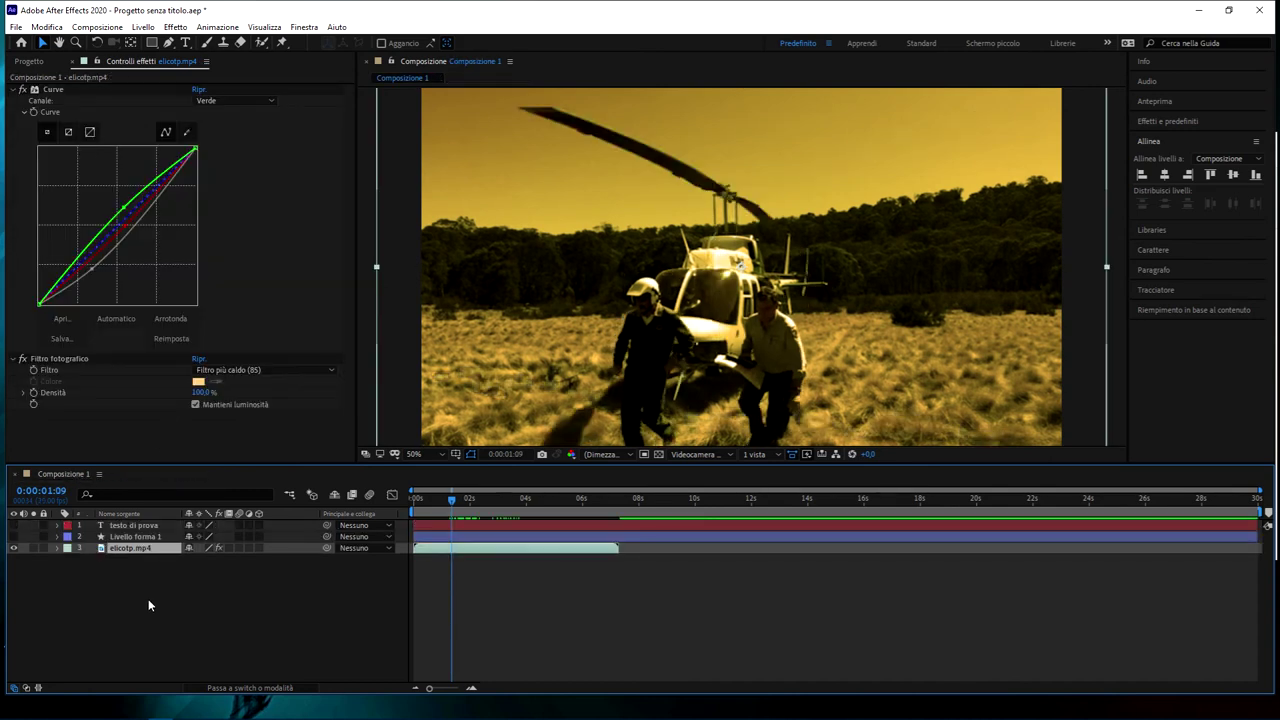
key(ctrl+shift+c)
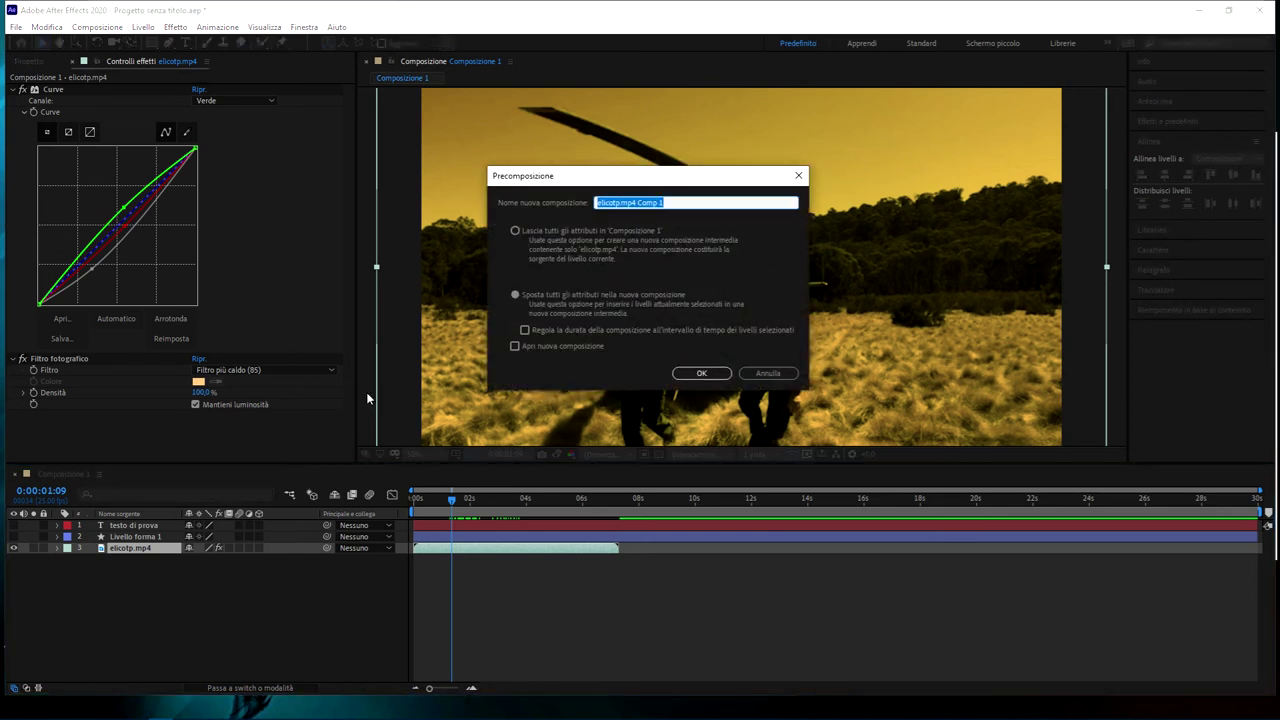
click(551, 236)
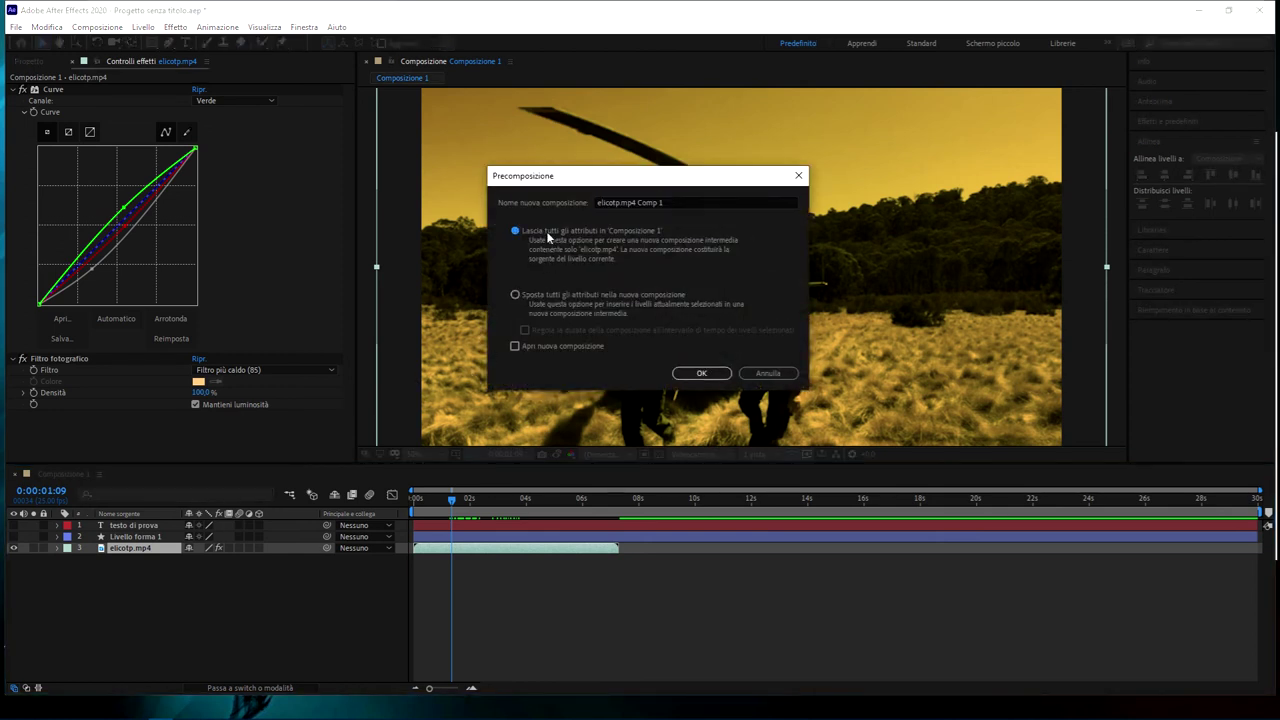
click(701, 374)
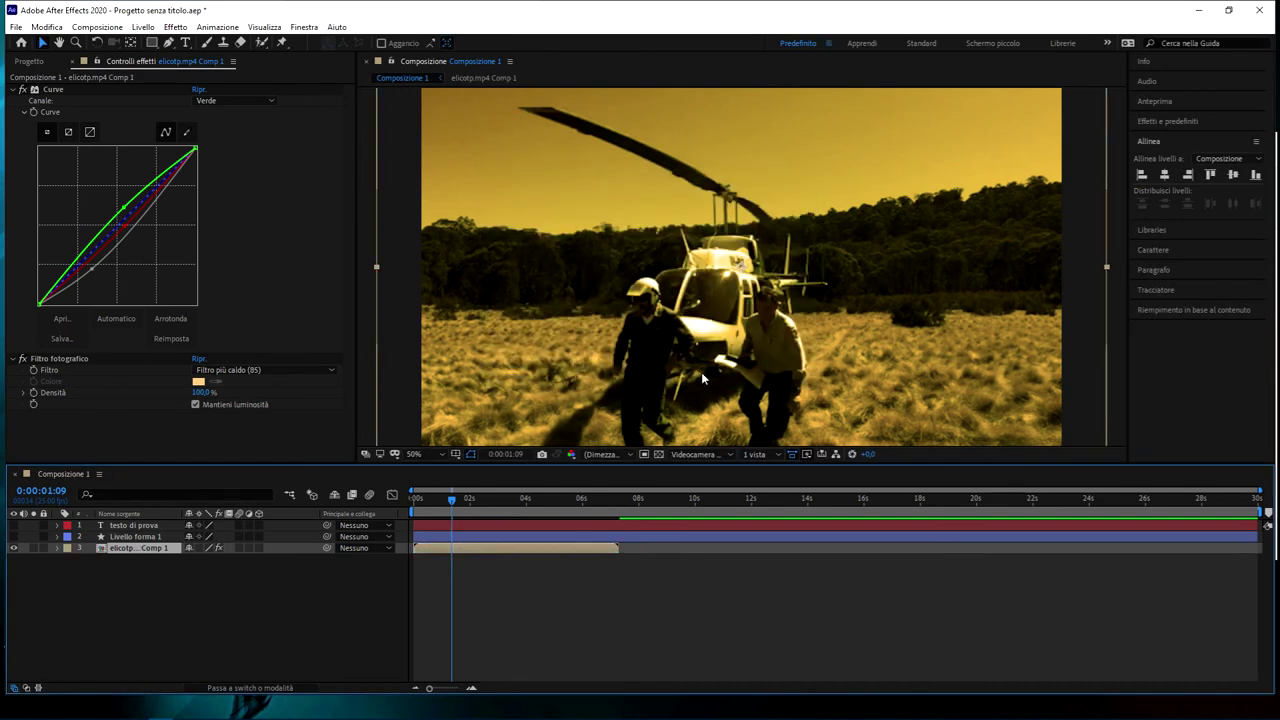
Check the contents of elicotp.mp4 Comp 1, then scrub nearby frames in Composizione 1.
click(114, 562)
click(113, 548)
double_click(118, 550)
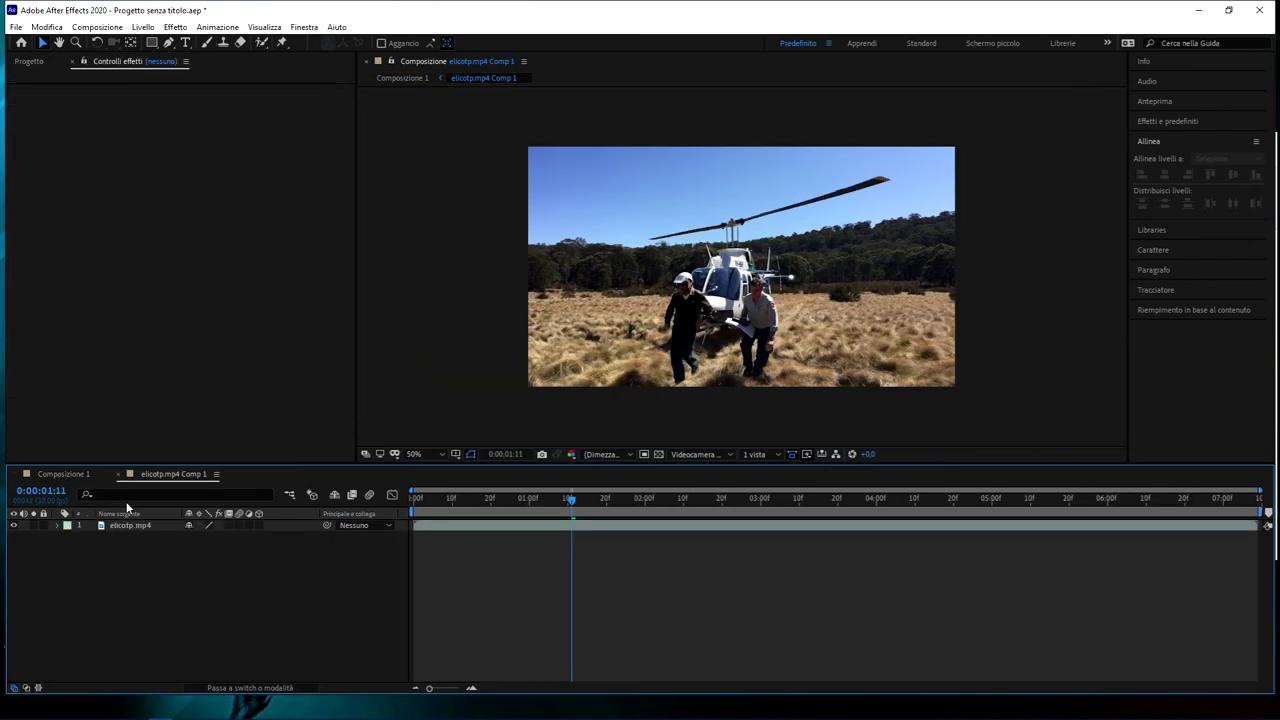
click(138, 526)
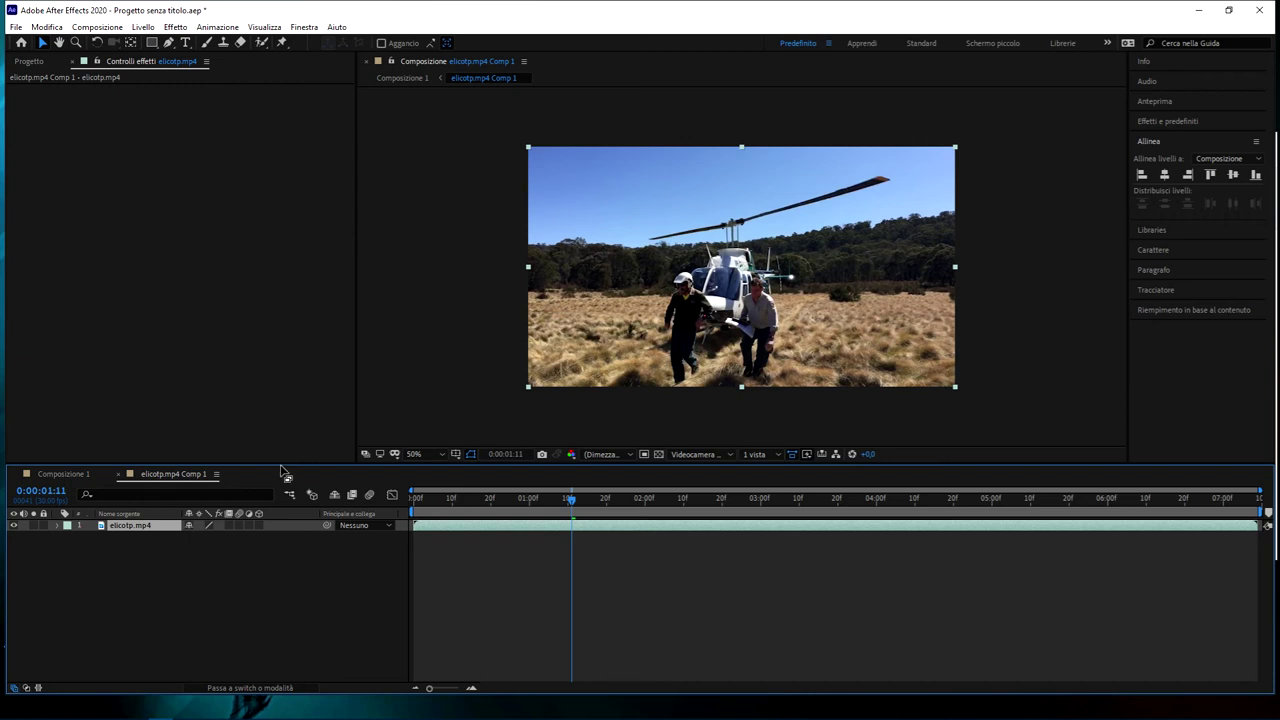
click(63, 474)
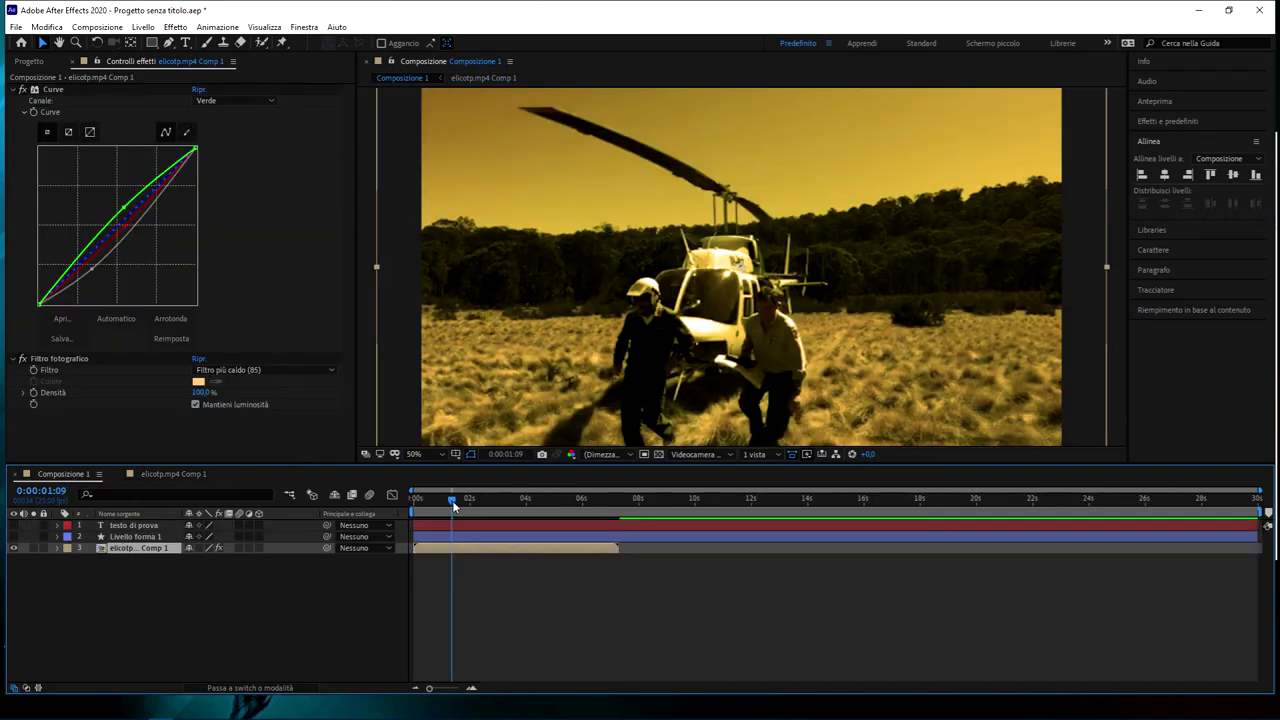
drag(448, 508, 459, 508)
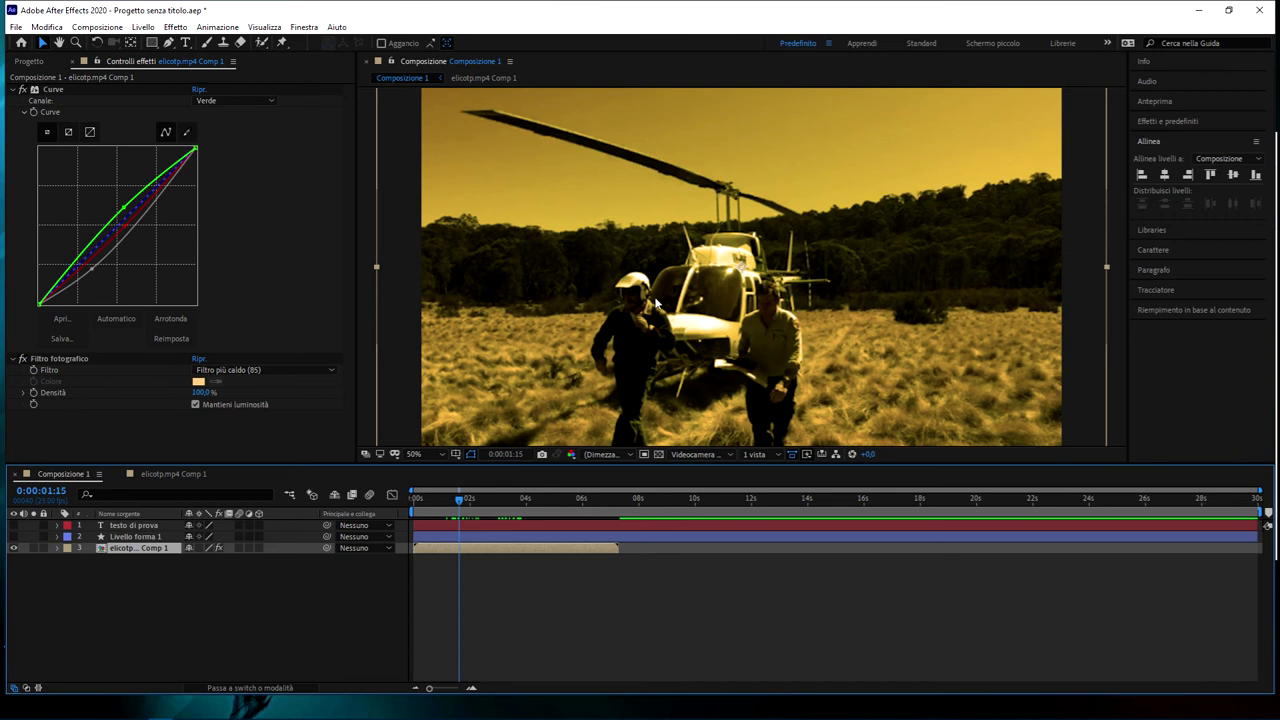
Undo the precompose and make the testo di prova and shape layers visible.
key(ctrl+z)
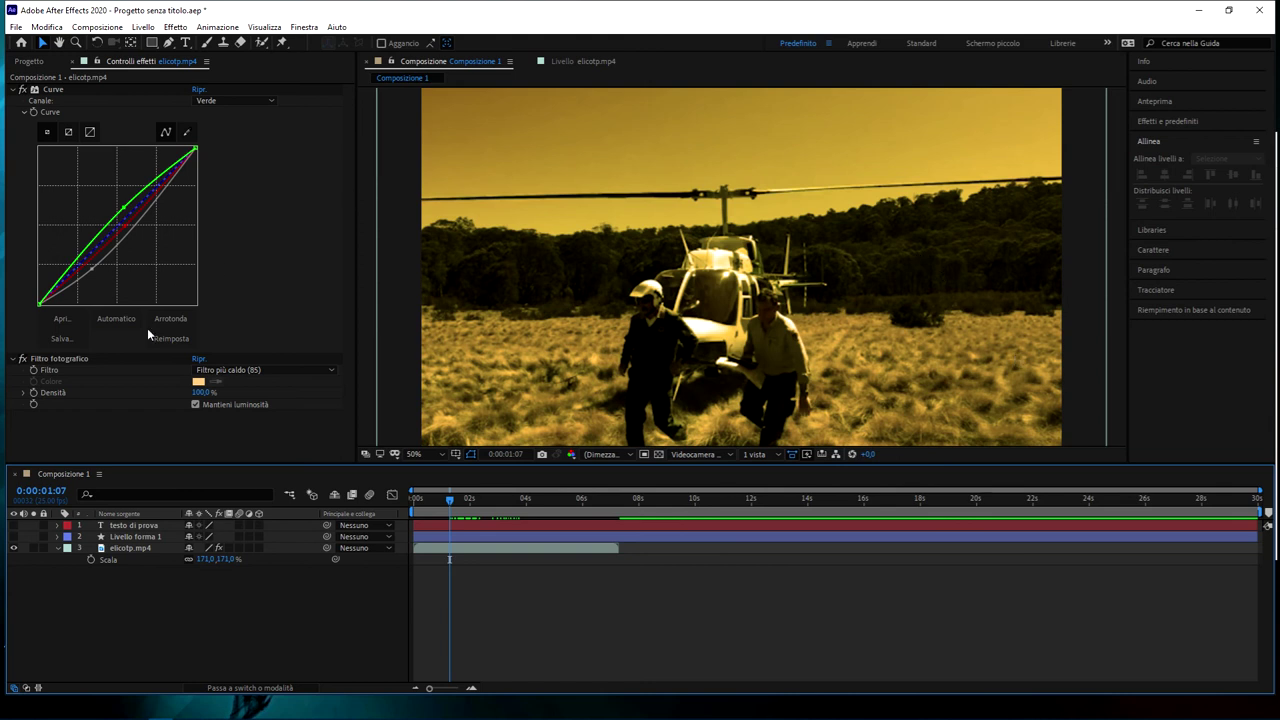
click(14, 525)
click(14, 536)
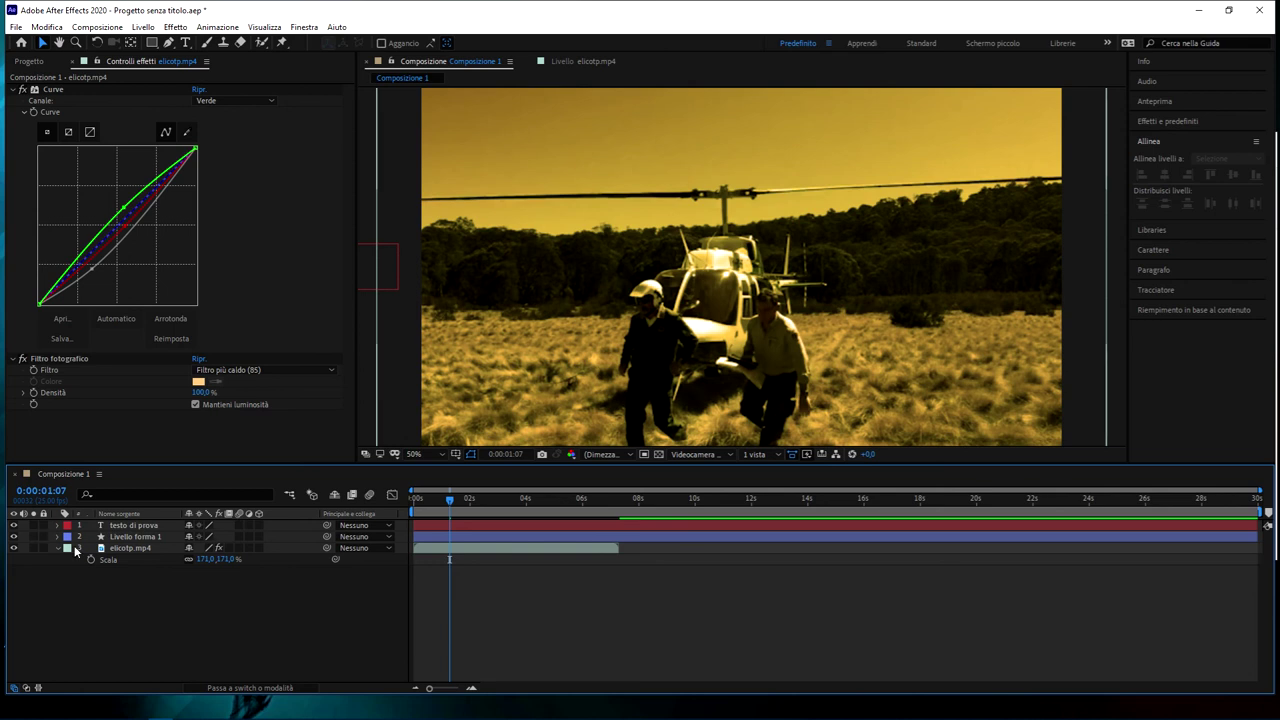
Enlarge the 'testo di prova' title's font size to 335 px.
click(133, 525)
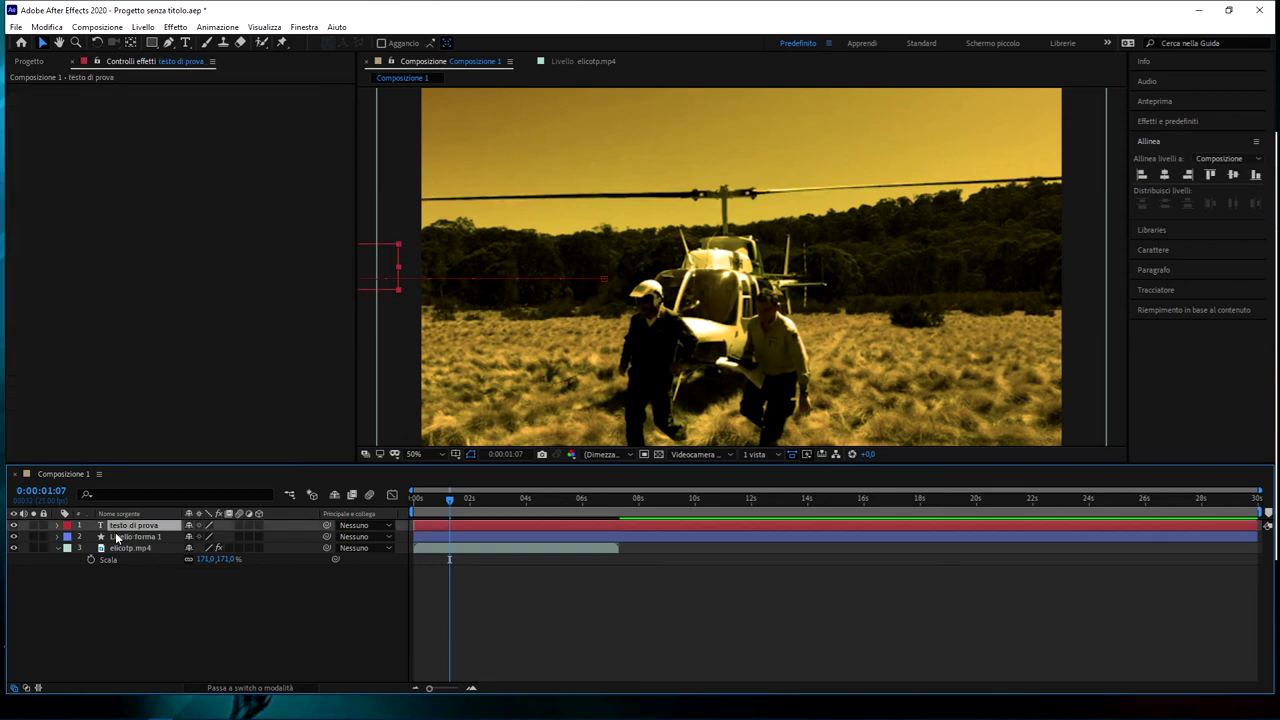
click(133, 536)
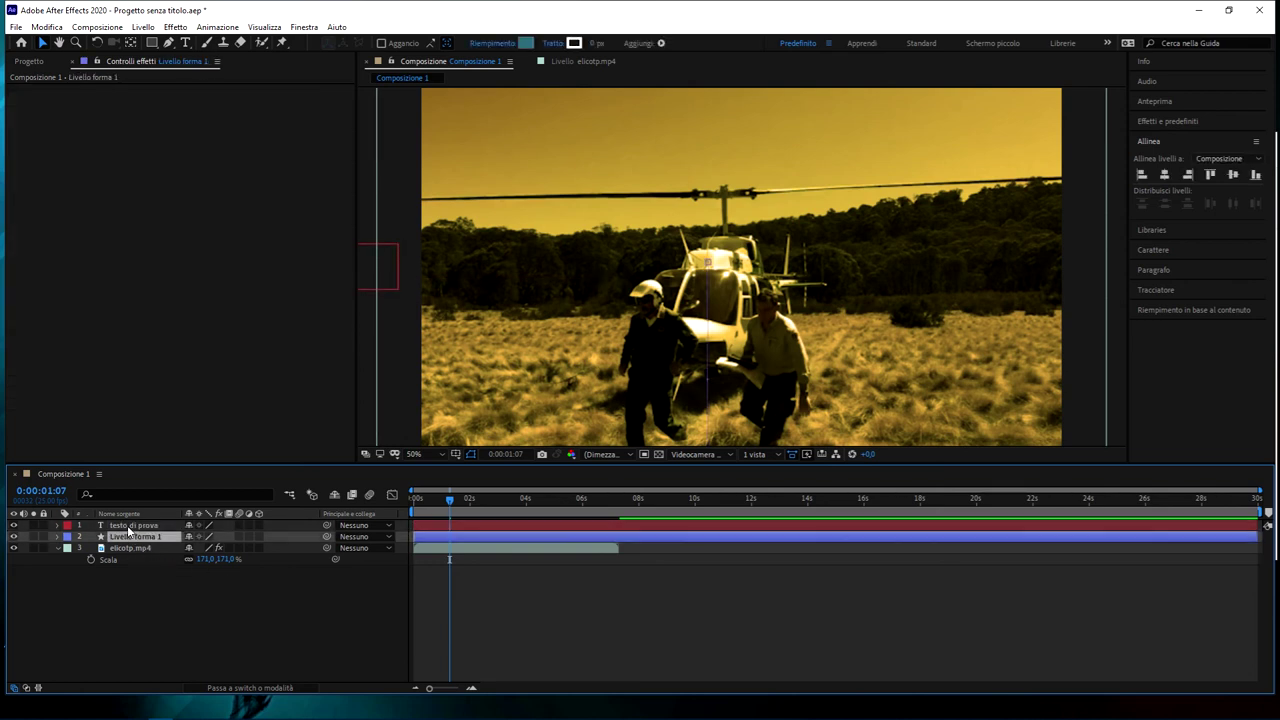
drag(510, 505, 574, 519)
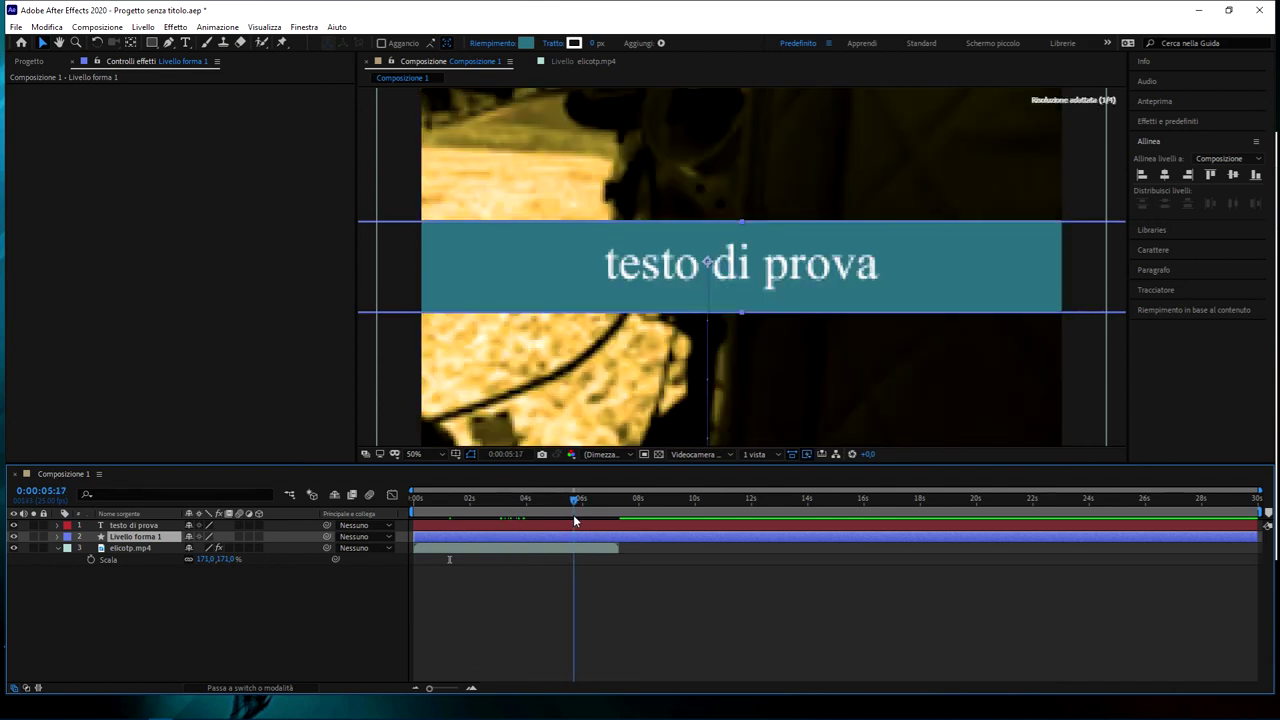
click(130, 525)
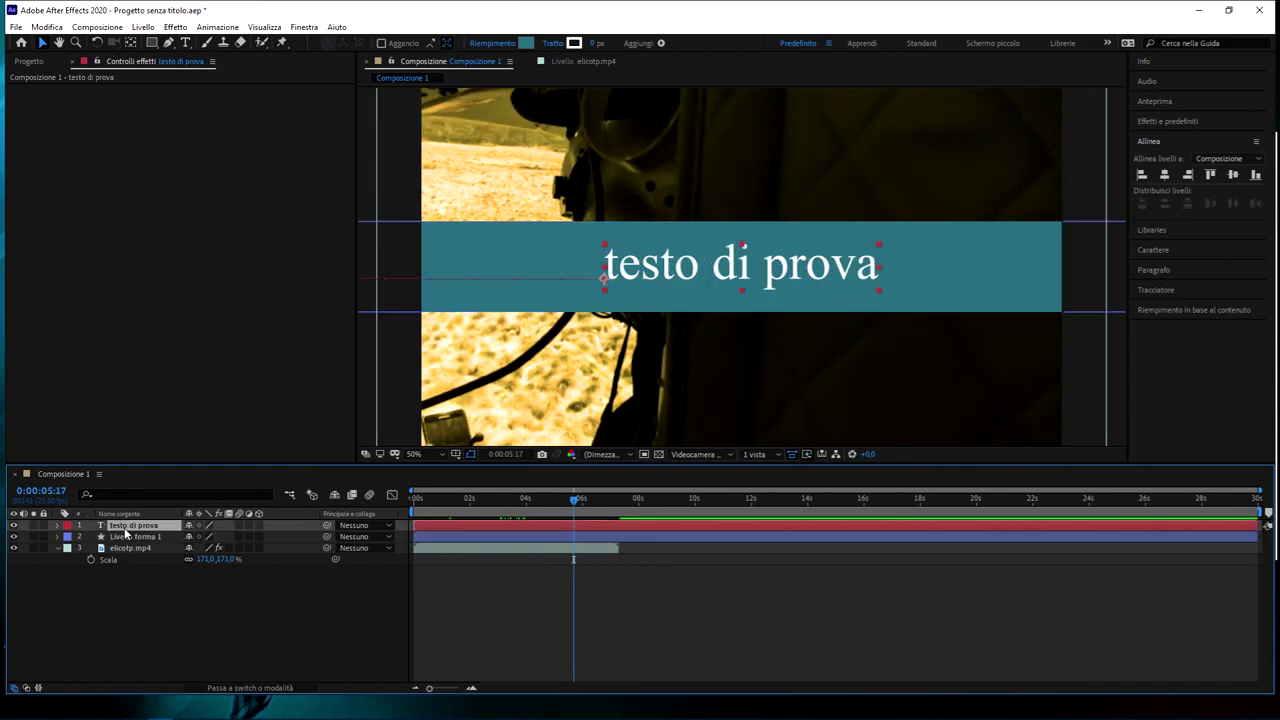
double_click(126, 530)
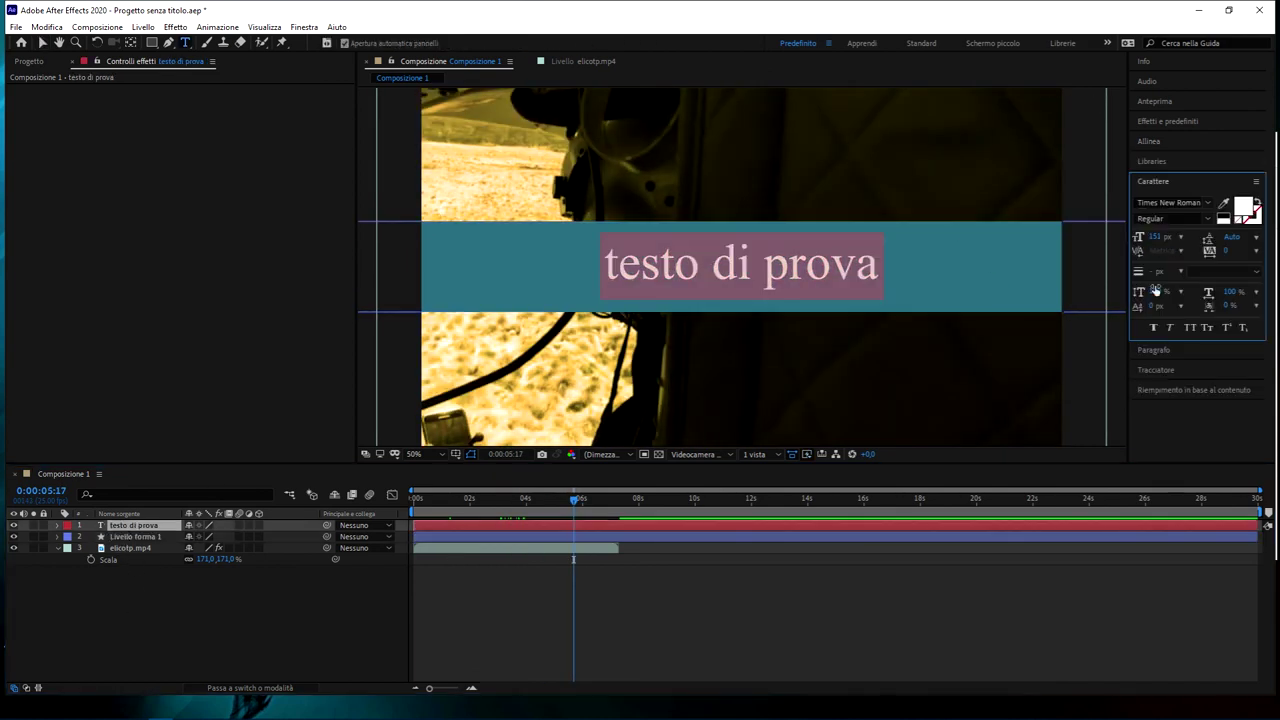
mouse_move(1157, 237)
mouse_down()
mouse_move(1180, 237)
mouse_move(1234, 116)
mouse_up()
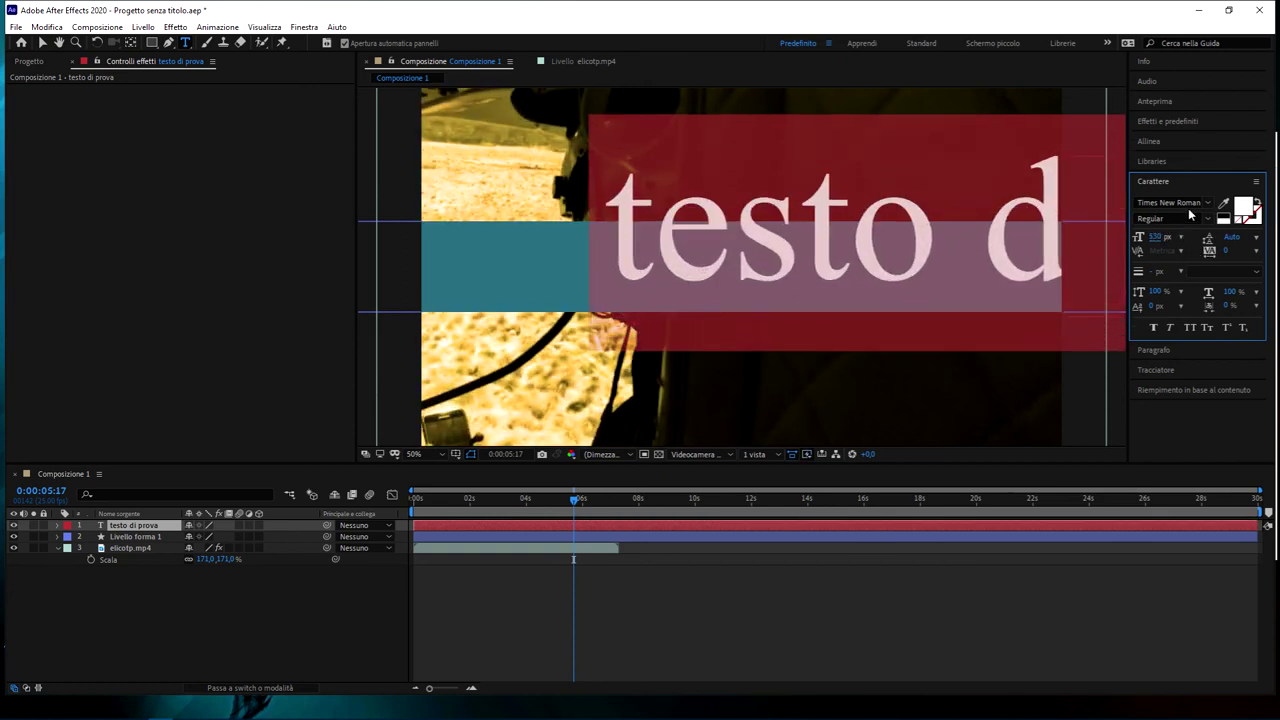
Centre the title horizontally and vertically in the composition, then also select the teal bar layer.
click(1150, 141)
click(1164, 174)
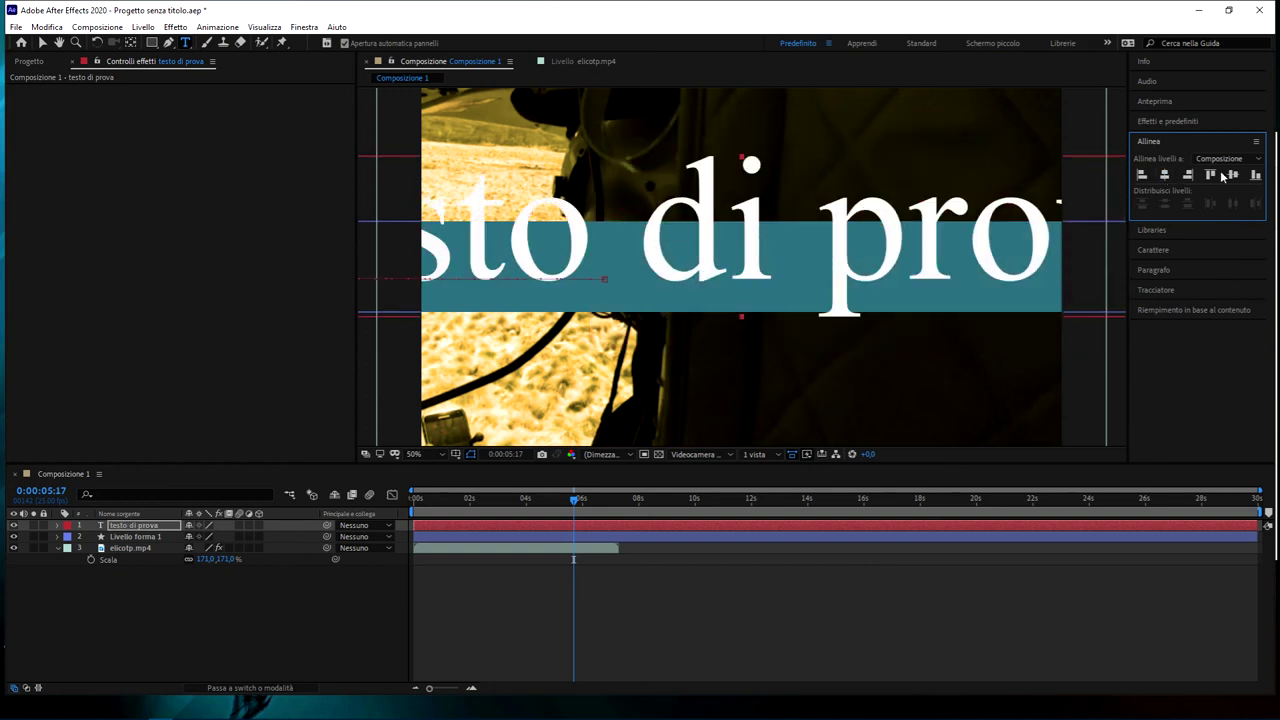
click(1232, 175)
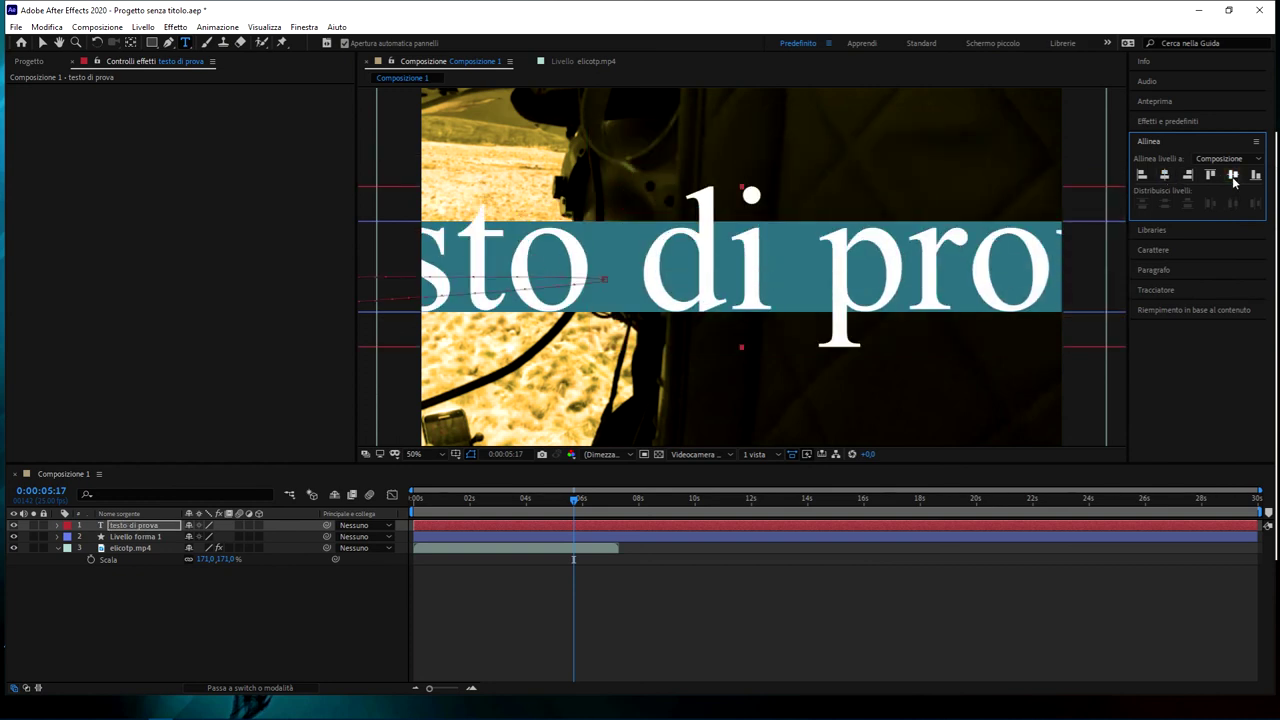
click(121, 538)
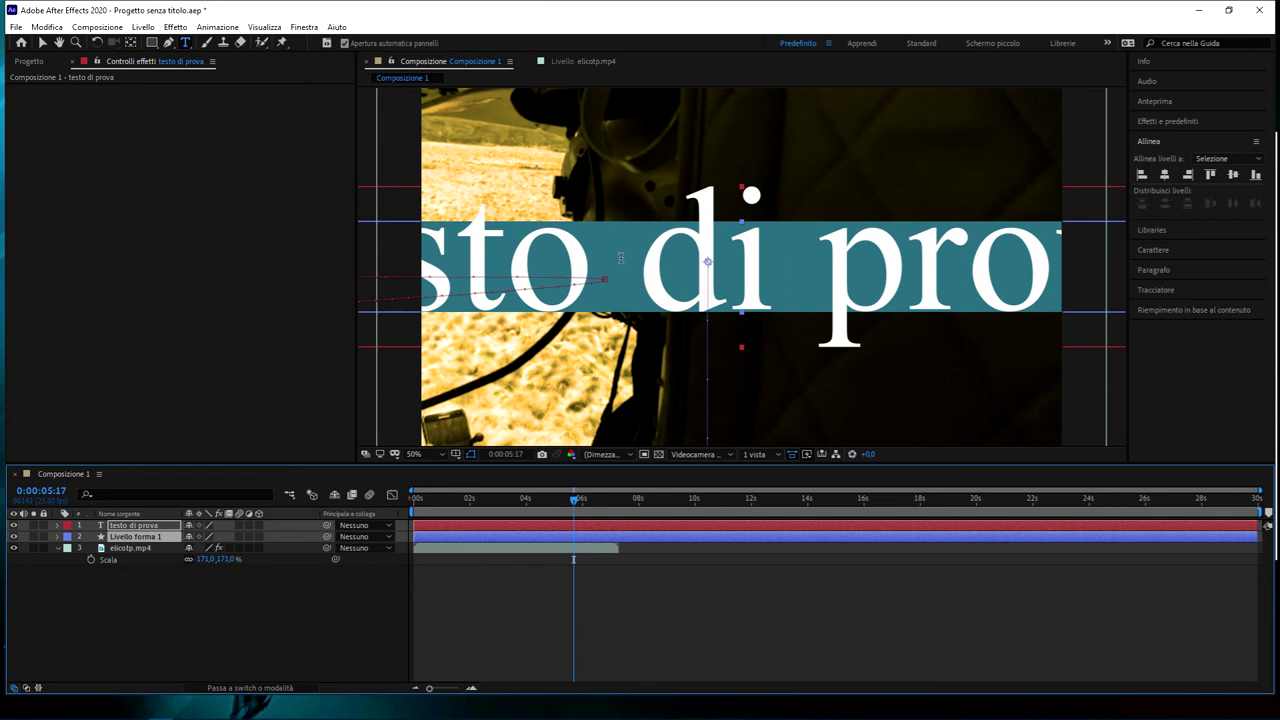
Precompose the title text and teal bar into a comp named 'testo' and show its Position.
right_click(146, 532)
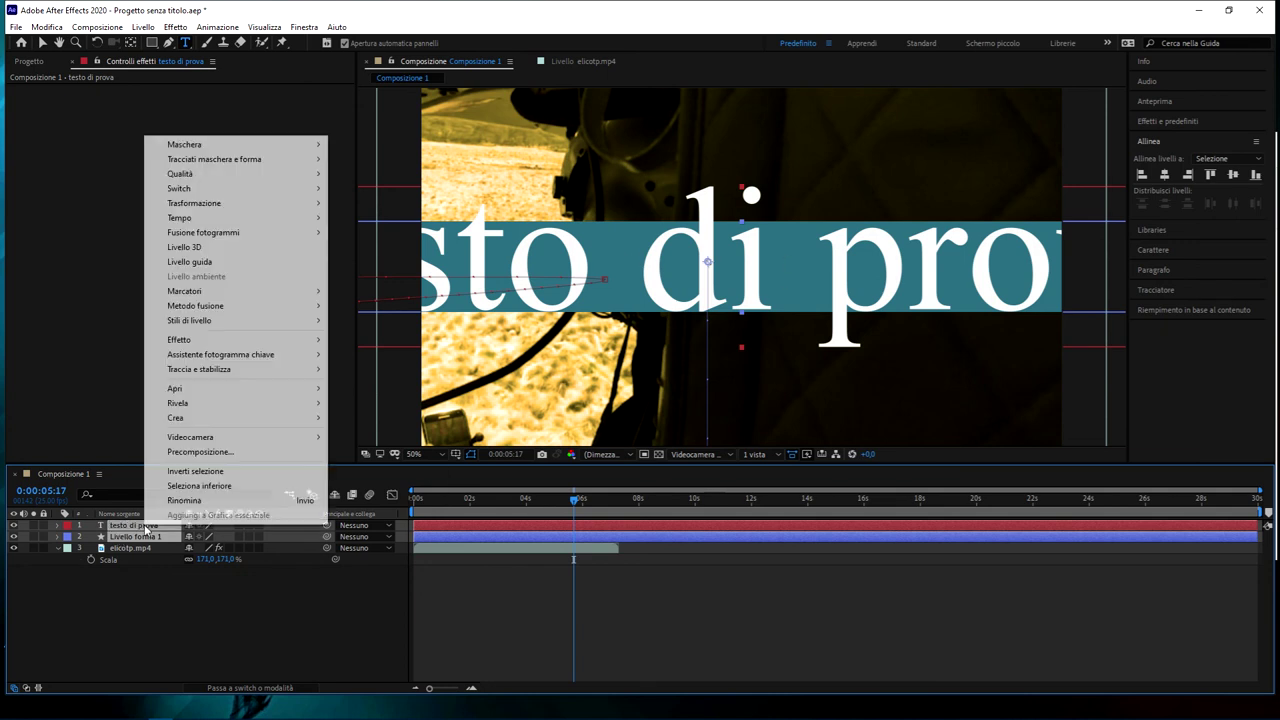
click(229, 451)
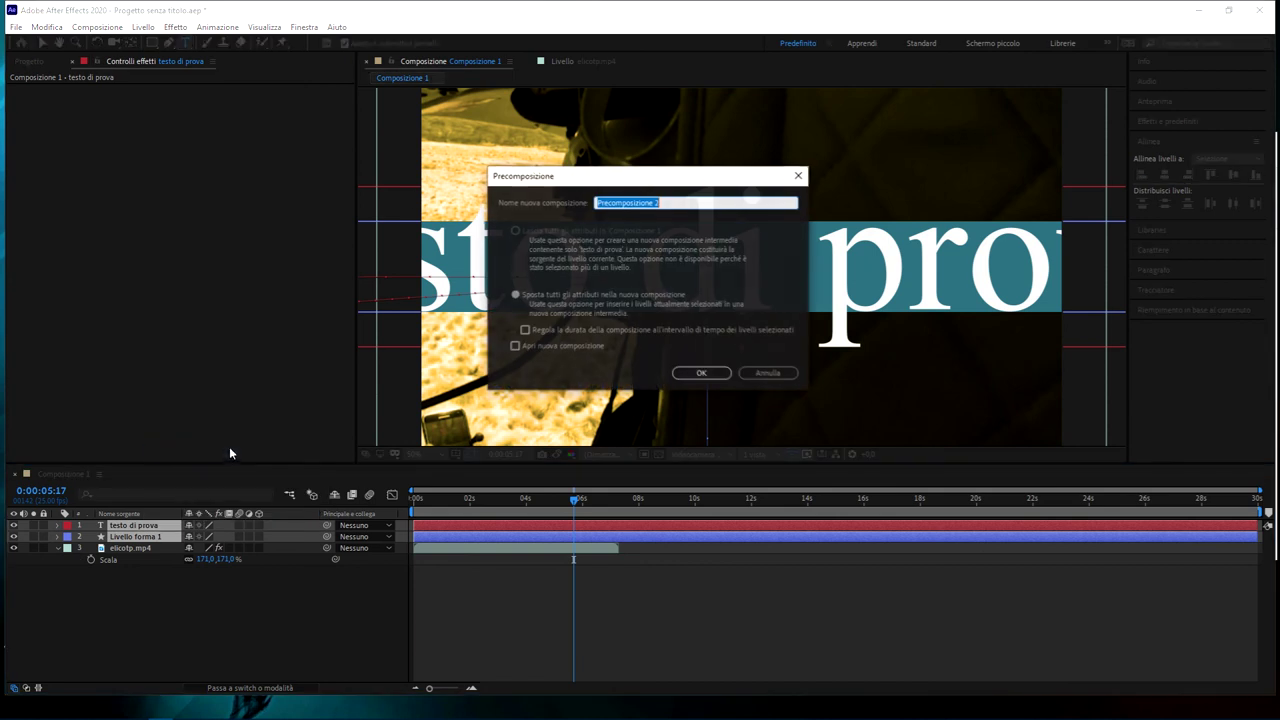
text(testo)
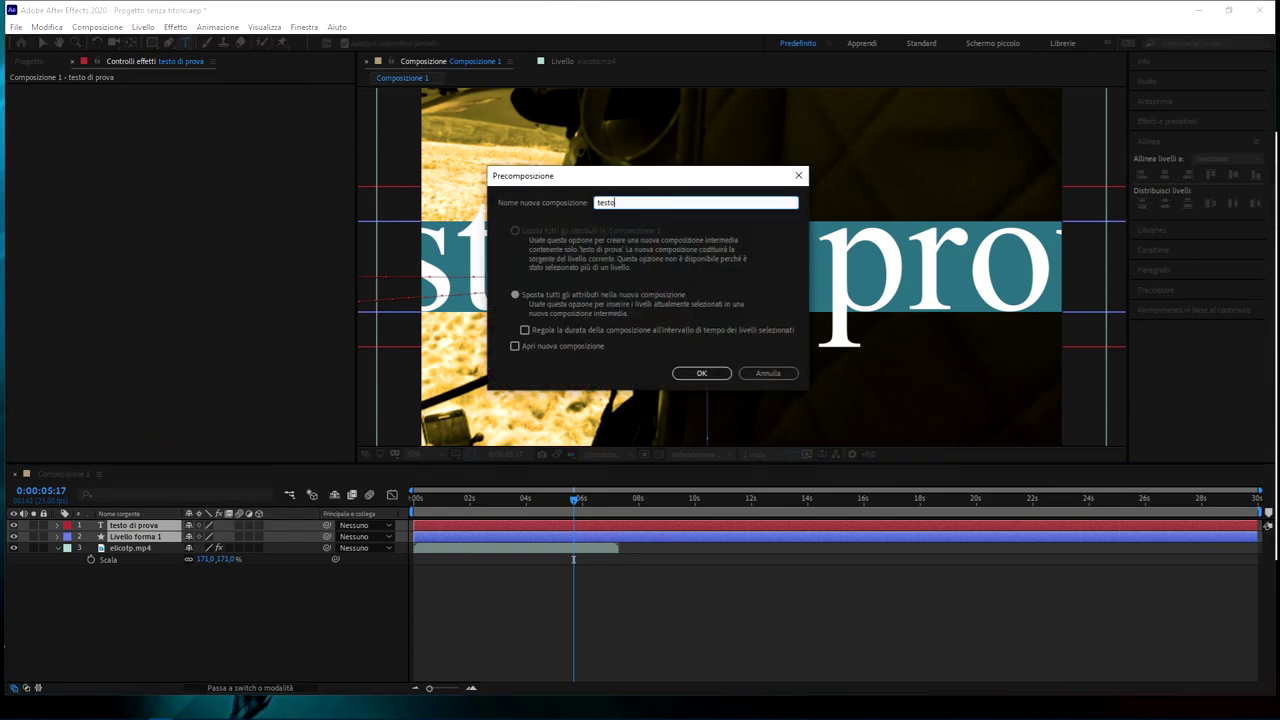
key(Return)
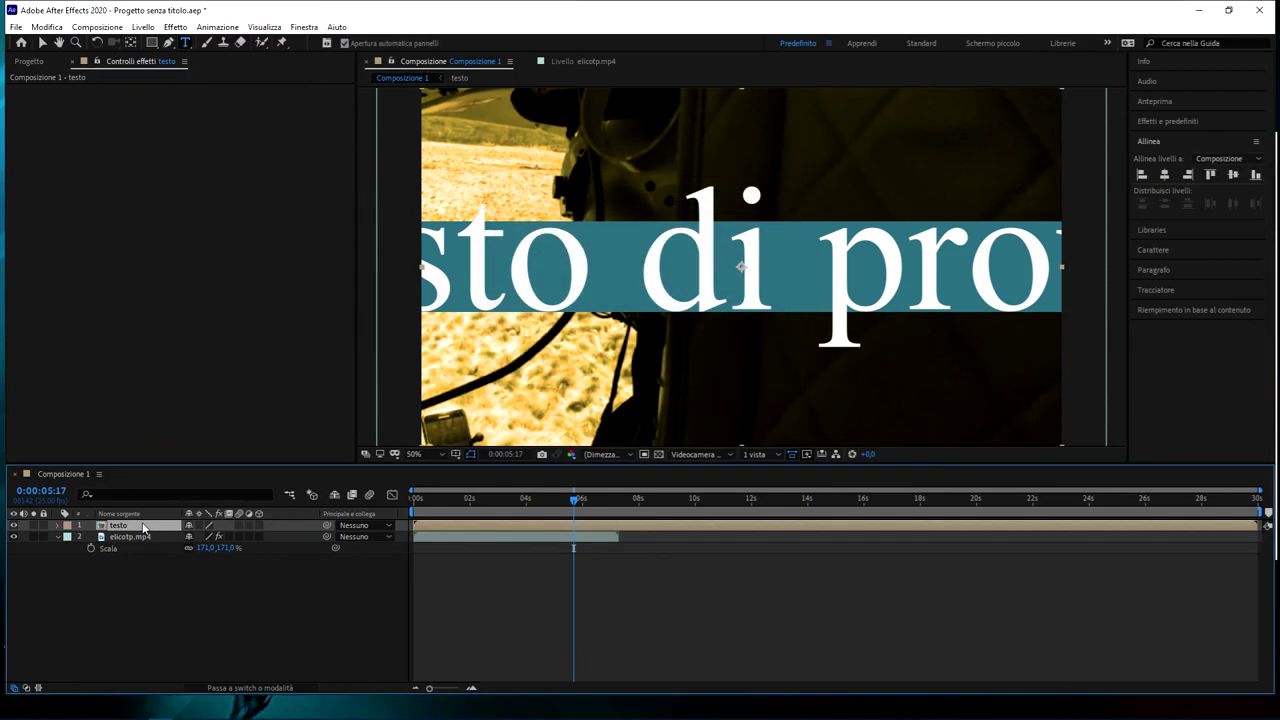
key(p)
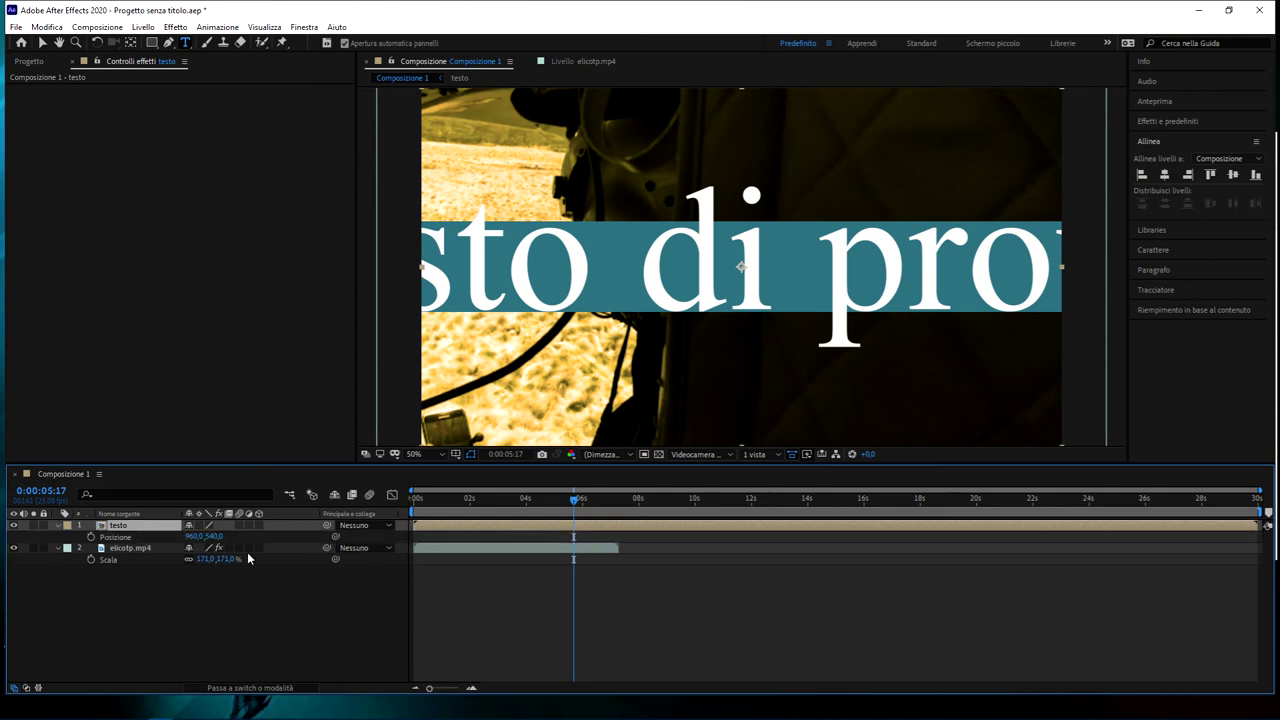
mouse_move(196, 536)
mouse_down()
mouse_move(4, 546)
mouse_move(838, 521)
mouse_up()
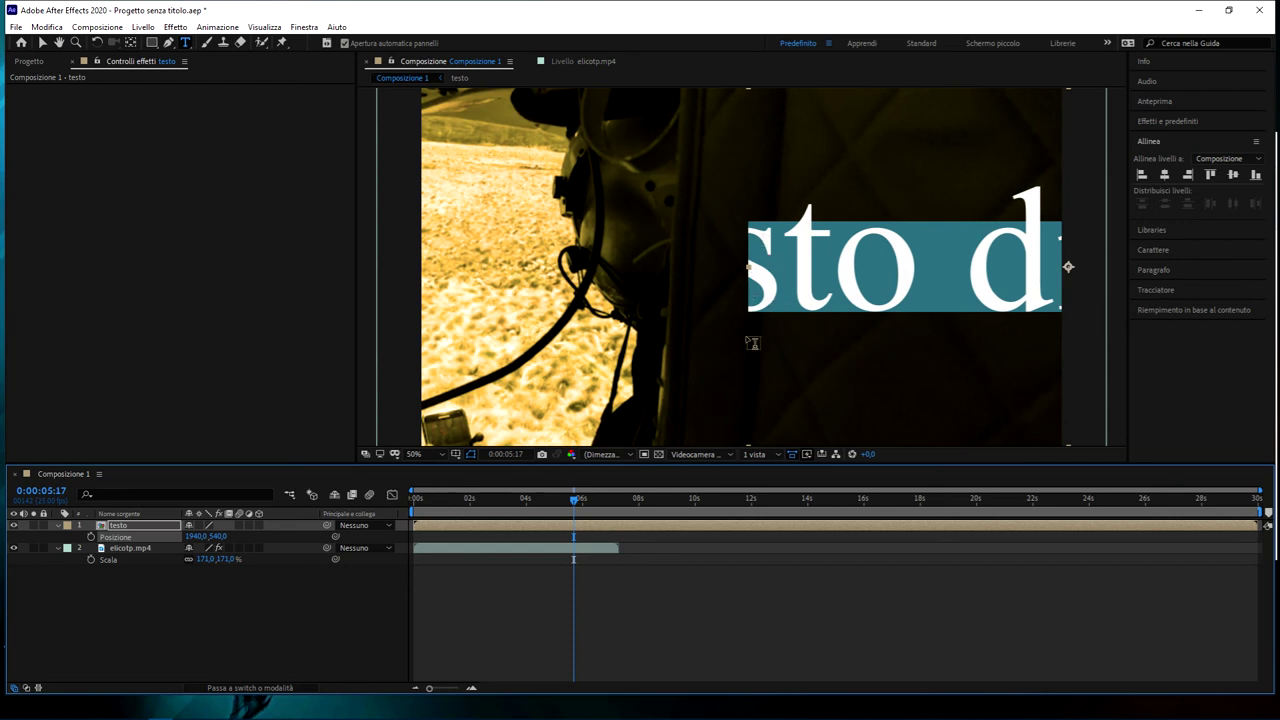
mouse_move(196, 537)
mouse_down()
mouse_move(229, 476)
mouse_move(196, 478)
mouse_up()
drag(196, 540, 232, 540)
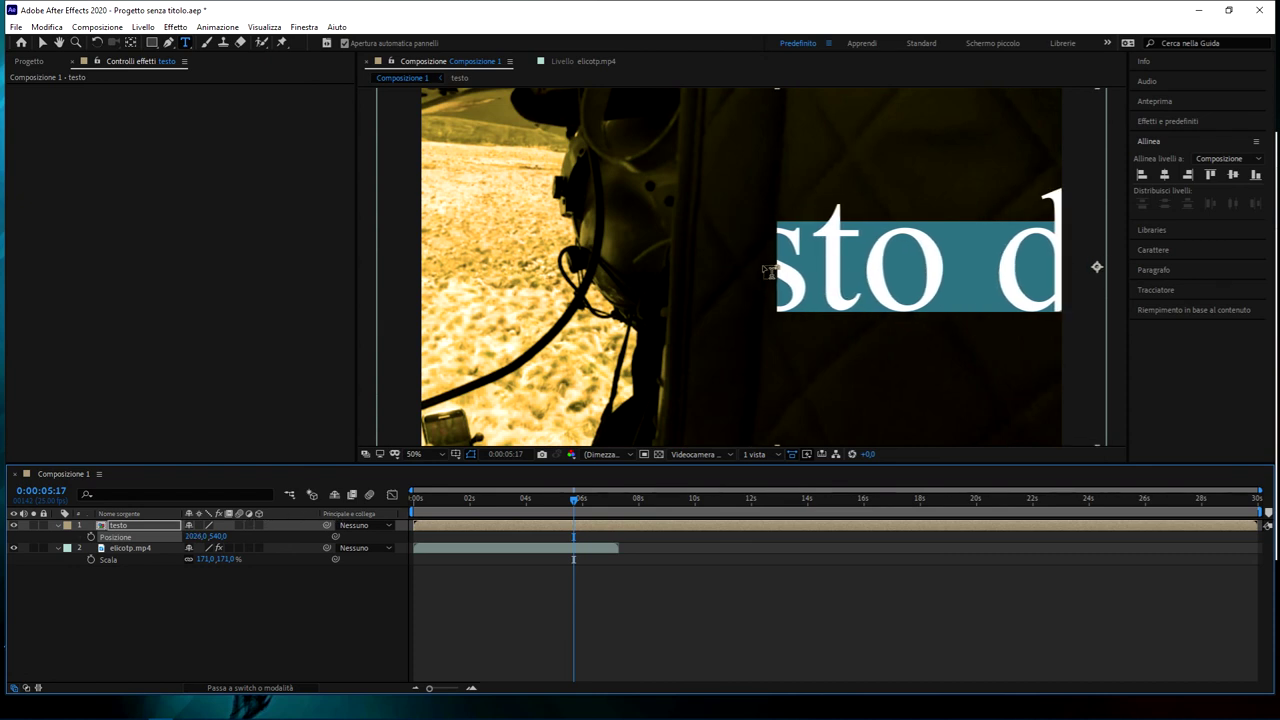
drag(761, 162, 485, 303)
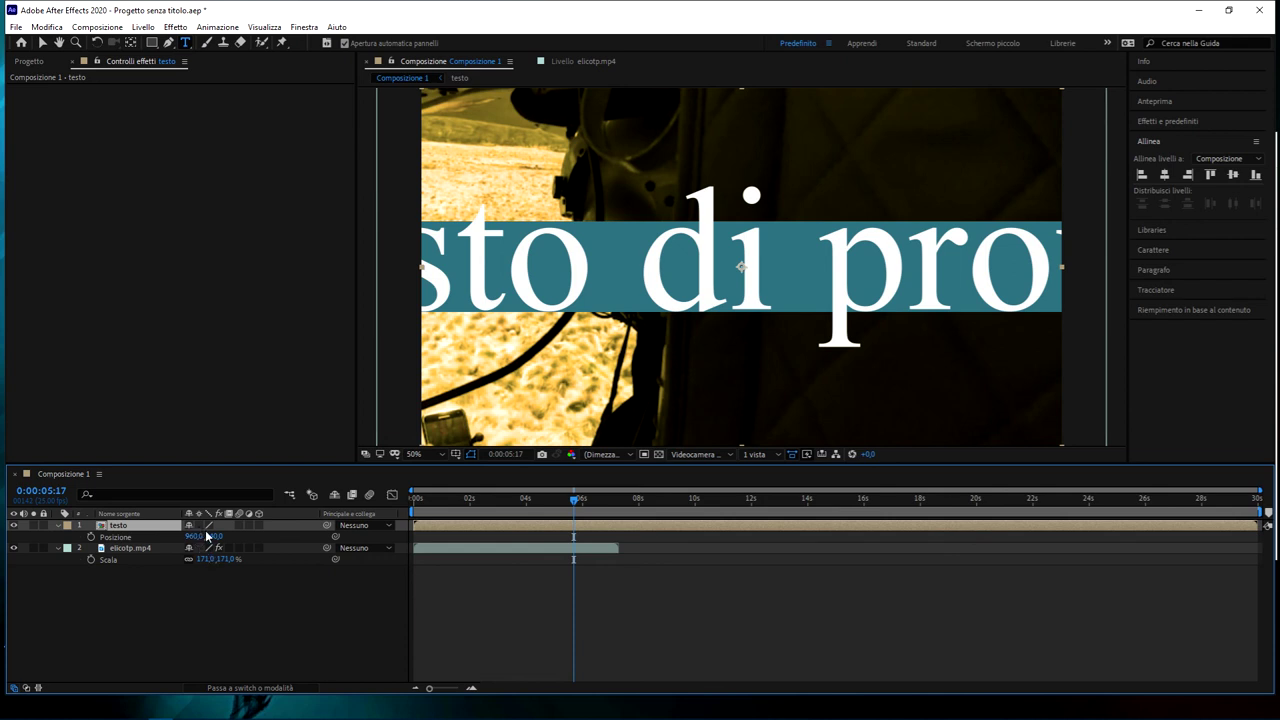
Test the testo layer's Collapse Transformations switch while sliding the title right, leaving it on.
click(200, 526)
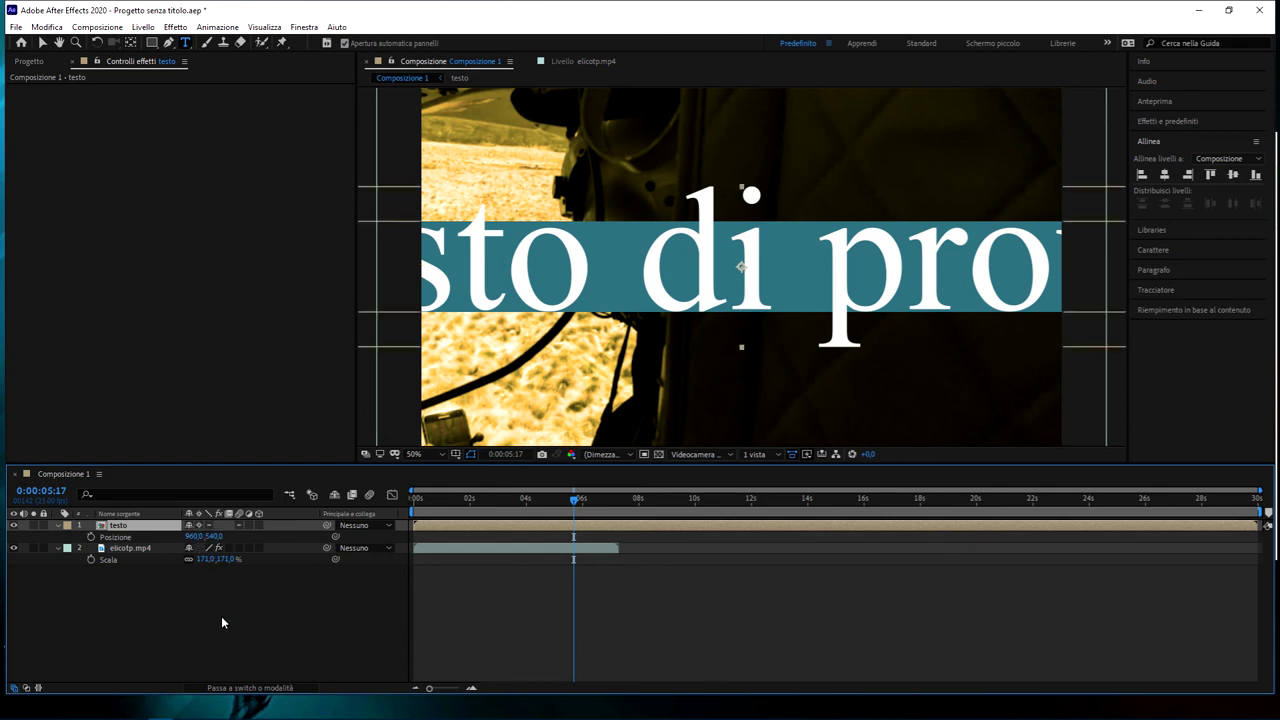
mouse_move(193, 536)
mouse_down()
mouse_move(647, 550)
mouse_move(514, 535)
mouse_move(940, 537)
mouse_up()
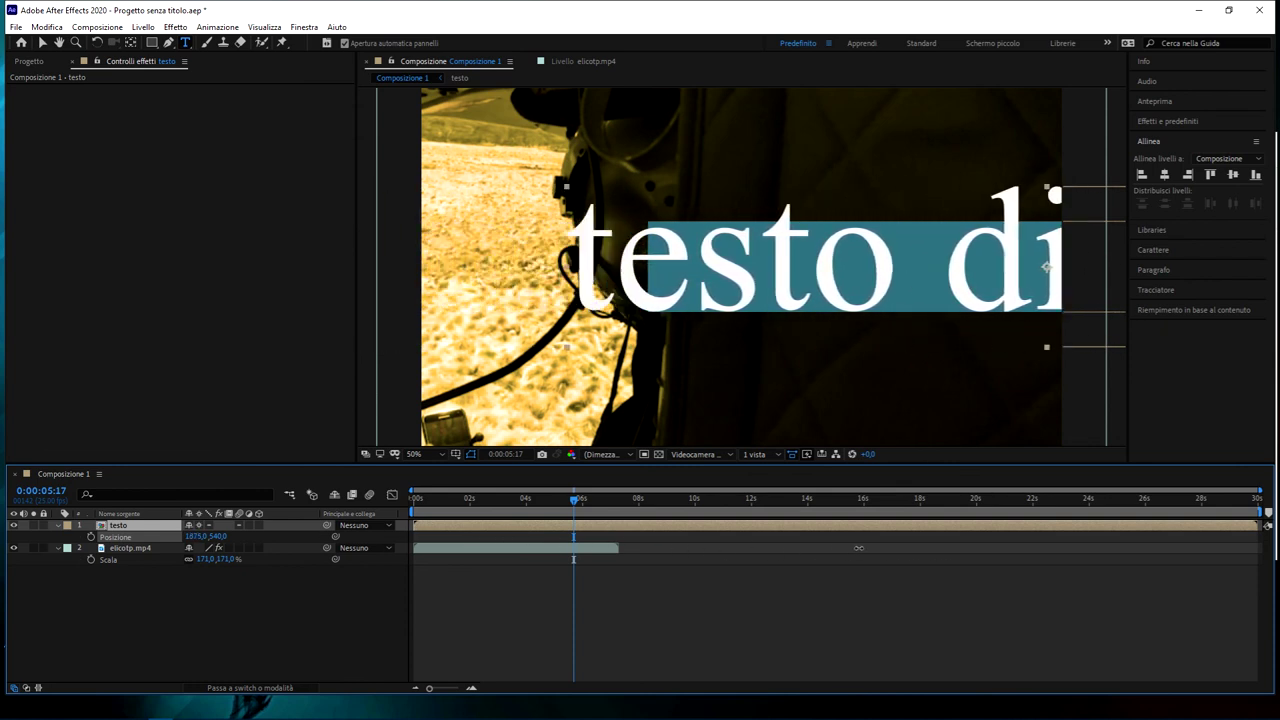
click(197, 527)
click(197, 527)
click(197, 527)
click(197, 527)
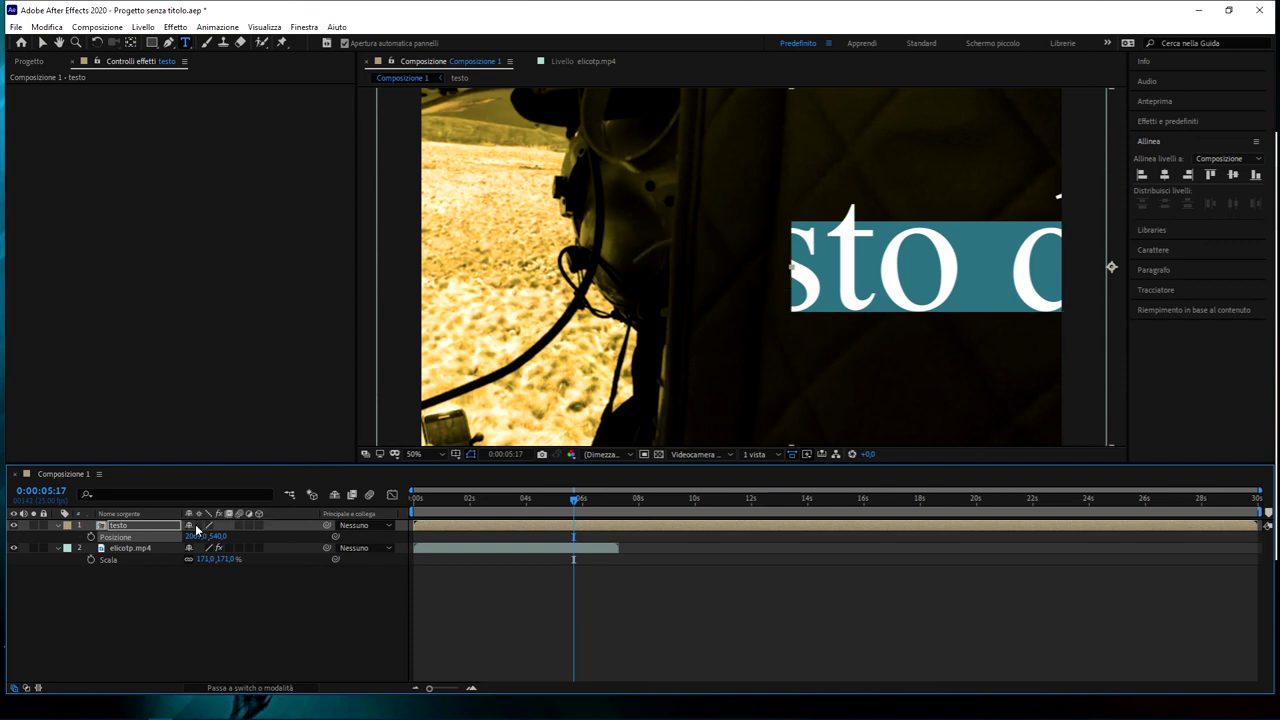
click(197, 527)
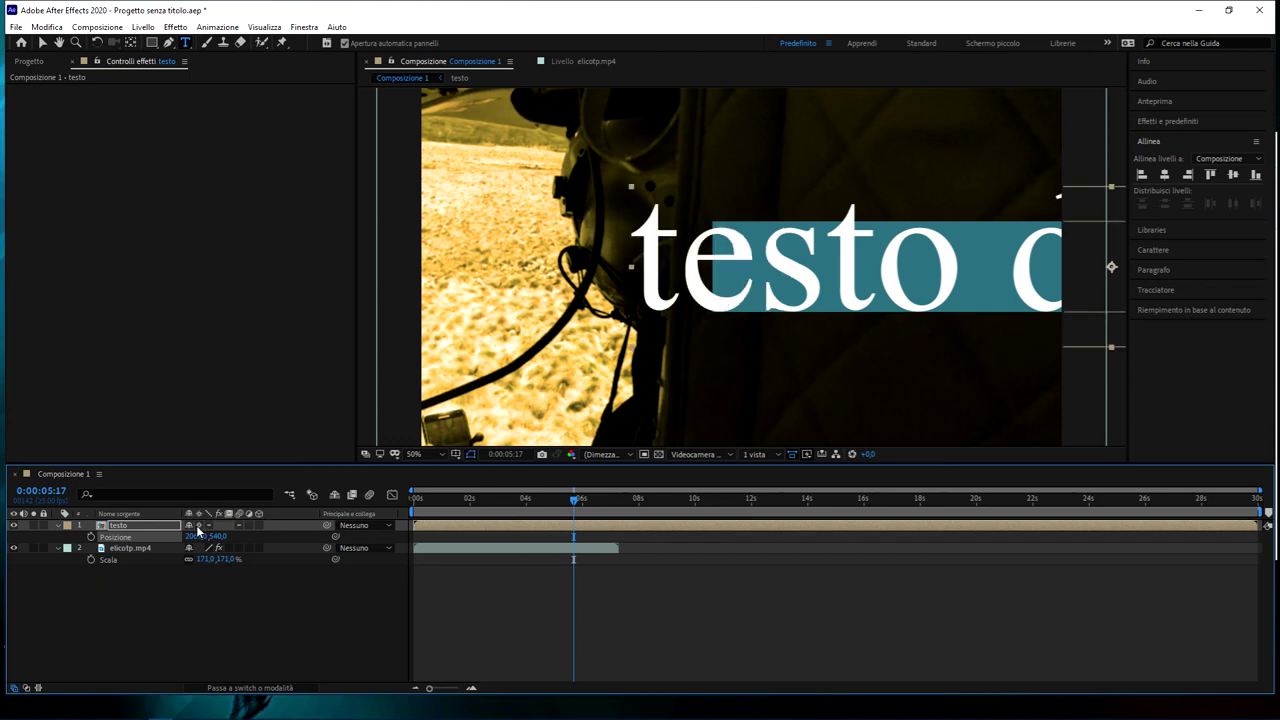
Restore the testo title to its centred position 960,540 and select the elicotp.mp4 layer.
click(122, 530)
key(Return)
key(ctrl+Home)
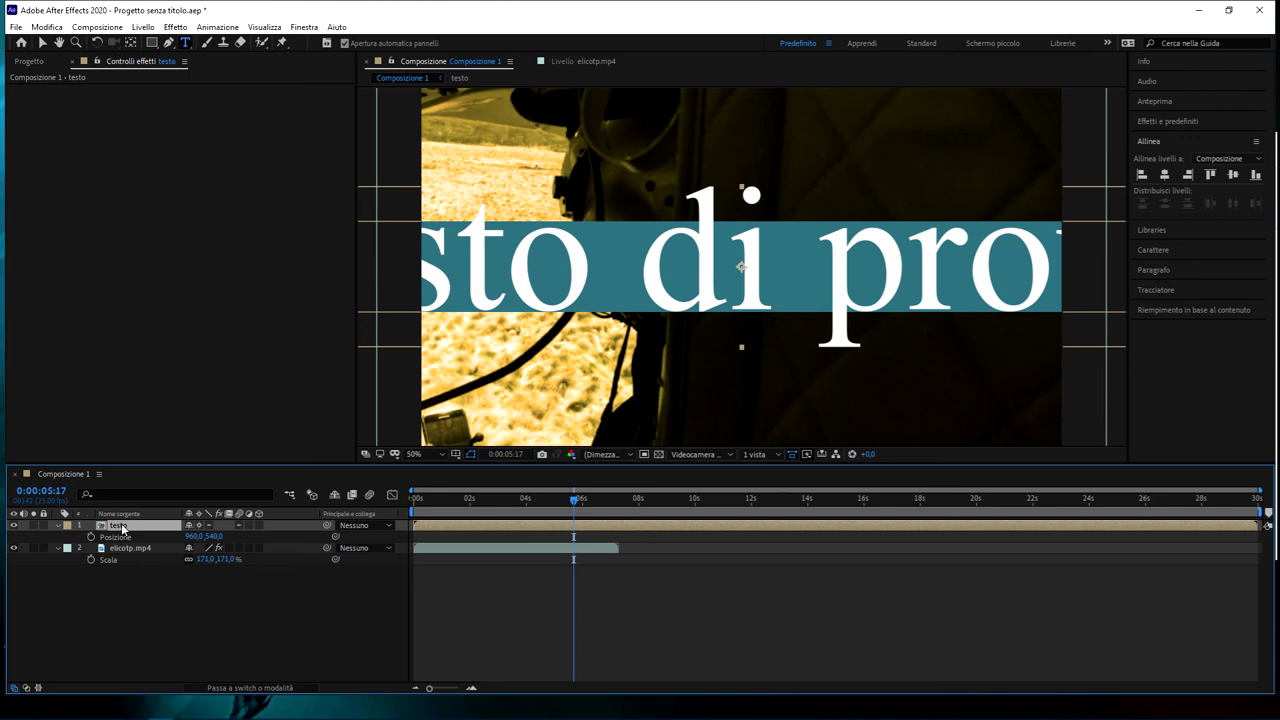
click(127, 549)
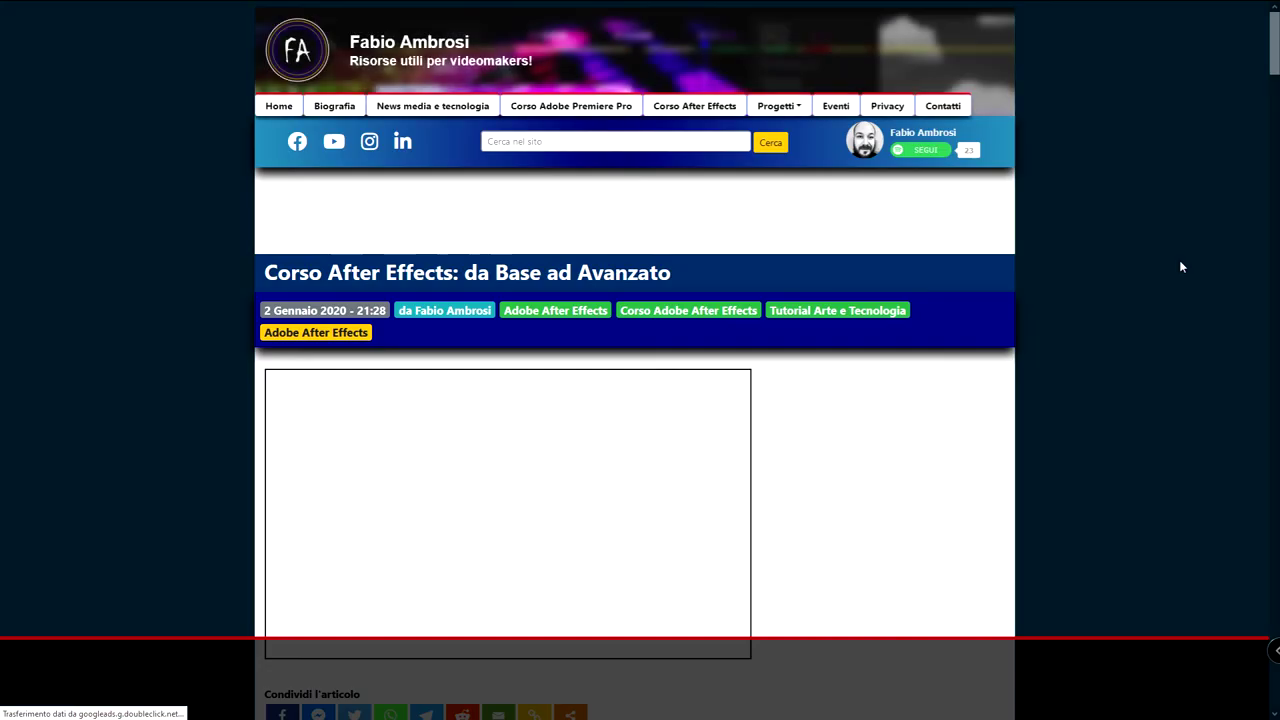
Scroll down the fabioambrosi.it course article and open the author's YouTube channel link.
scroll(1181, 266, down, 5)
scroll(1181, 266, down, 5)
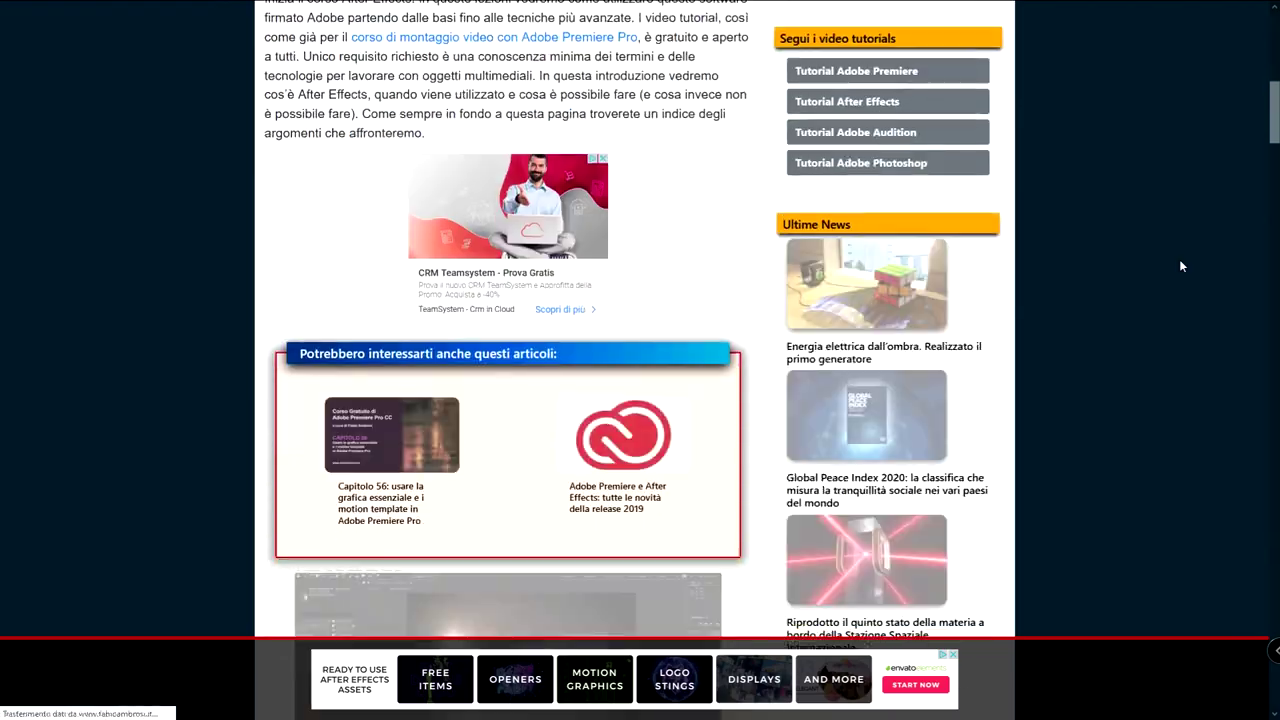
scroll(1181, 266, down, 5)
scroll(1181, 265, down, 5)
scroll(1181, 265, down, 5)
scroll(1181, 265, down, 5)
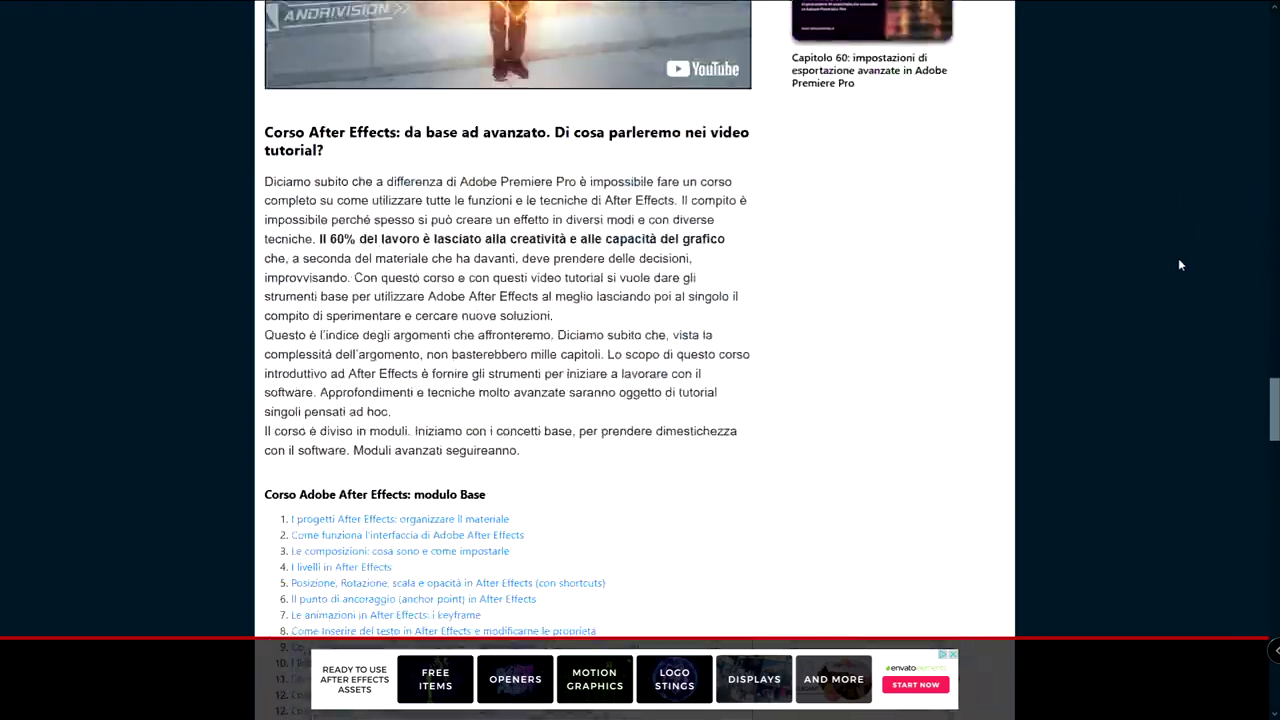
scroll(1181, 265, down, 5)
middle_click(1095, 481)
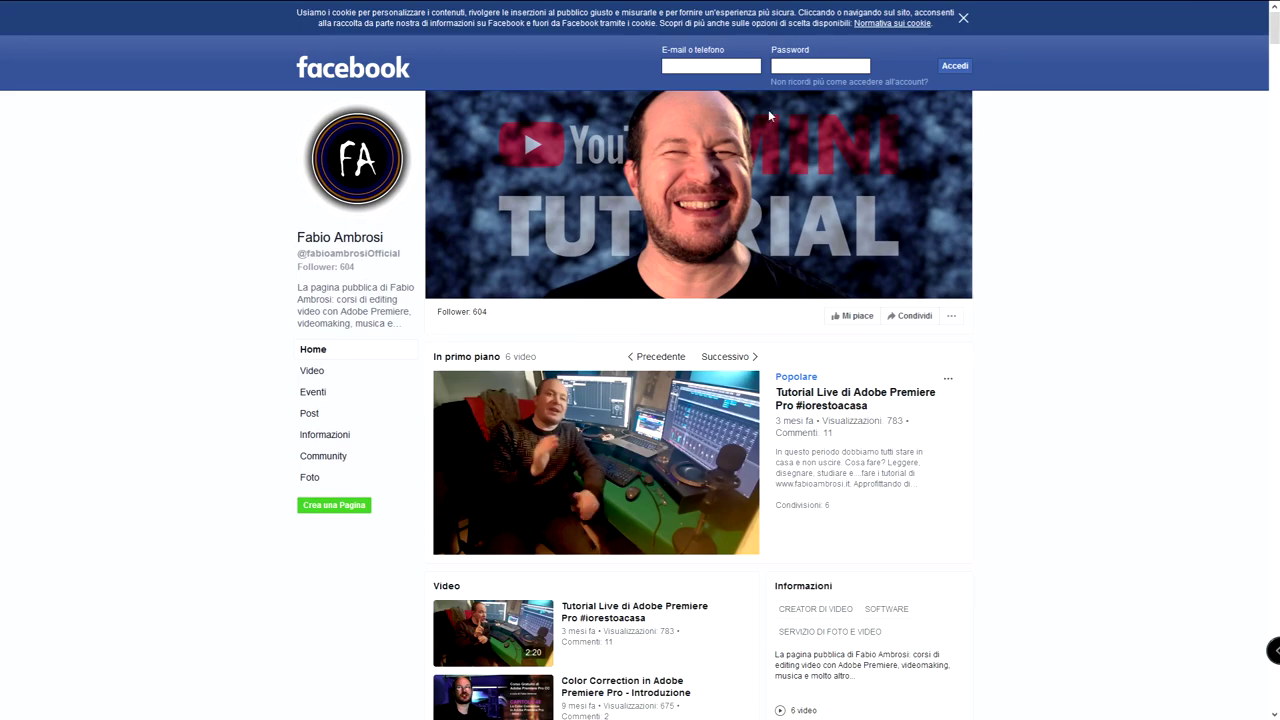
Autoscroll the author's Facebook page down to its recent posts and related pages.
middle_click(1046, 201)
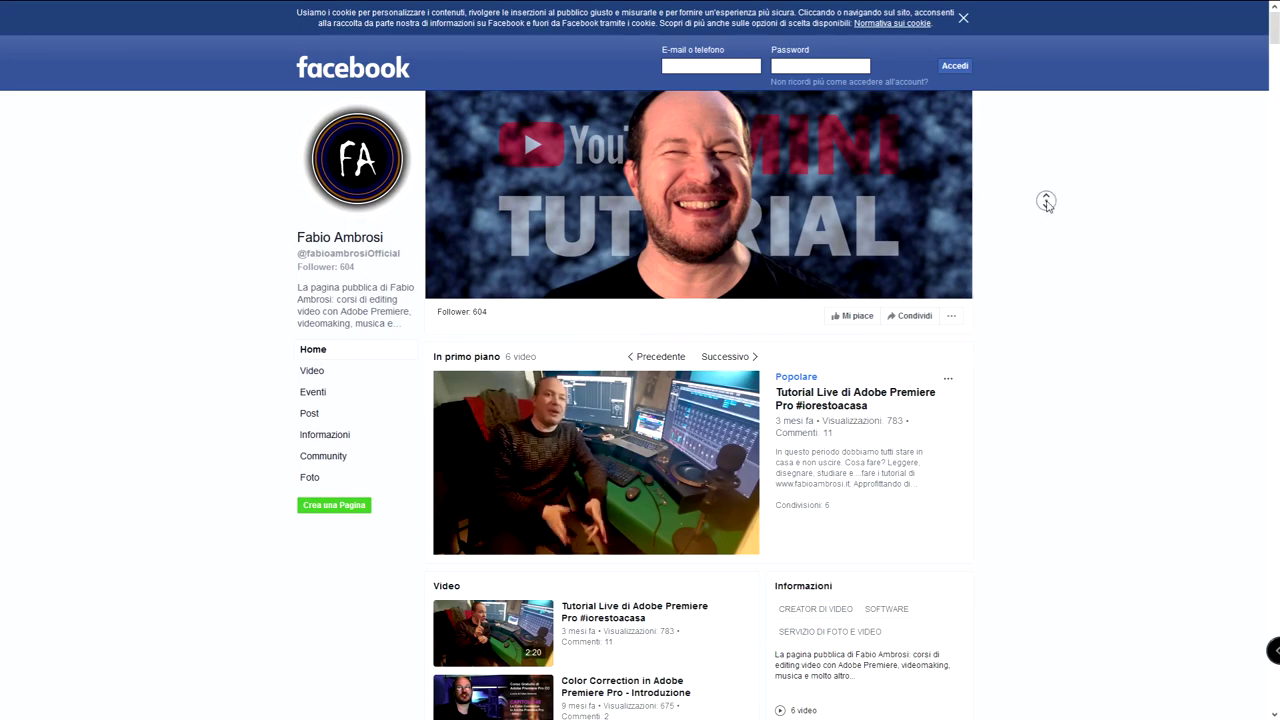